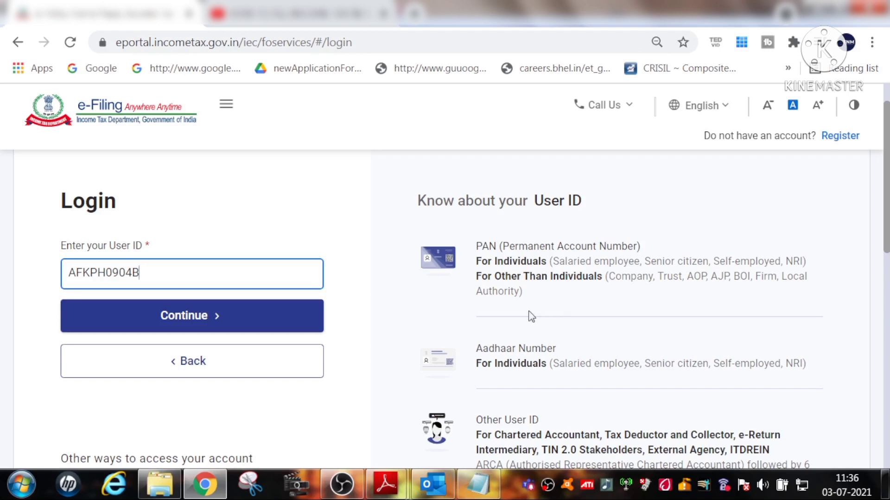
# Log in to the e-Filing account with the entered user ID and filled-in password, confirming the secure access message
pyautogui.click(251, 327)
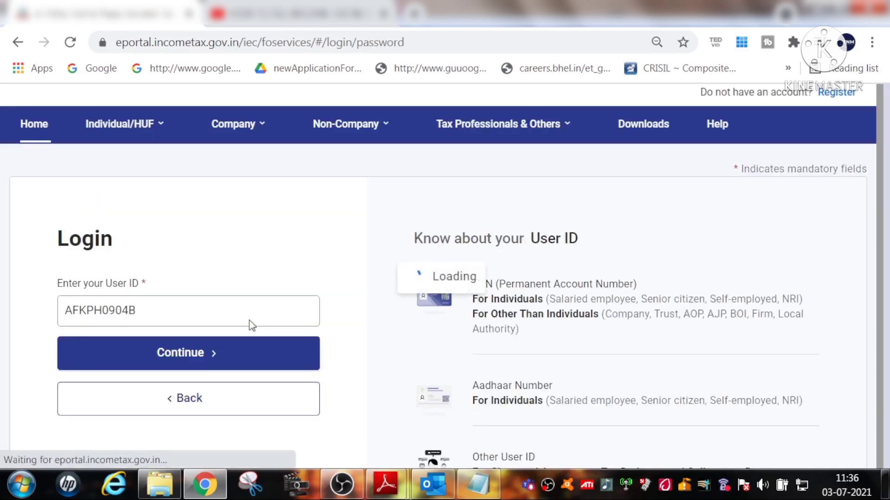
pyautogui.scroll(-3, 131, 304)
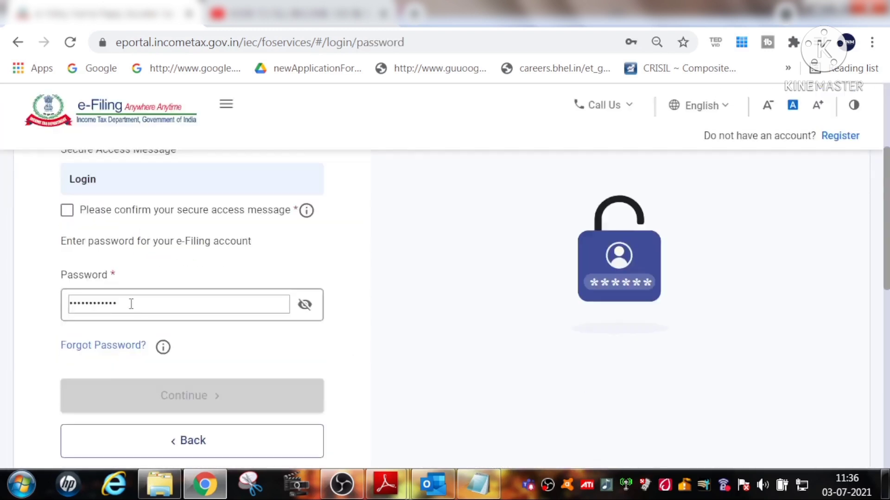
pyautogui.click(67, 211)
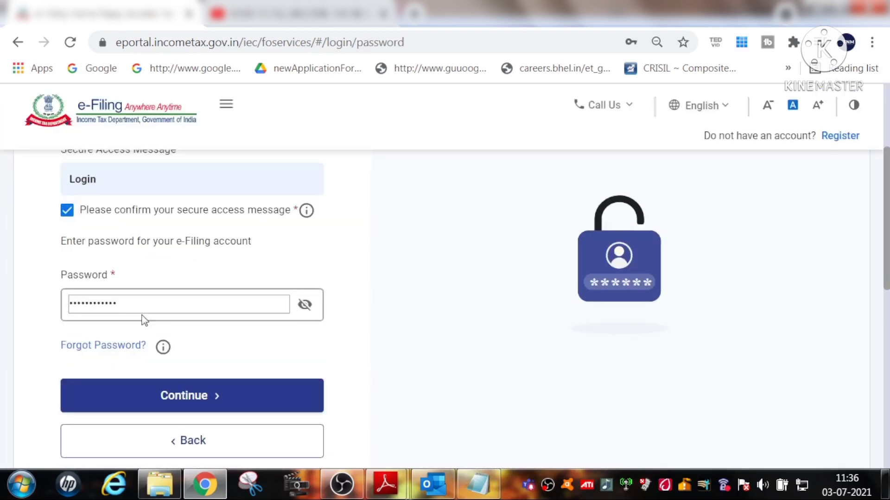
pyautogui.click(144, 309)
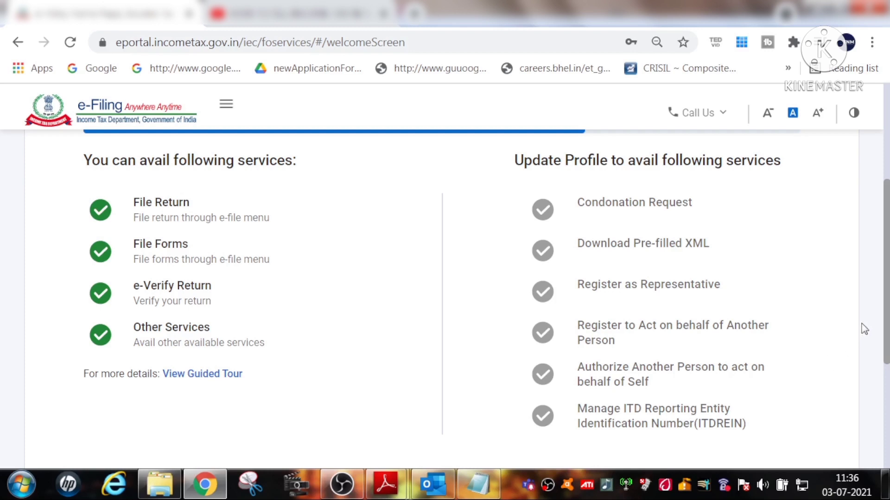
# Skip the profile update and start filing the return for the year ended on 31-Mar-2021
pyautogui.scroll(-2, 723, 295)
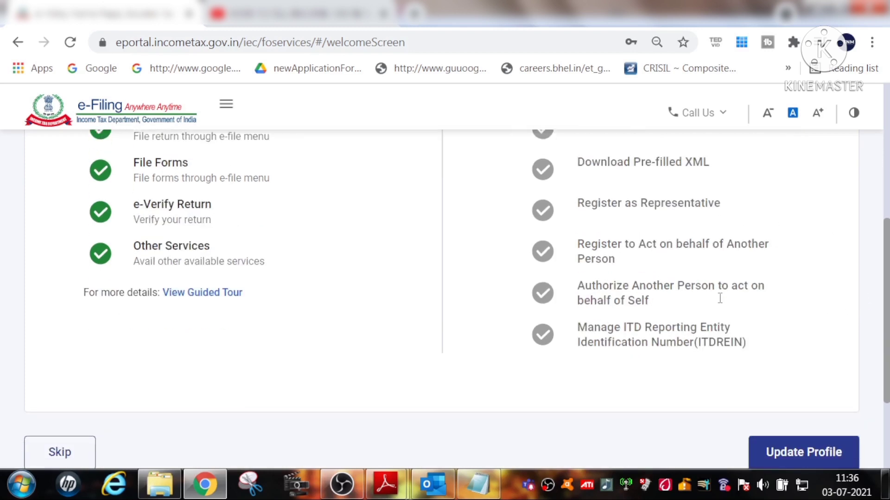
pyautogui.scroll(-2, 719, 298)
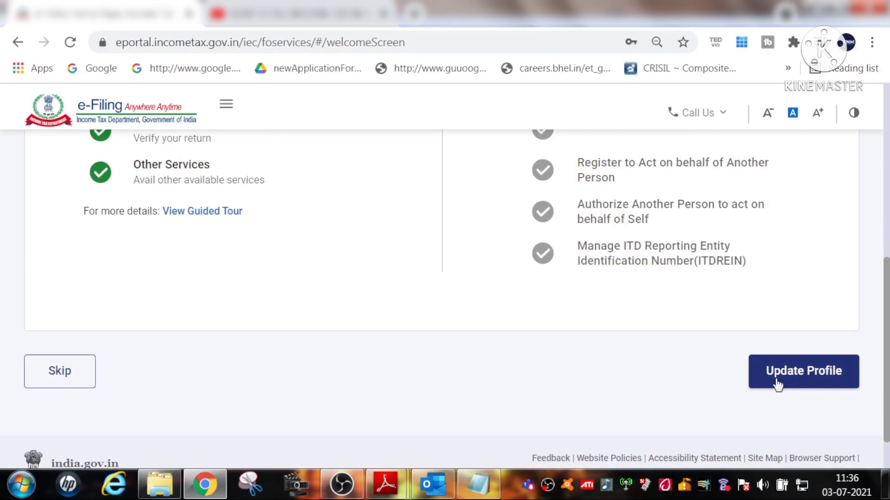
pyautogui.click(68, 384)
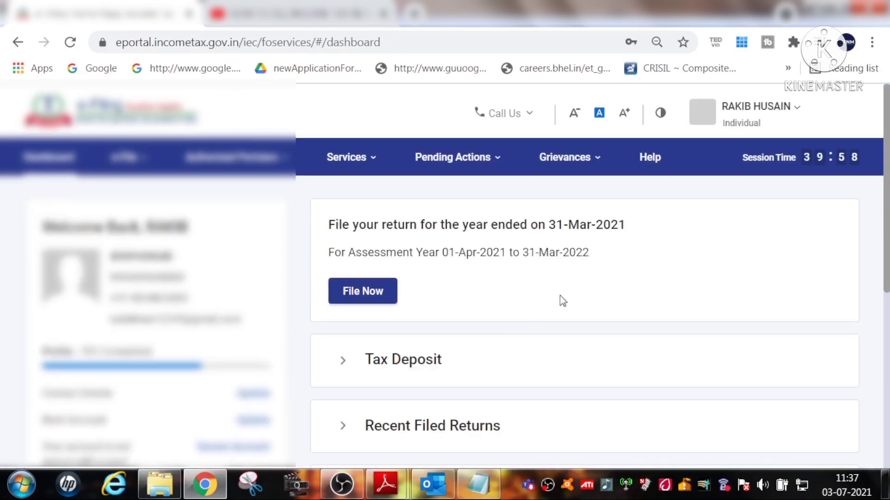
pyautogui.scroll(-2, 512, 288)
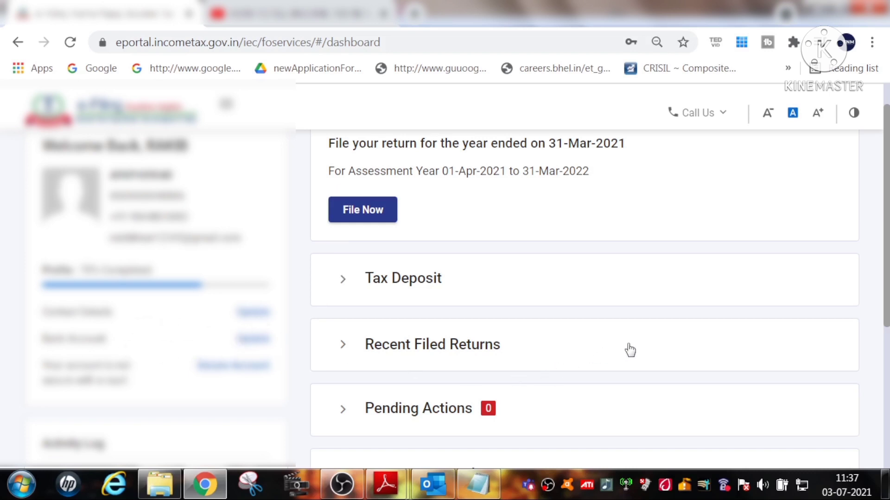
pyautogui.click(368, 217)
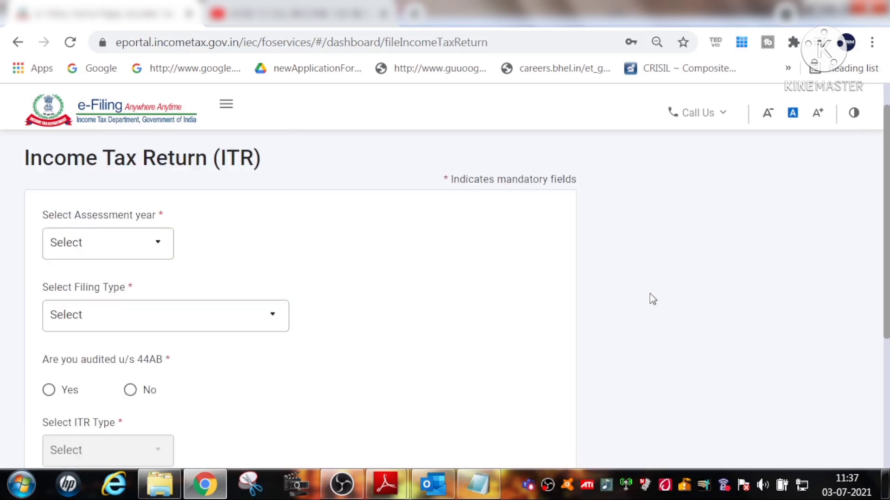
# Set the assessment year to 2021-22 (Current A.Y.) and continue to the filing mode selection
pyautogui.click(129, 252)
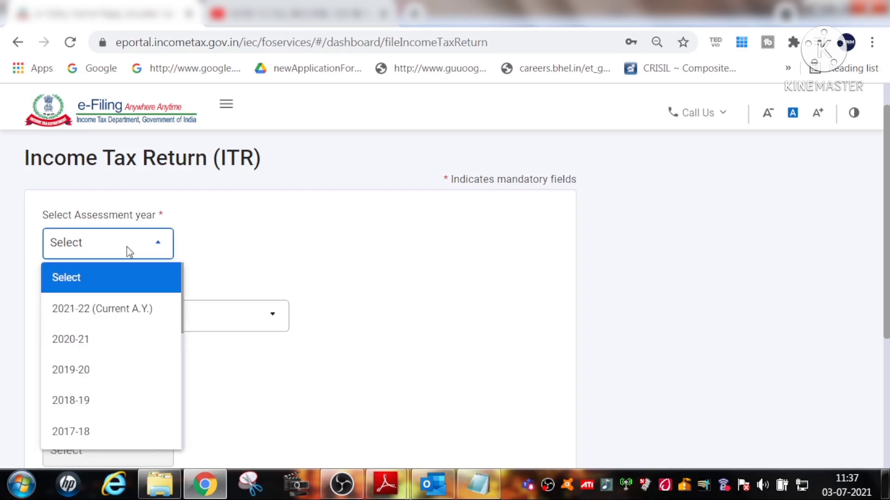
pyautogui.click(83, 316)
pyautogui.scroll(-2, 262, 276)
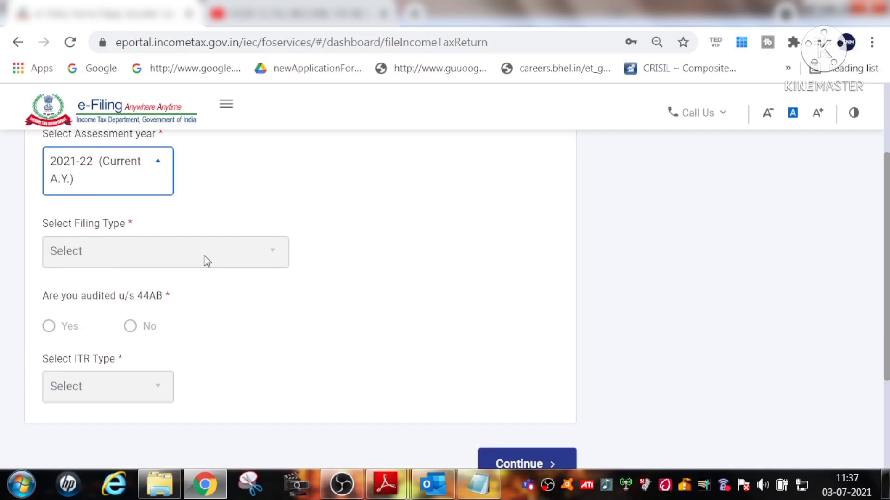
pyautogui.scroll(-2, 220, 266)
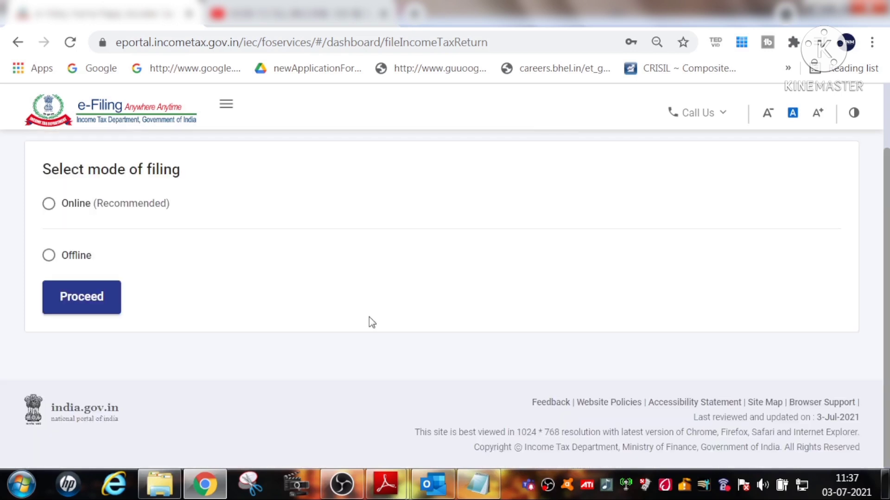
# Choose Online (Recommended) as the mode of filing and proceed
pyautogui.scroll(3, 371, 319)
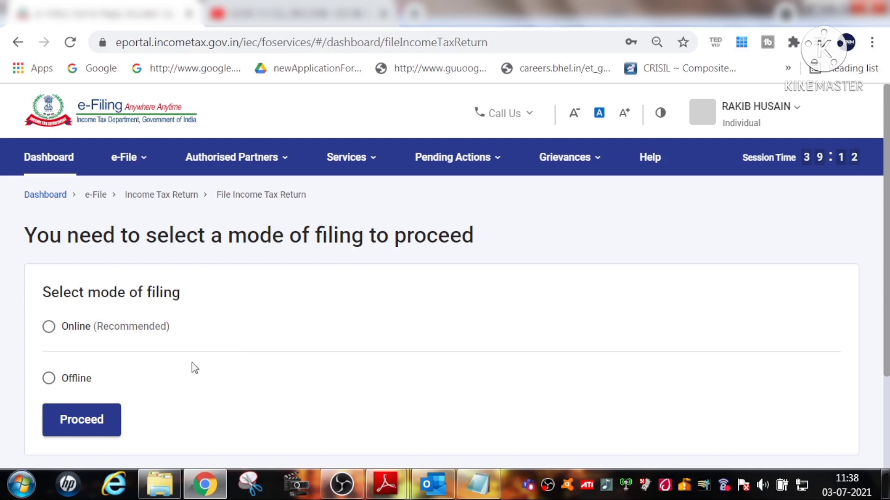
pyautogui.click(48, 329)
pyautogui.scroll(-2, 277, 375)
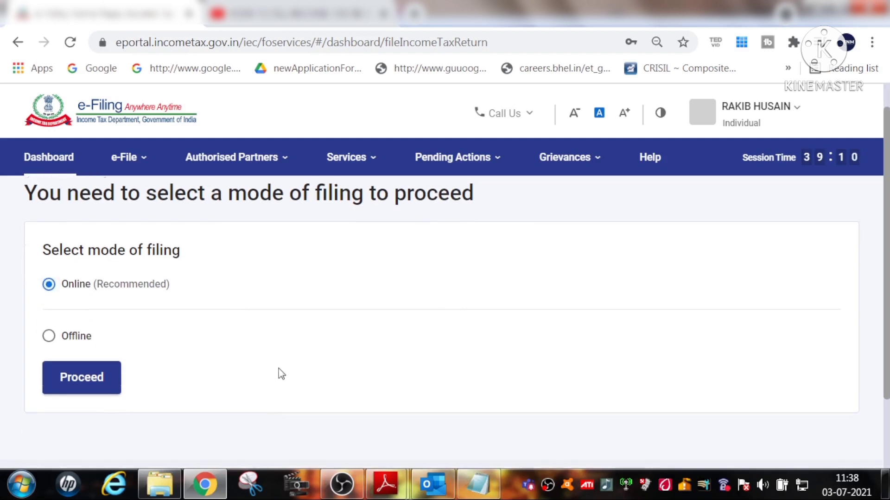
pyautogui.click(92, 342)
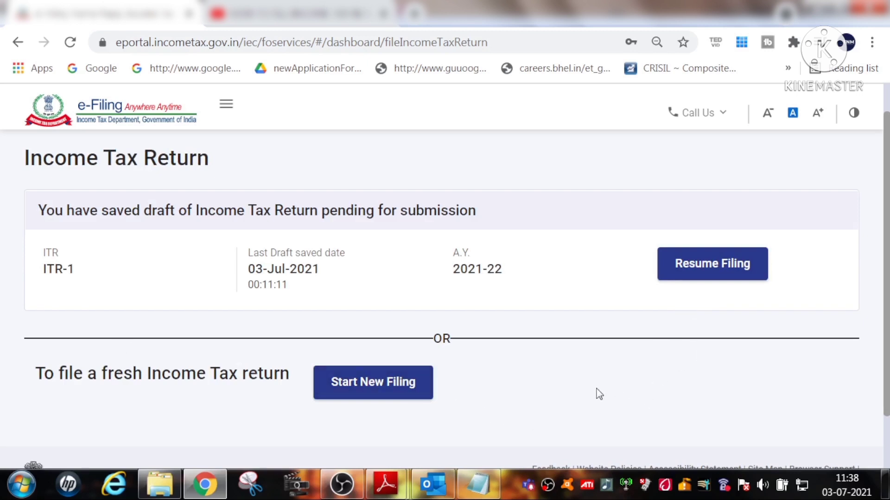
# Start a new filing instead of resuming the saved draft, and continue past the applicable status selection
pyautogui.click(384, 387)
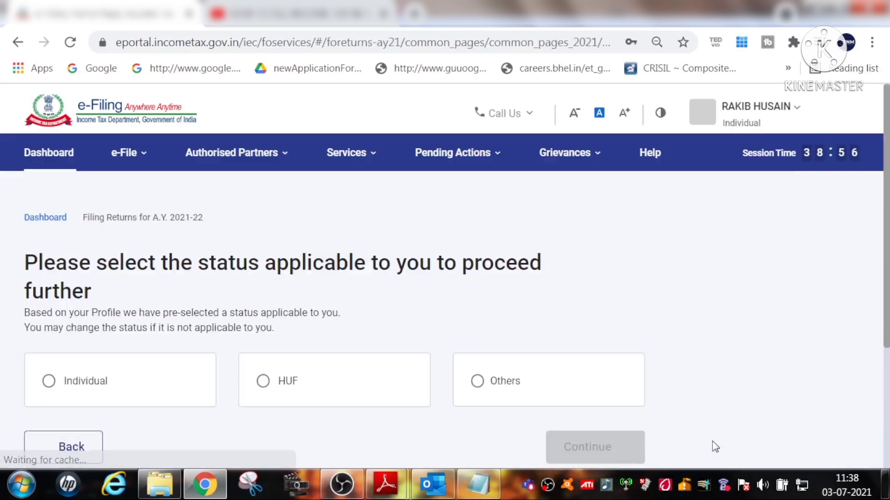
pyautogui.scroll(-2, 626, 362)
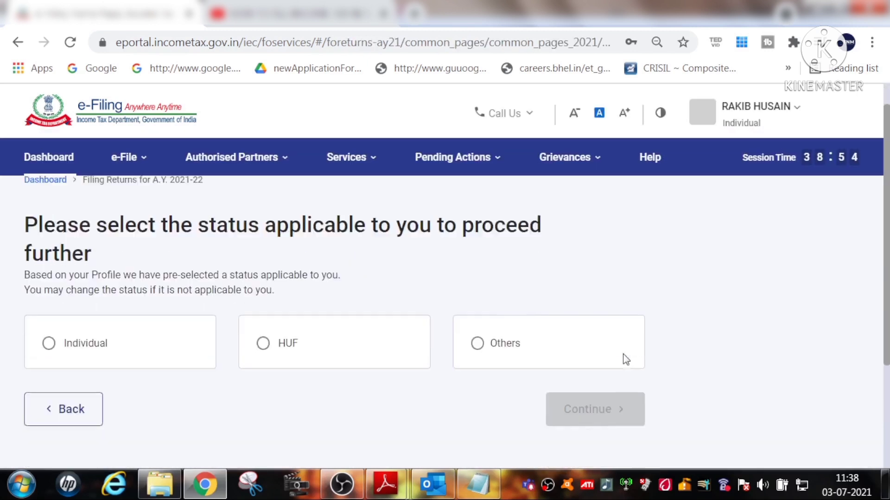
pyautogui.click(622, 357)
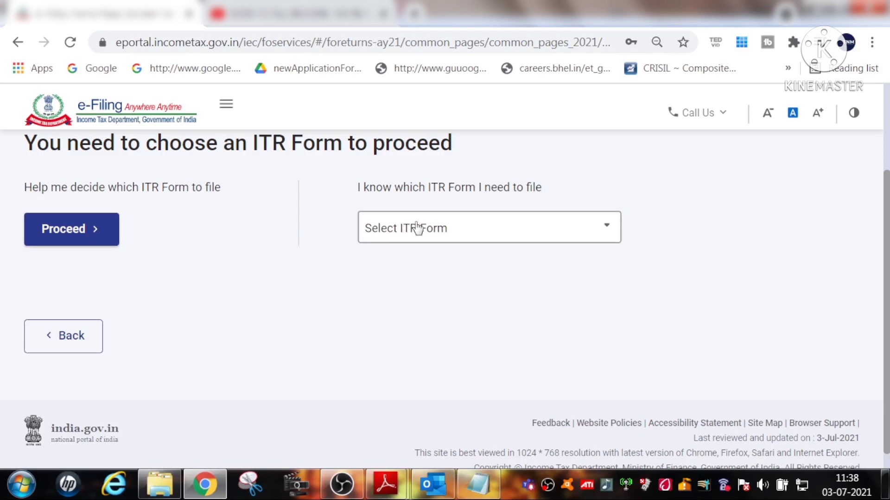
# Select the ITR - 1 form, review its eligibility description and proceed with it
pyautogui.click(491, 237)
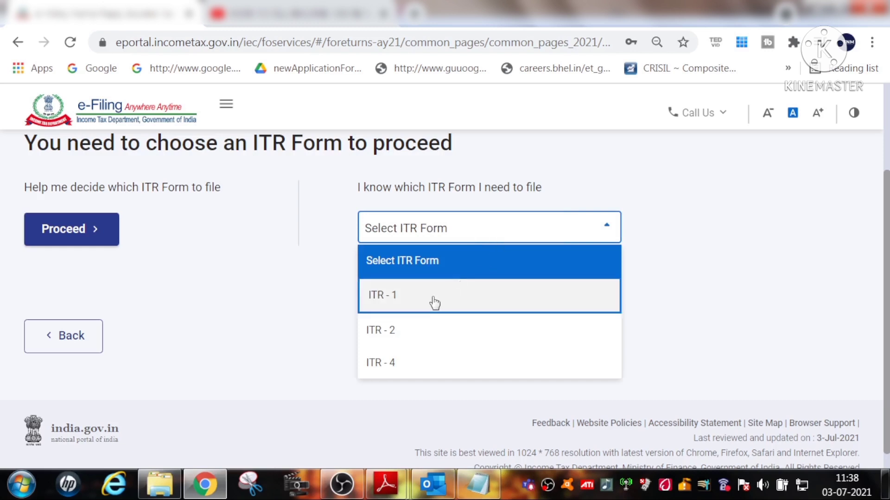
pyautogui.click(424, 308)
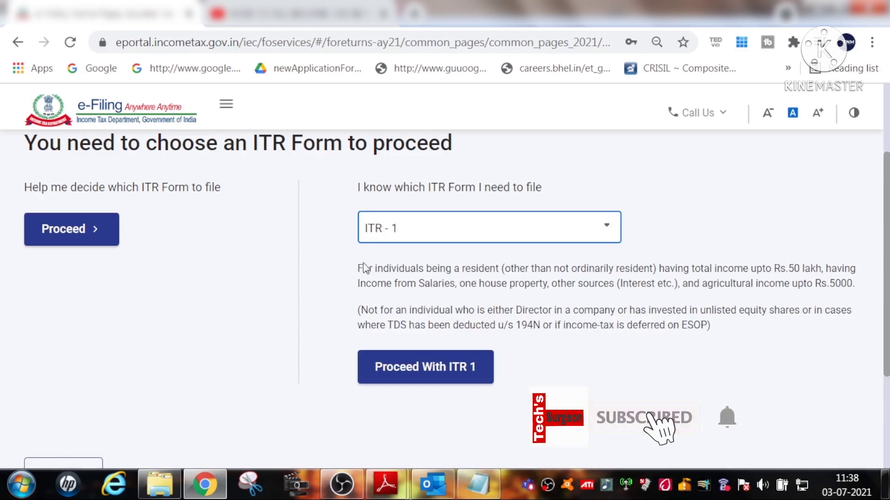
pyautogui.moveTo(358, 269); pyautogui.dragTo(722, 336)
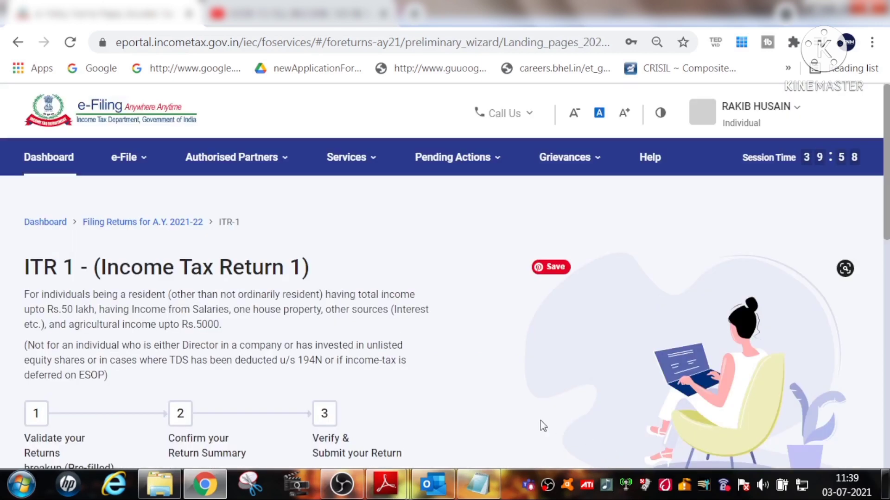
# Review the full list of documents that can help with tax filing on the ITR 1 page, and close it
pyautogui.scroll(-5, 426, 421)
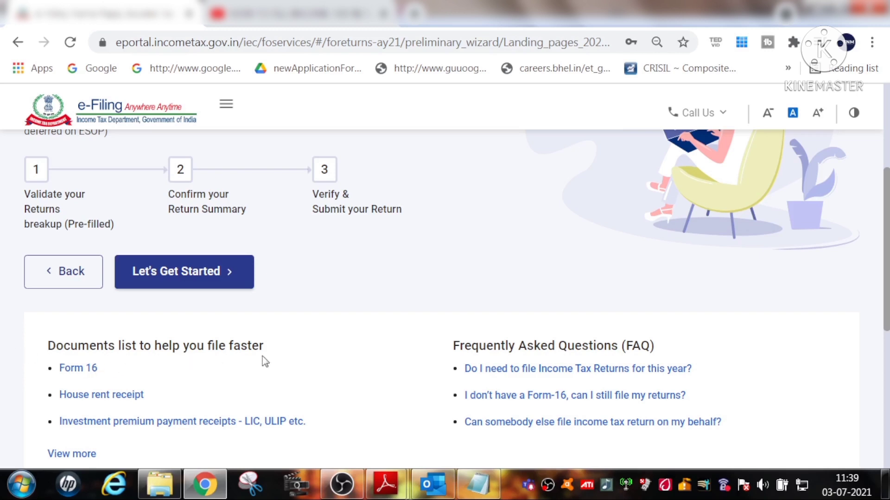
pyautogui.scroll(-2, 296, 360)
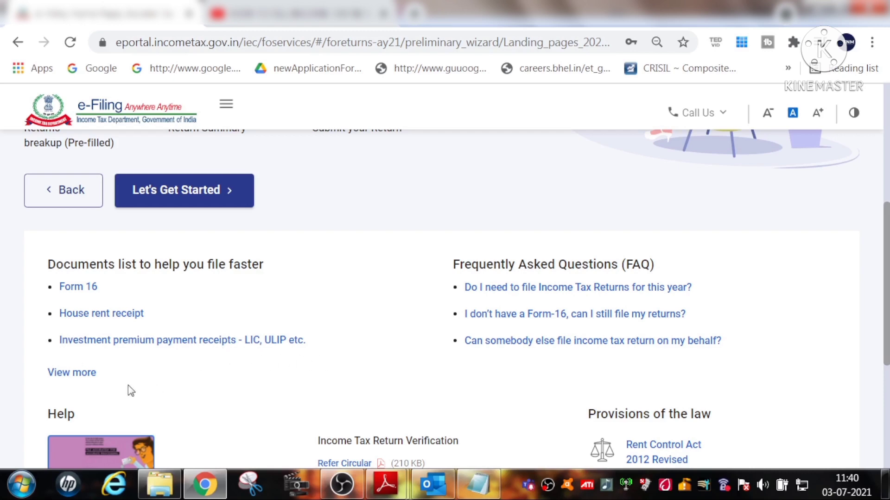
pyautogui.click(80, 378)
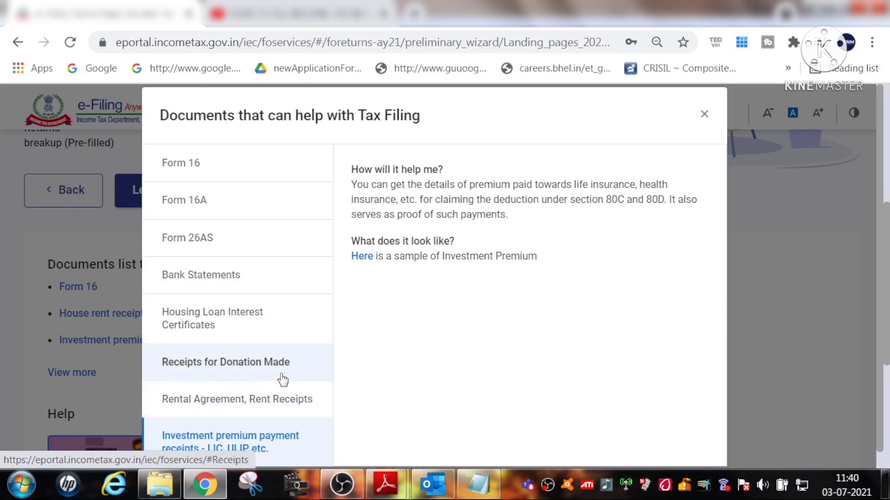
pyautogui.scroll(-1, 401, 384)
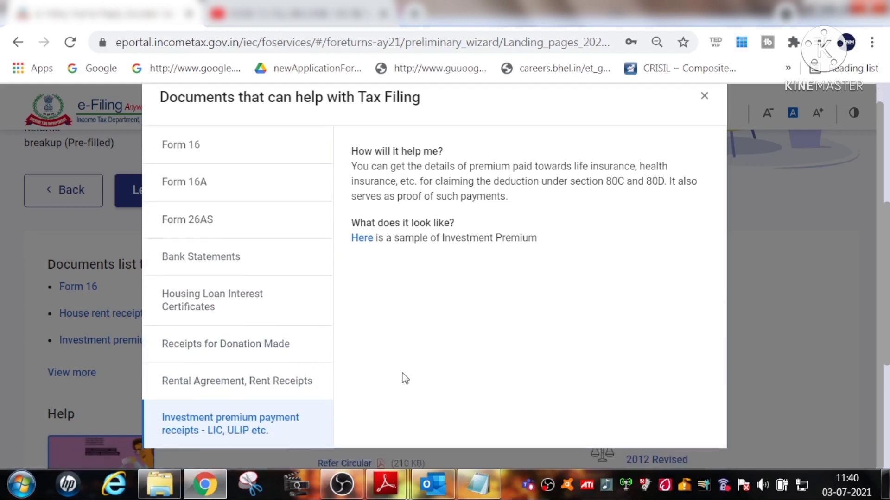
pyautogui.scroll(1, 729, 144)
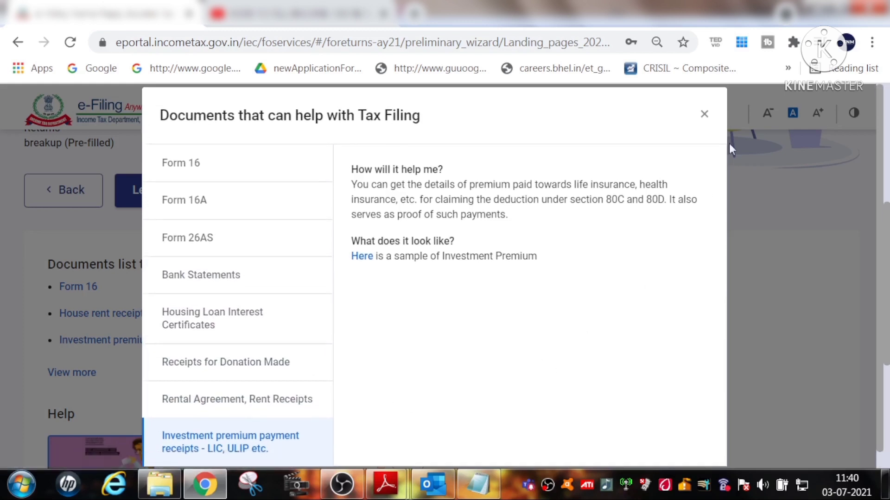
pyautogui.click(705, 116)
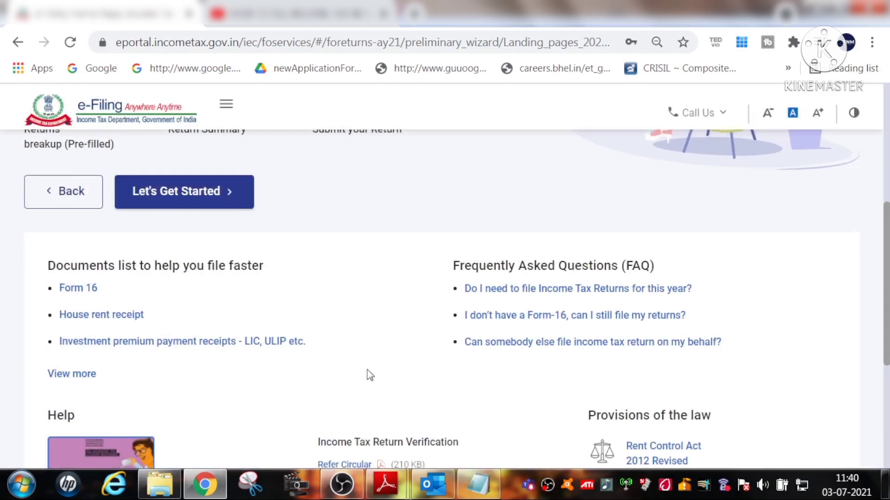
# Get started with the ITR 1 return and choose "Taxable income is more than basic exemption limit" as the filing reason
pyautogui.scroll(3, 278, 375)
pyautogui.click(242, 367)
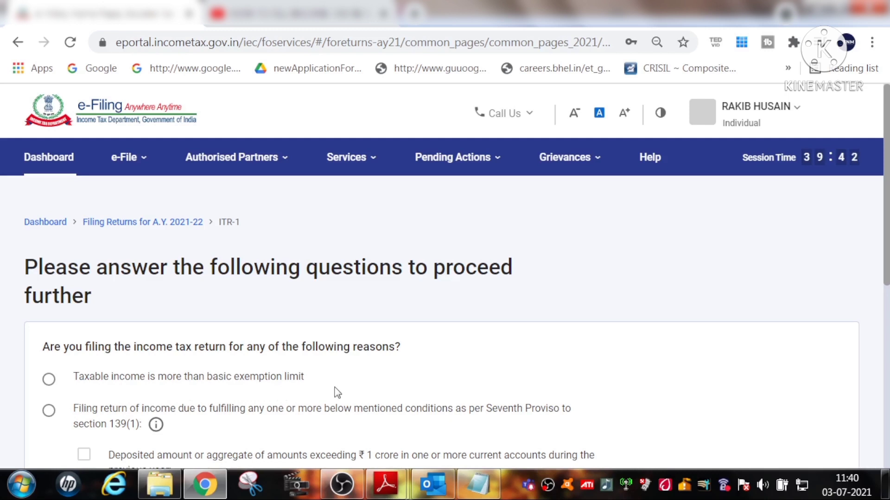
pyautogui.scroll(-2, 264, 365)
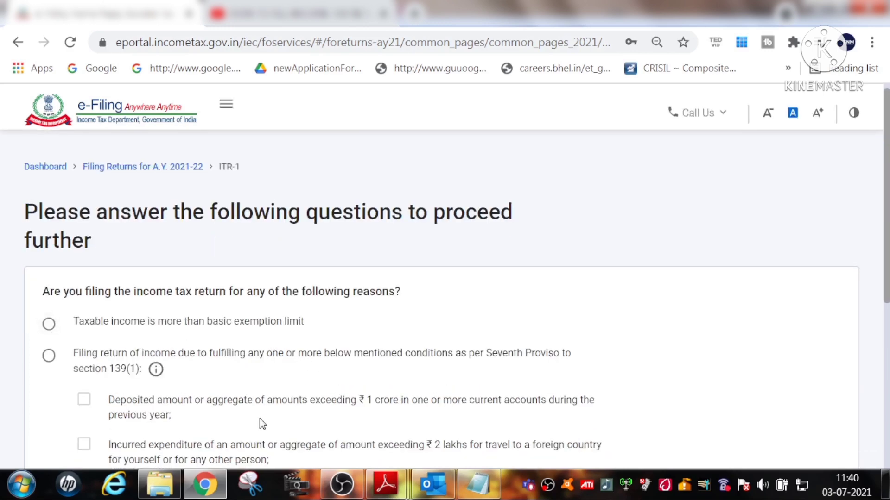
pyautogui.scroll(-2, 231, 397)
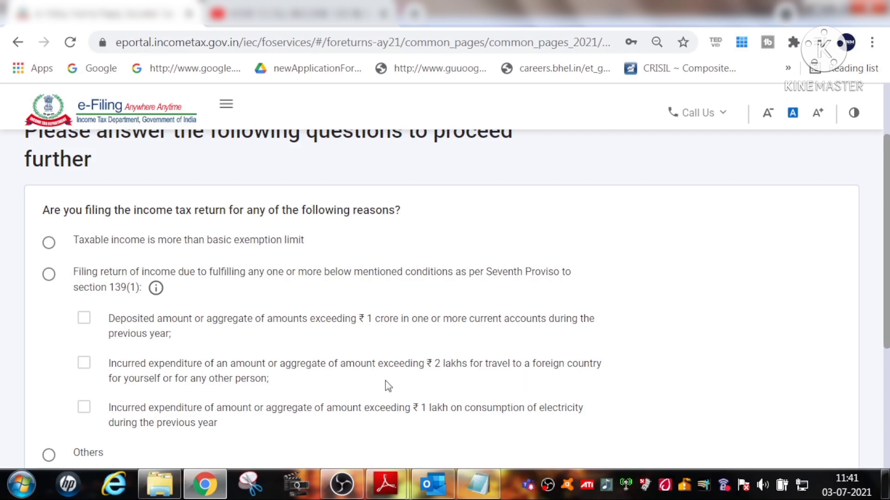
pyautogui.moveTo(287, 389); pyautogui.dragTo(104, 366)
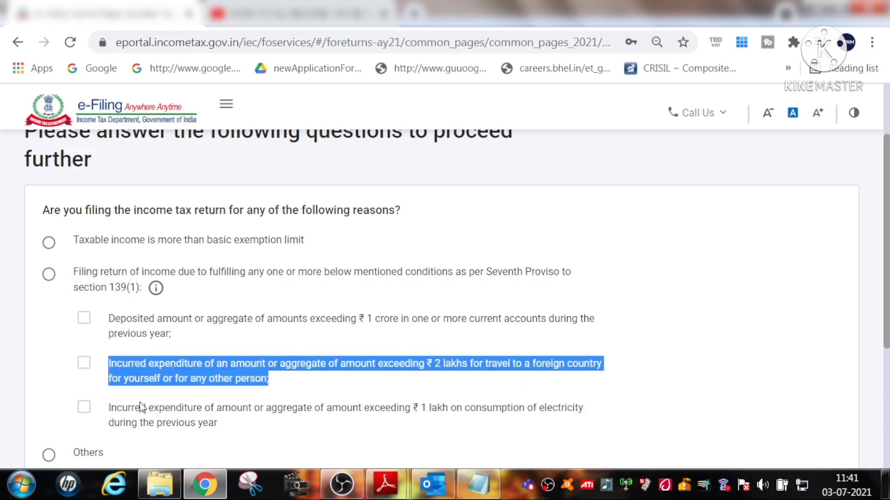
pyautogui.click(252, 425)
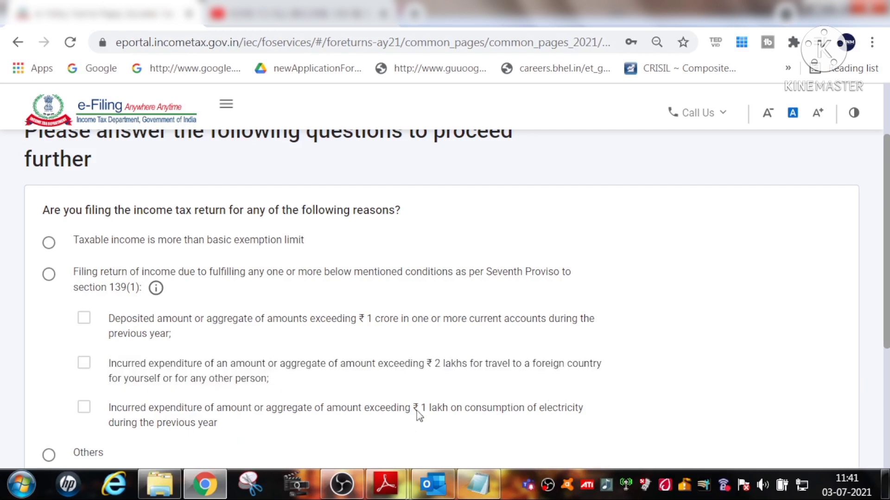
pyautogui.moveTo(418, 411); pyautogui.dragTo(595, 422)
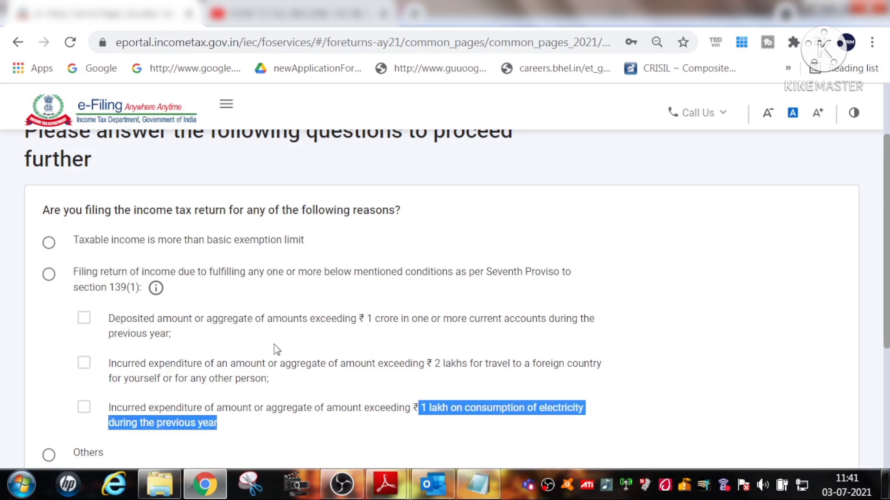
pyautogui.scroll(-2, 261, 382)
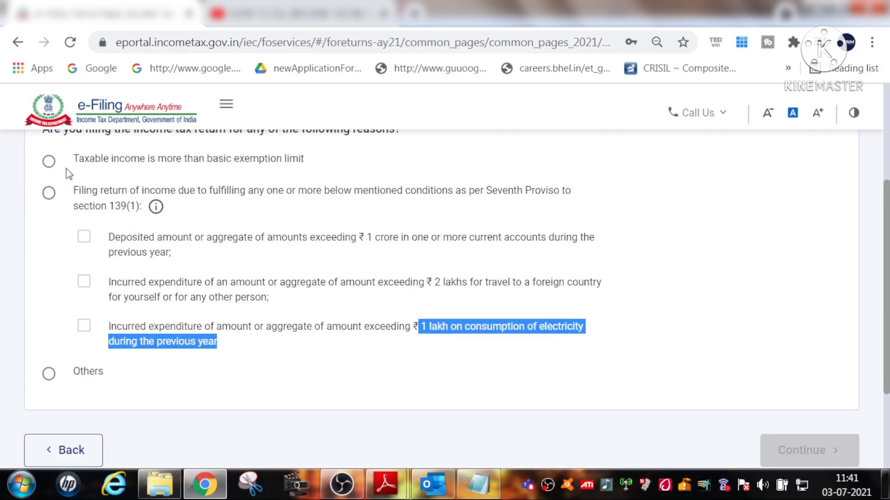
pyautogui.click(49, 161)
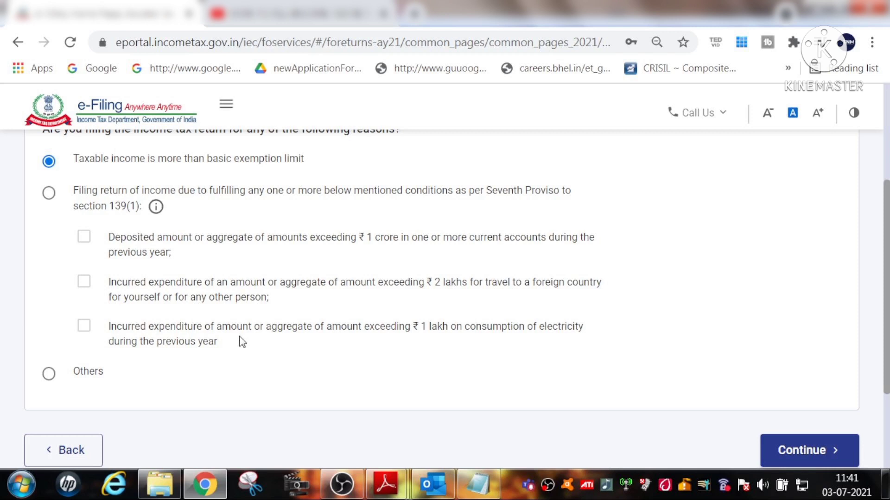
# Continue with the chosen filing reason and acknowledge the notice about the pre-filled return
pyautogui.click(809, 452)
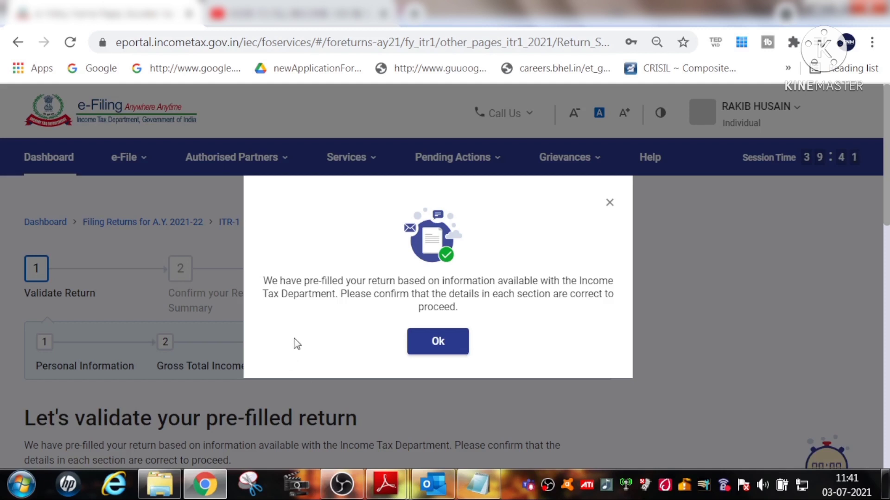
pyautogui.click(439, 343)
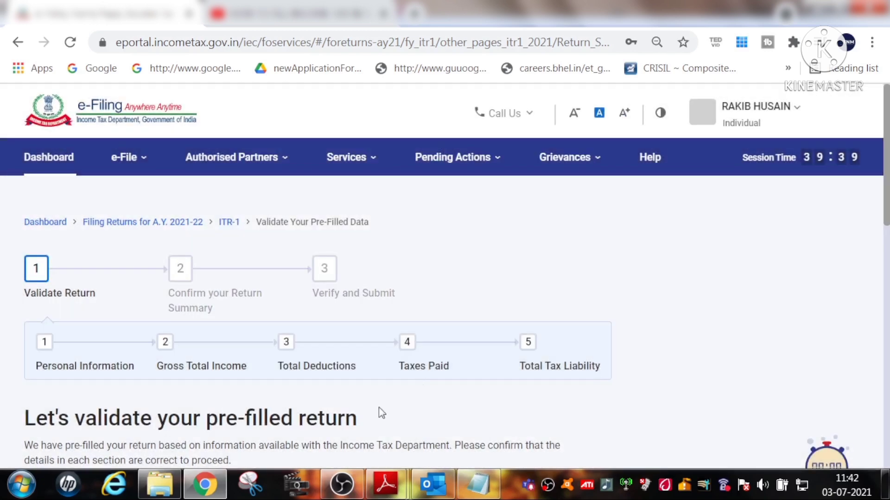
# Look through the Return Summary sections and open the Personal Information section
pyautogui.scroll(-2, 505, 349)
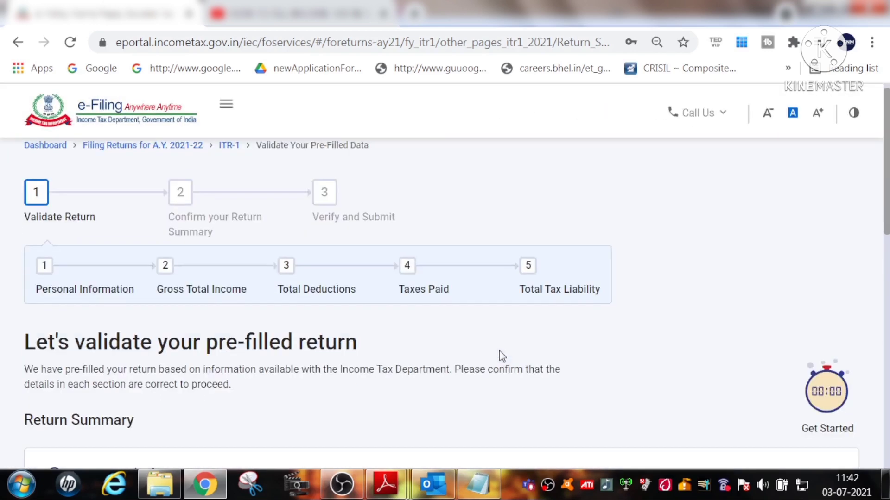
pyautogui.scroll(-2, 500, 359)
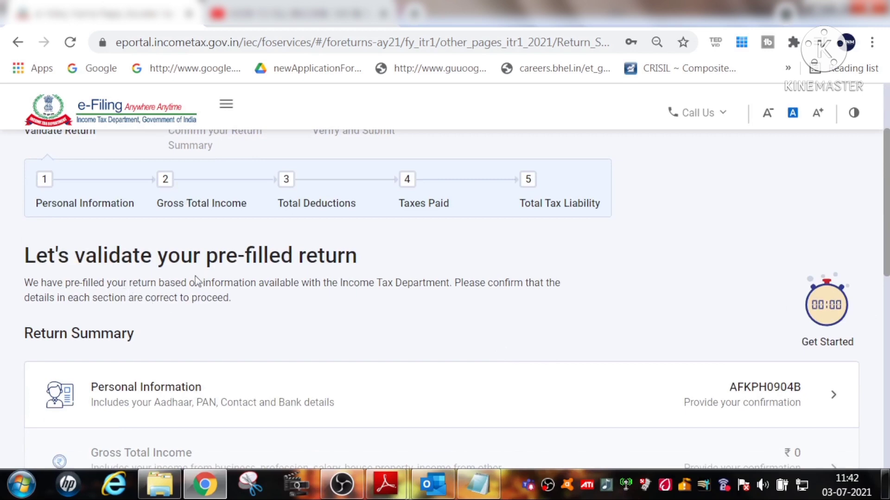
pyautogui.scroll(-2, 573, 279)
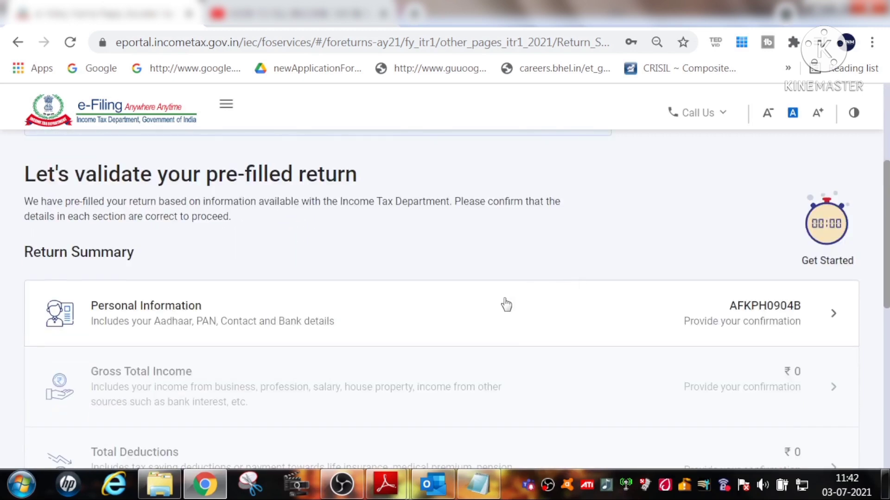
pyautogui.scroll(-7, 405, 334)
pyautogui.scroll(2, 416, 352)
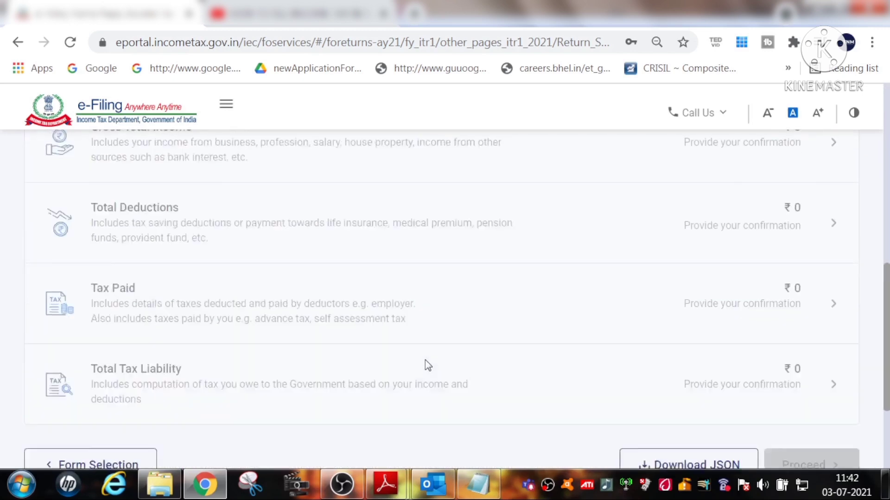
pyautogui.scroll(4, 426, 364)
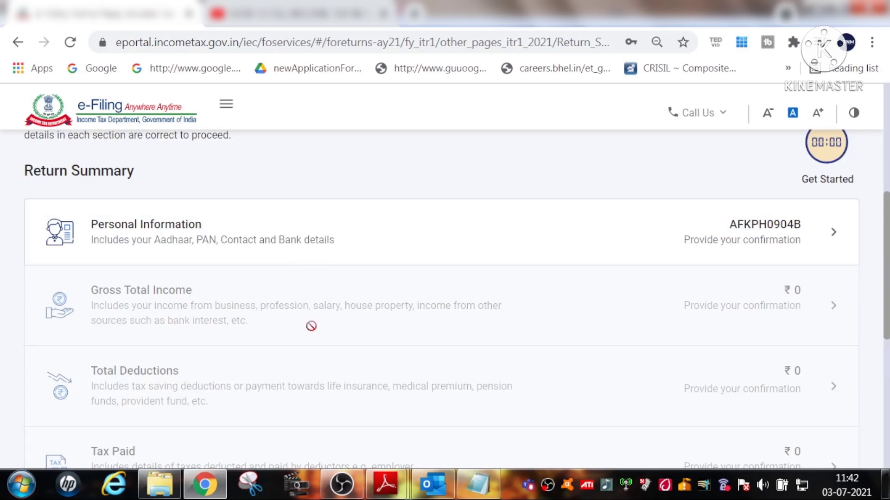
pyautogui.click(810, 229)
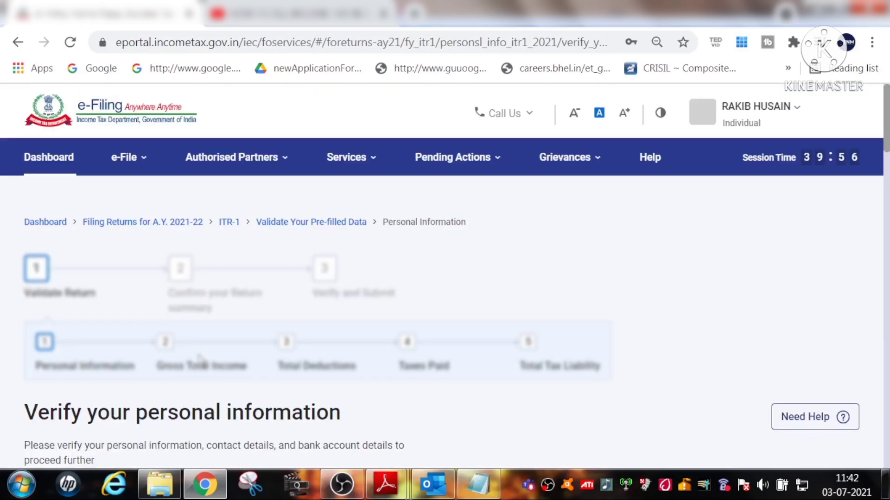
# Check the profile, contact and filing section details, and answer No to opting for the new tax regime u/s 115BAC
pyautogui.scroll(-6, 258, 416)
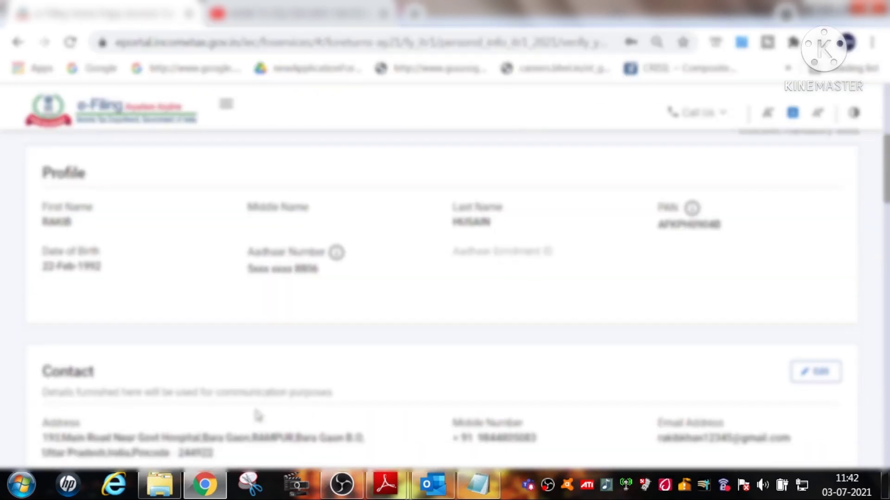
pyautogui.scroll(-3, 258, 416)
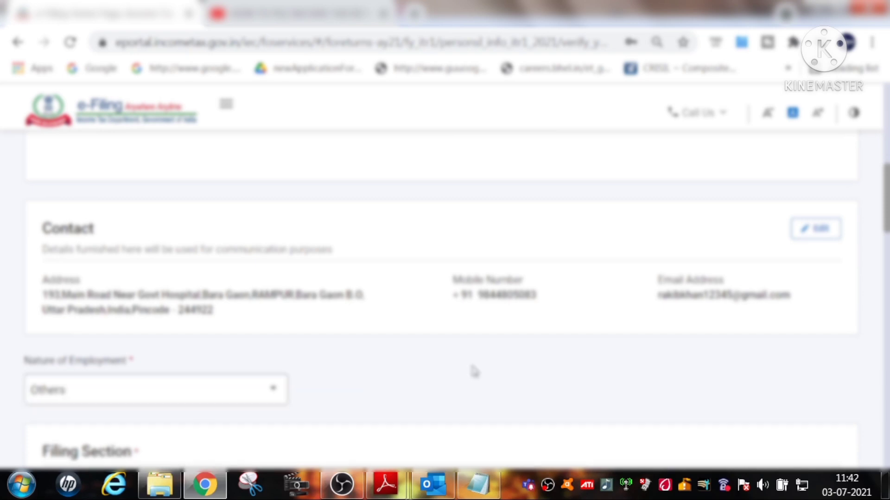
pyautogui.scroll(-5, 459, 377)
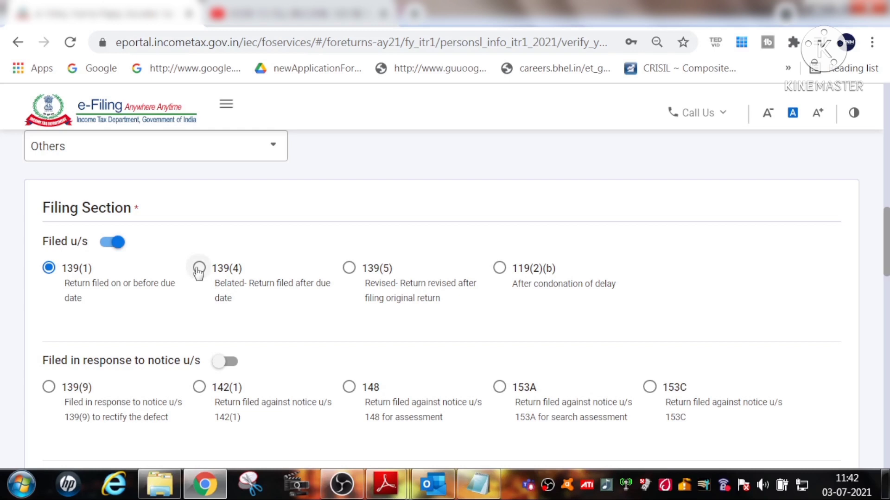
pyautogui.scroll(-2, 224, 321)
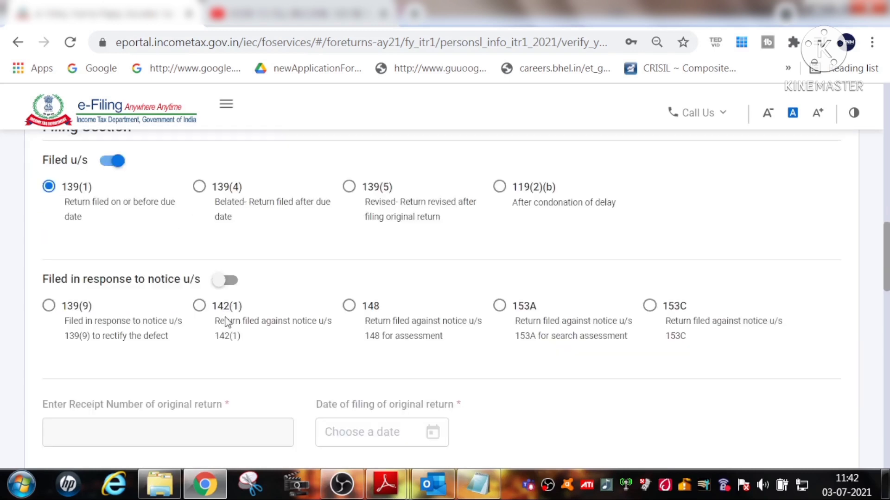
pyautogui.scroll(-4, 153, 321)
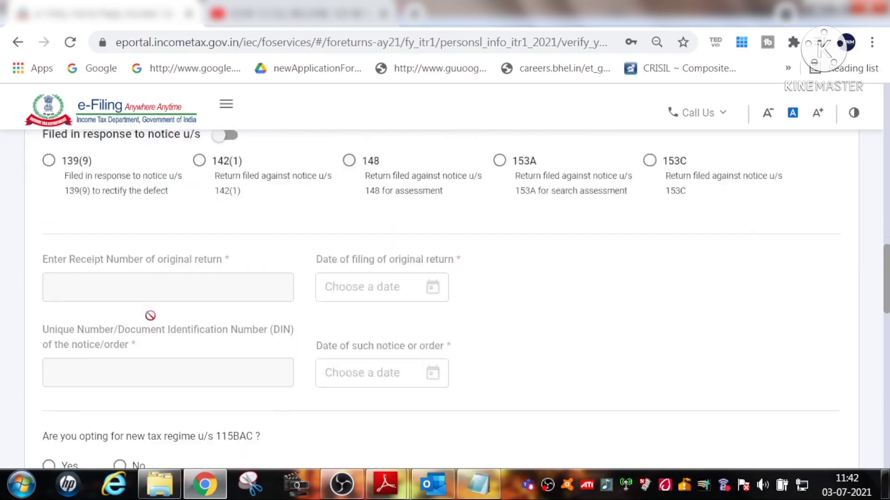
pyautogui.scroll(-2, 150, 315)
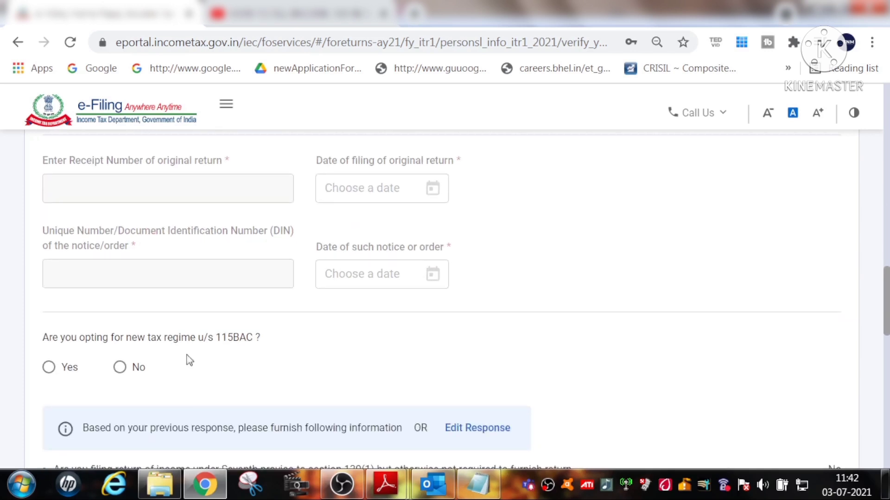
pyautogui.scroll(-2, 219, 350)
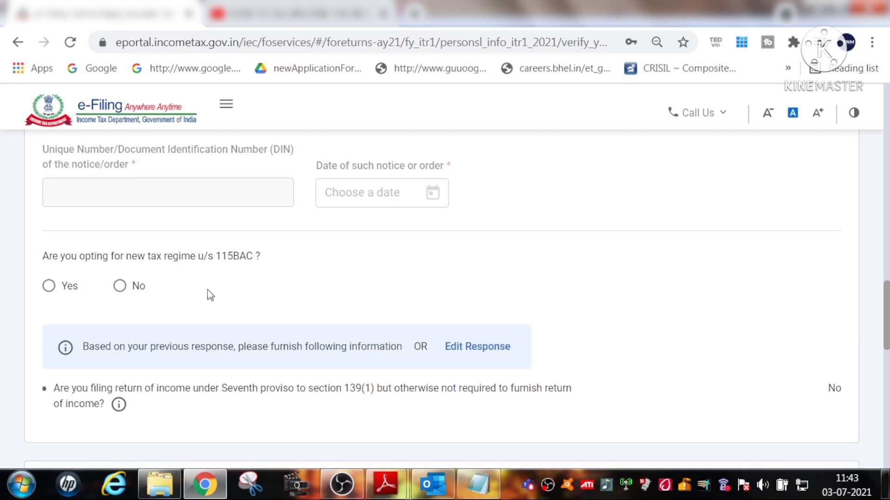
pyautogui.click(119, 290)
# Reopen the previous filing-reason response for editing, review it, and continue with "Taxable income is more than basic exemption limit"
pyautogui.scroll(-3, 273, 290)
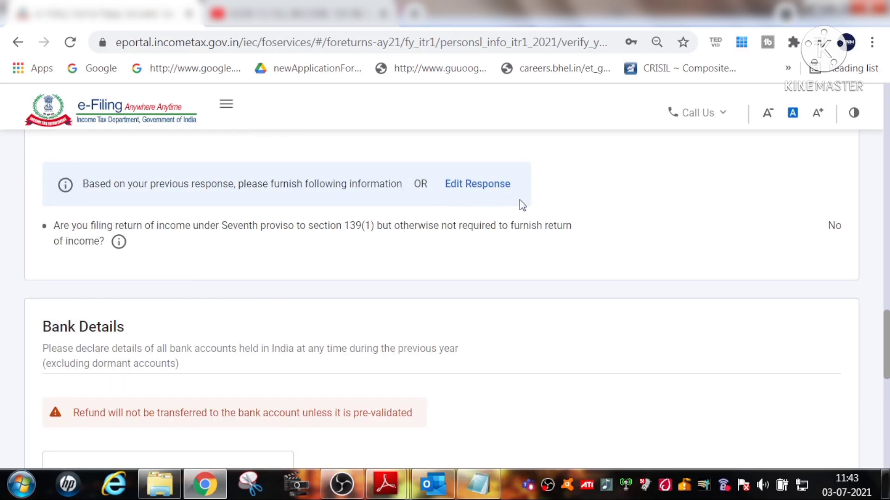
pyautogui.click(487, 184)
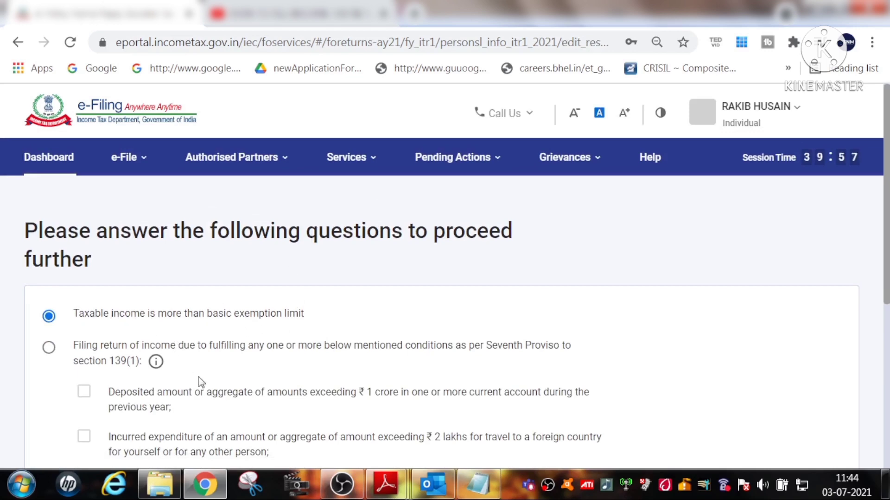
pyautogui.scroll(-3, 211, 387)
pyautogui.scroll(-3, 211, 387)
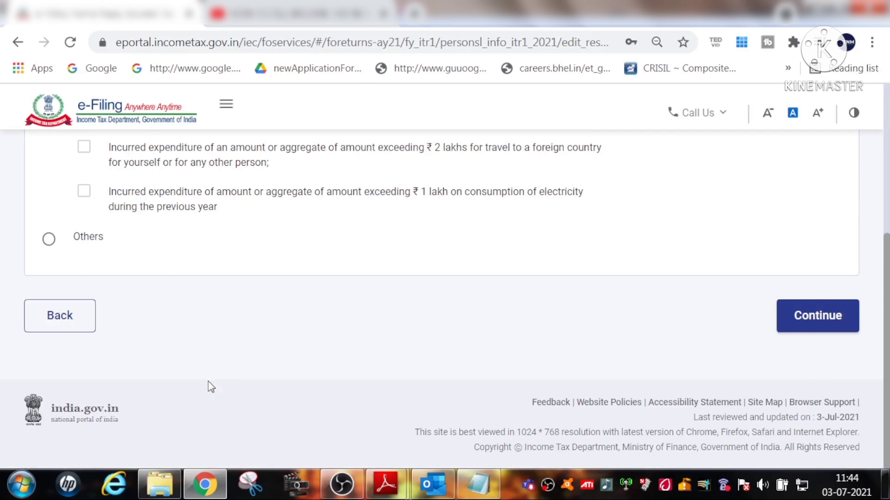
pyautogui.click(852, 317)
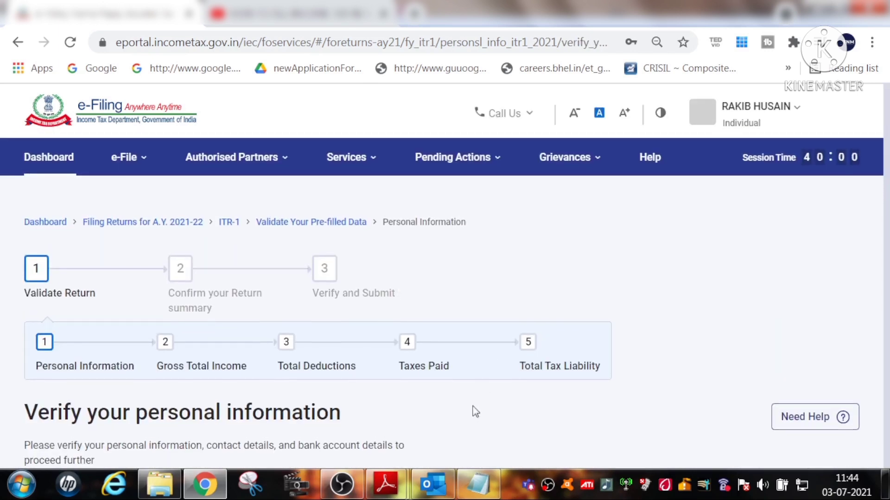
# Select the validated bank account for the refund in Bank Details and confirm the Personal Information section
pyautogui.scroll(-1, 476, 411)
pyautogui.scroll(-15, 476, 412)
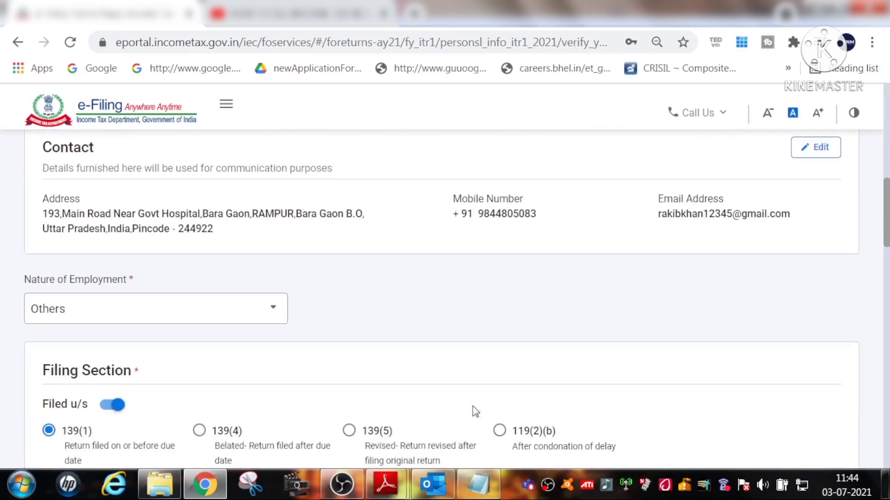
pyautogui.scroll(-6, 475, 412)
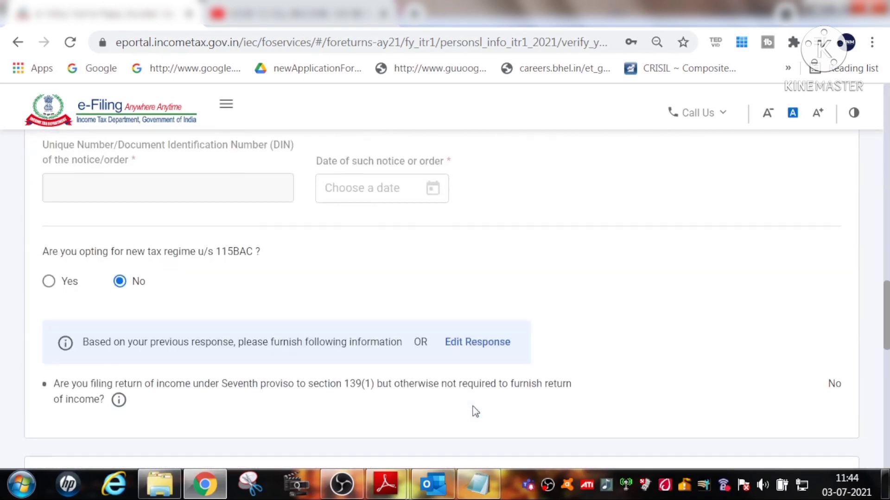
pyautogui.scroll(-3, 421, 400)
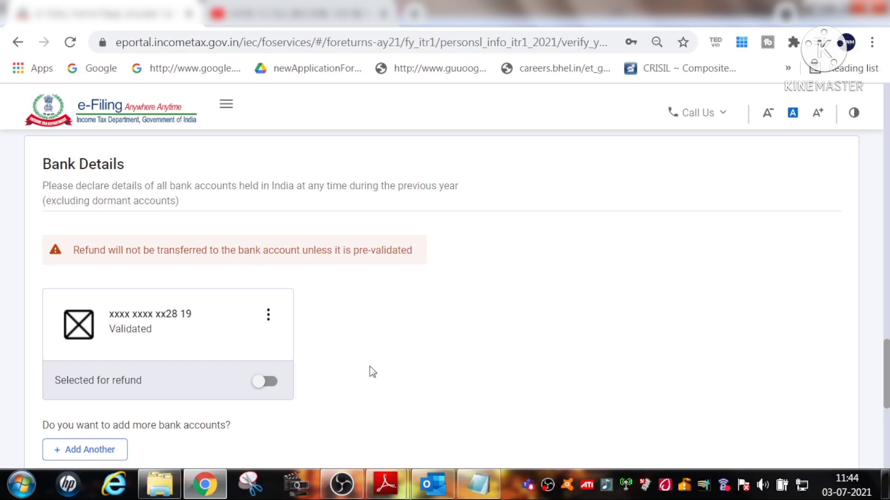
pyautogui.scroll(-2, 369, 371)
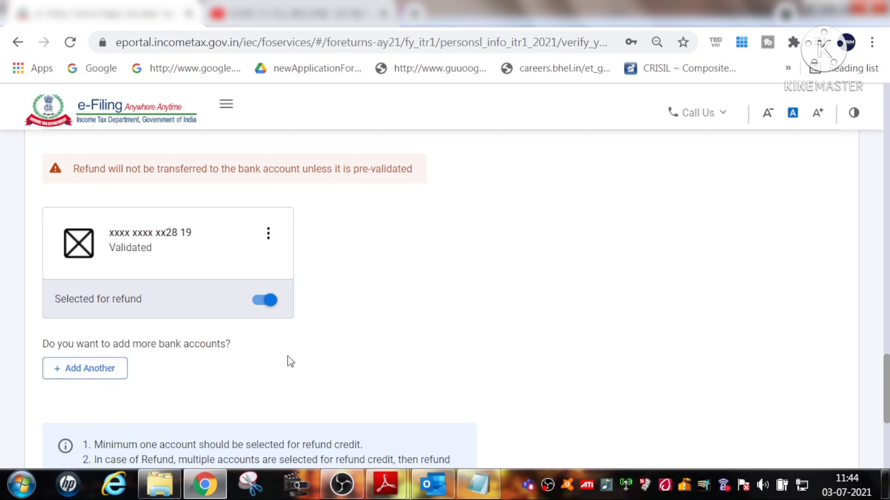
pyautogui.scroll(-1, 297, 361)
pyautogui.scroll(-3, 296, 361)
pyautogui.scroll(-2, 294, 360)
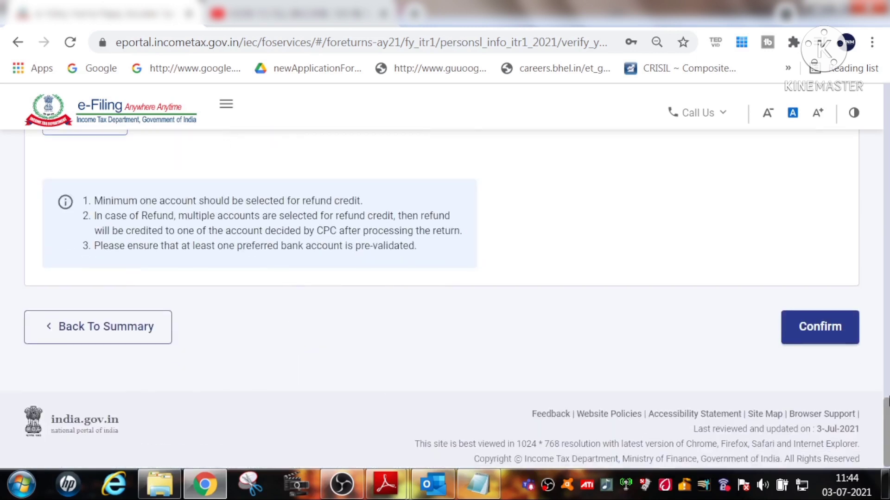
pyautogui.click(825, 328)
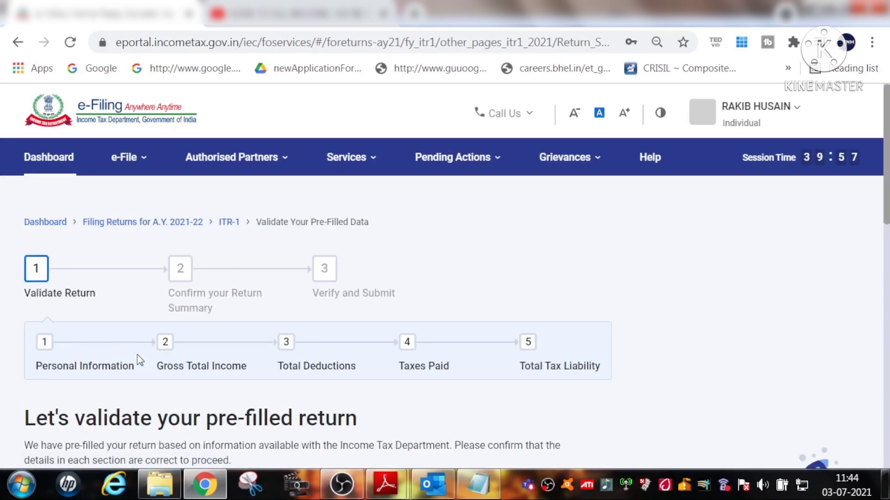
# Open the Gross Total Income section from the Return Summary
pyautogui.scroll(-2, 298, 379)
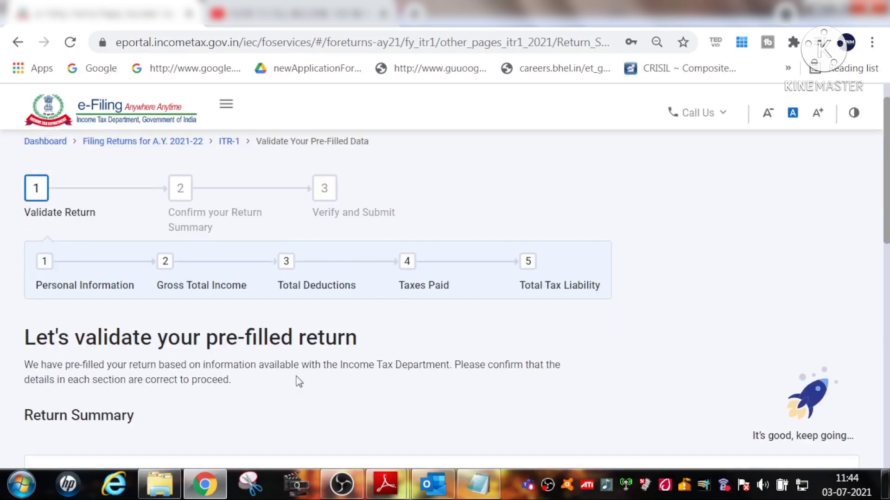
pyautogui.scroll(-2, 297, 385)
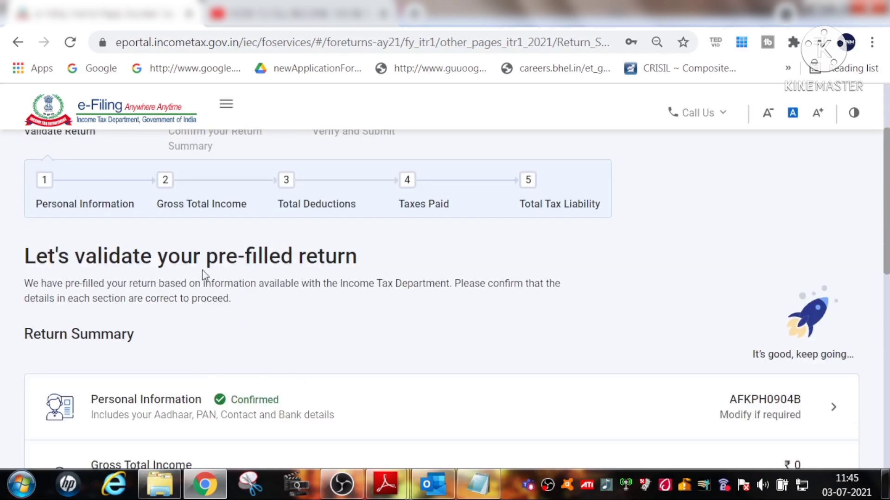
pyautogui.scroll(-2, 397, 297)
pyautogui.scroll(-2, 398, 301)
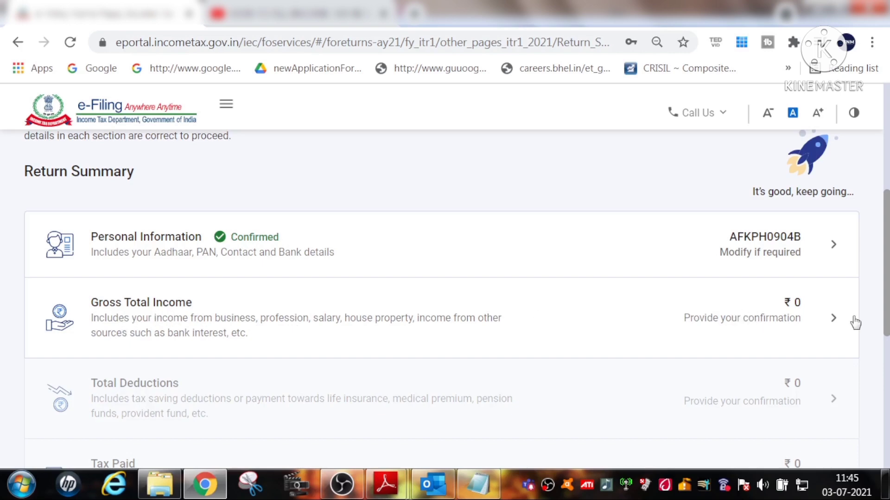
pyautogui.click(832, 318)
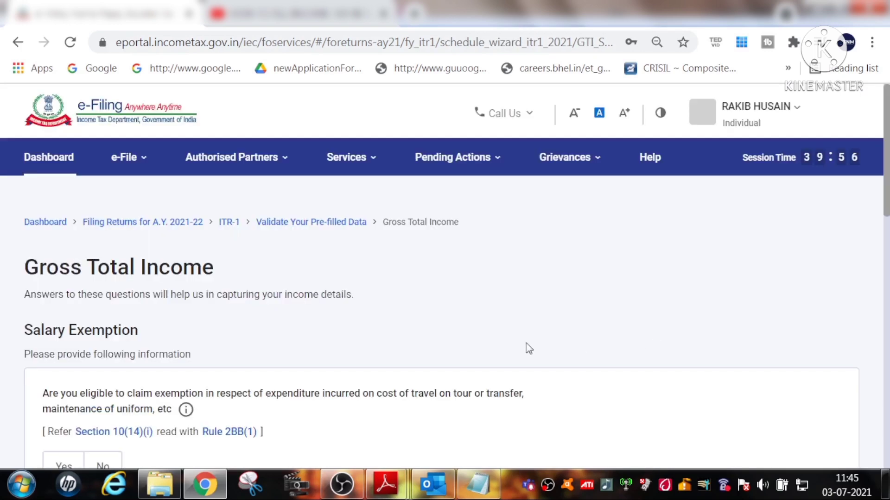
# Answer Yes to the Section 10(14)(i) travel, transfer and uniform exemption question and activate its exemption amount field
pyautogui.scroll(-2, 499, 347)
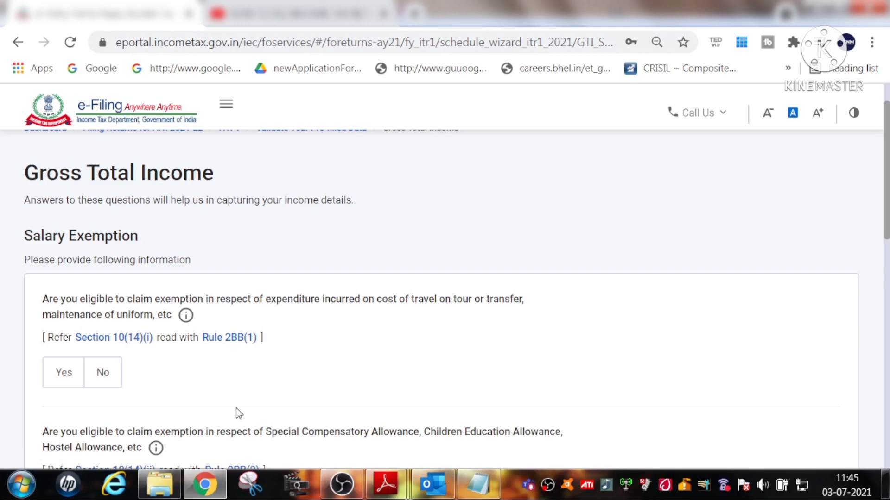
pyautogui.click(73, 384)
pyautogui.scroll(-3, 143, 415)
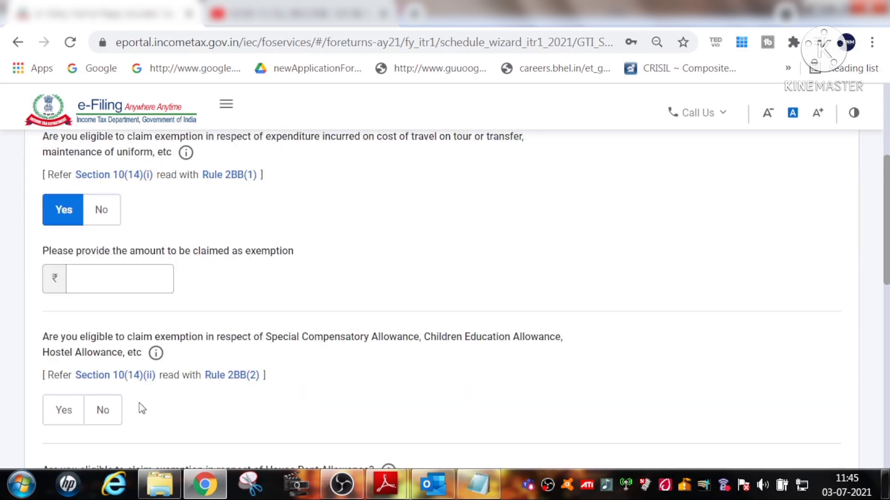
pyautogui.click(100, 277)
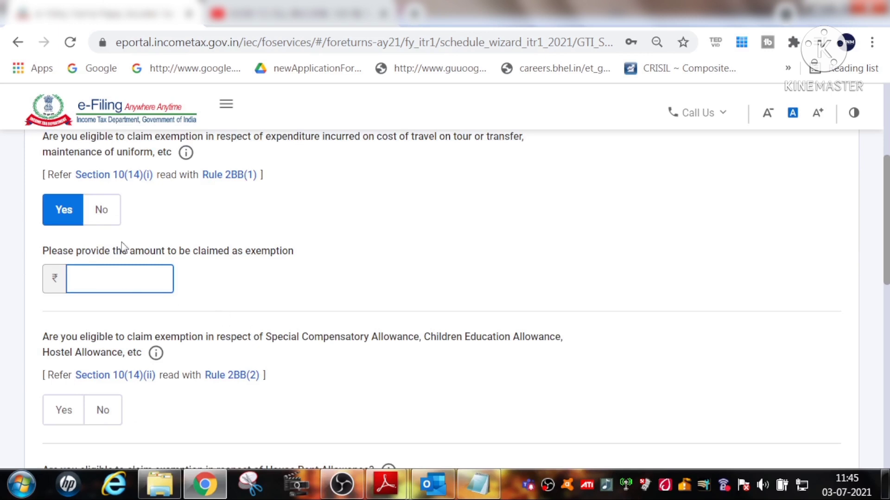
pyautogui.scroll(2, 189, 255)
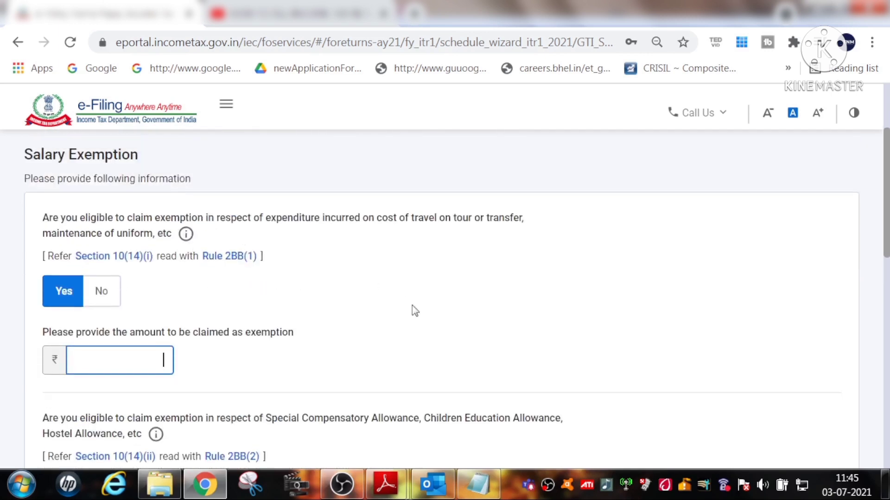
# Check the section 10 exempt allowances in FCFRM16-.pdf in Adobe Reader and answer No to the Section 10(14)(i) question on the e-Filing portal
pyautogui.click(376, 483)
pyautogui.click(452, 410)
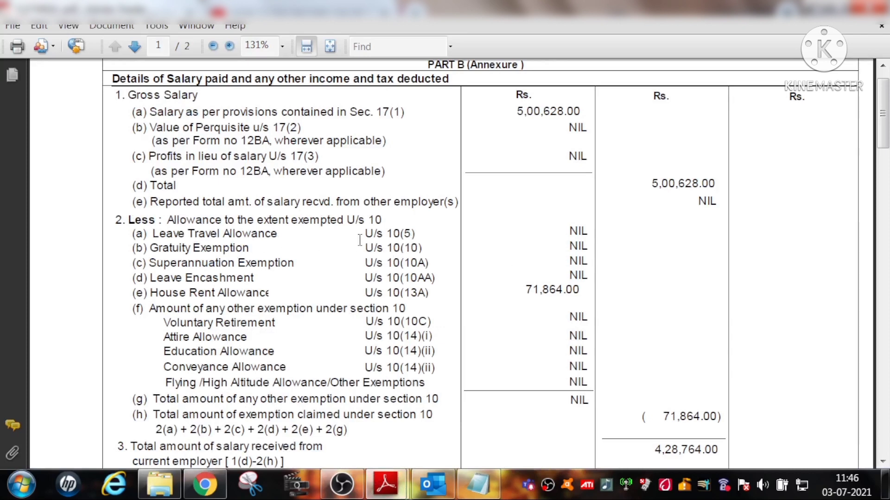
pyautogui.moveTo(366, 232); pyautogui.dragTo(575, 229)
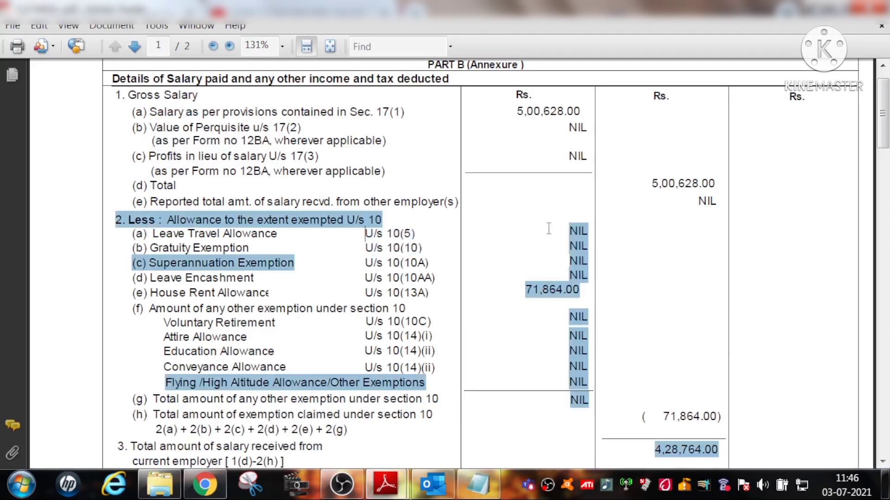
pyautogui.click(580, 231)
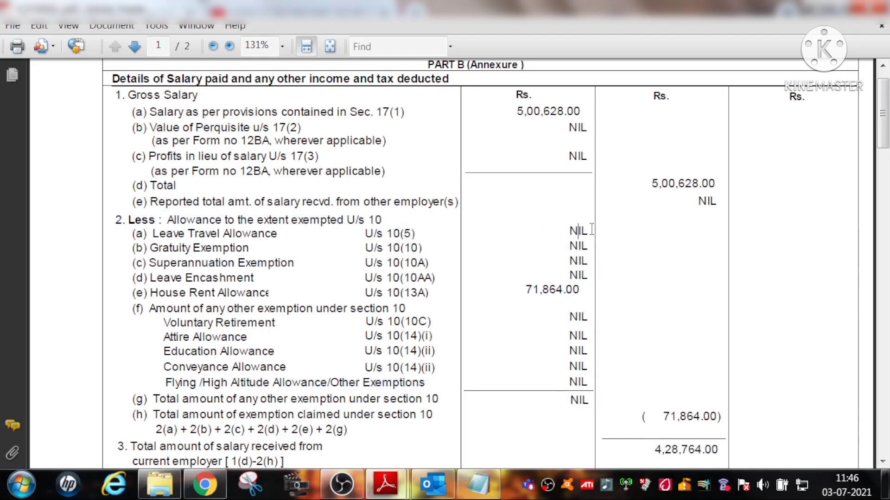
pyautogui.moveTo(591, 229); pyautogui.dragTo(552, 234)
pyautogui.hotkey('alt', 'Tab')
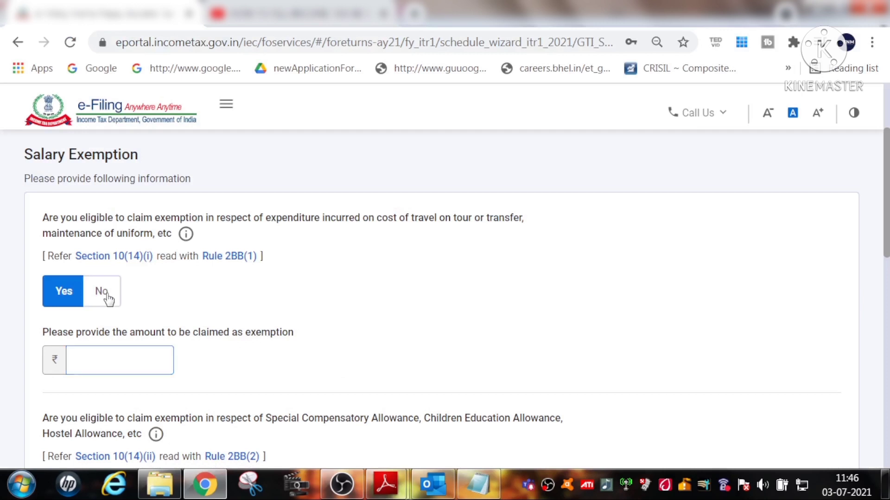
pyautogui.click(102, 292)
# Check the 10(14)(ii) allowances in the Form 16 PDF and answer No to the Special Compensatory, Children Education and Hostel Allowance question
pyautogui.scroll(-2, 257, 284)
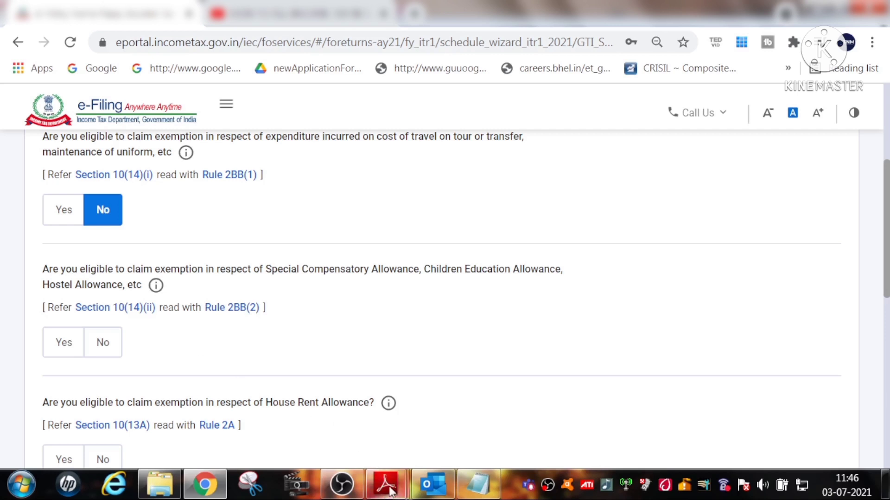
pyautogui.moveTo(385, 483)
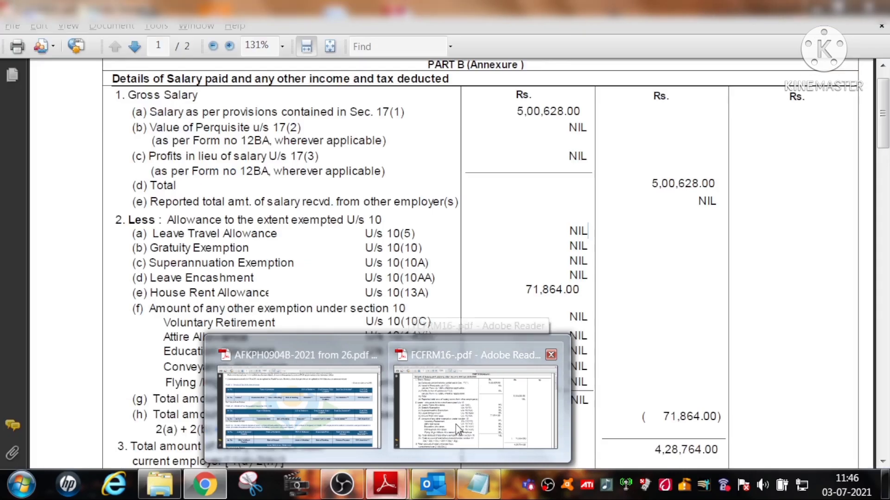
pyautogui.click(455, 424)
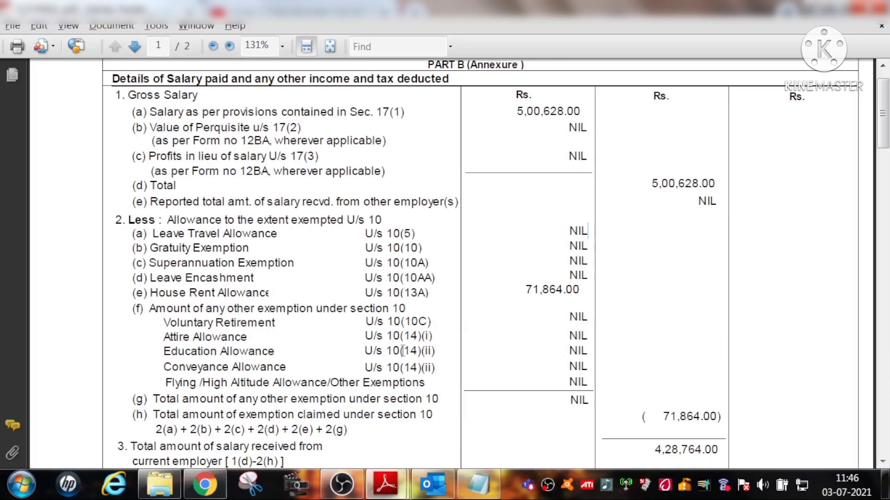
pyautogui.click(204, 484)
pyautogui.click(105, 348)
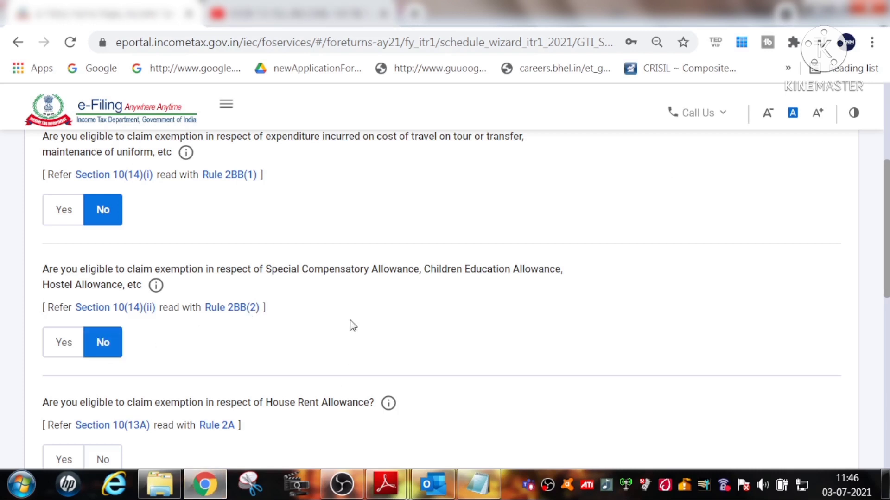
# Look up House Rent Allowance in the Form 16 PDF, answer Yes to the Section 10(13A) question and set the exemption amount to 71,864
pyautogui.scroll(-1, 324, 321)
pyautogui.scroll(-2, 317, 320)
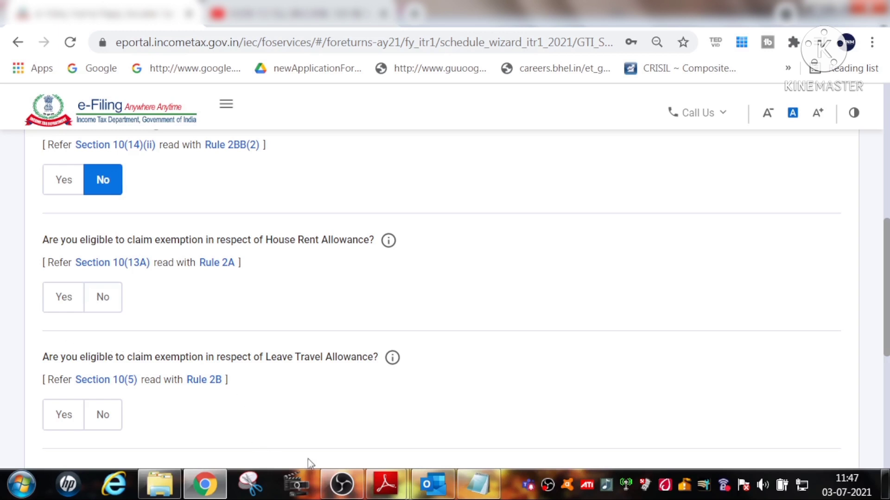
pyautogui.moveTo(380, 485)
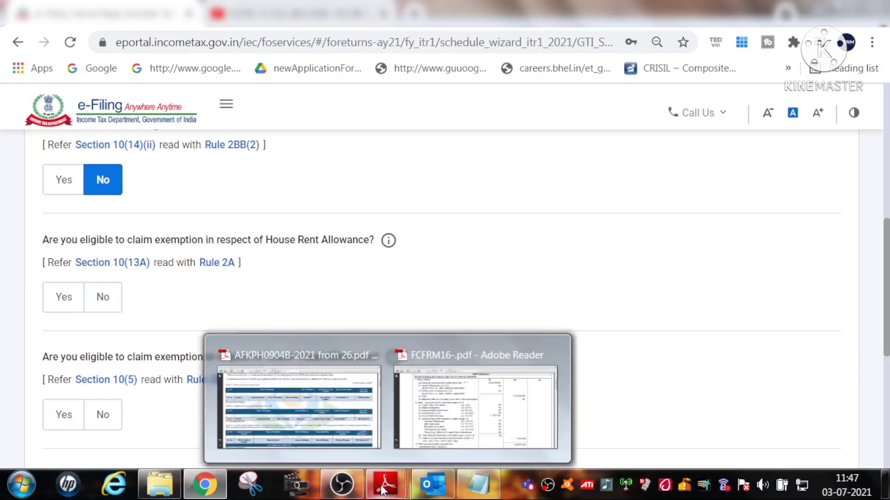
pyautogui.click(429, 453)
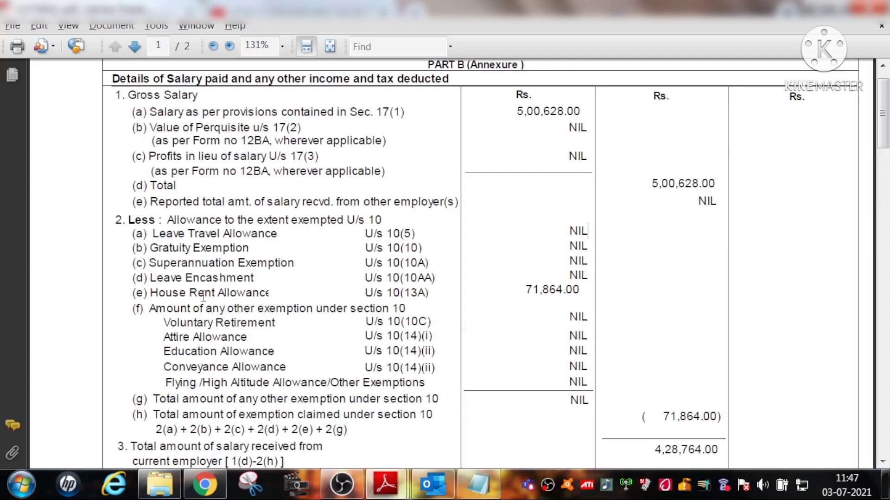
pyautogui.moveTo(190, 294); pyautogui.dragTo(323, 294)
pyautogui.click(442, 293)
pyautogui.moveTo(527, 289); pyautogui.dragTo(563, 291)
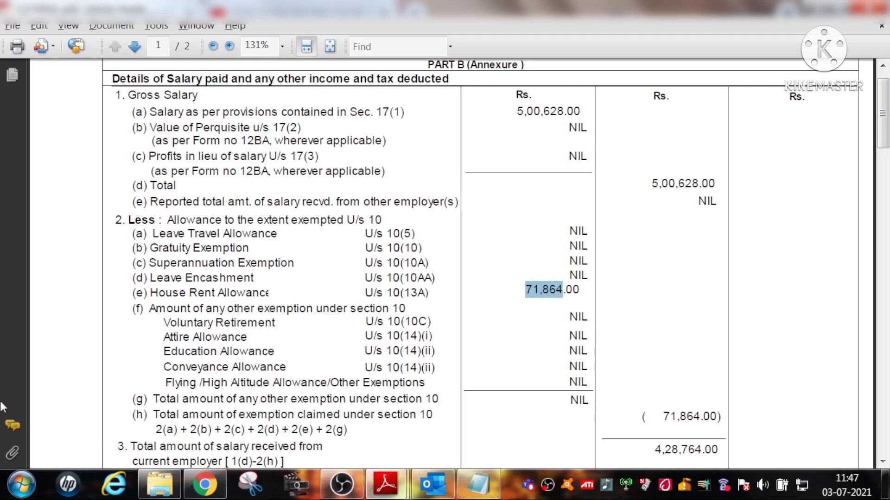
pyautogui.hotkey('alt', 'Tab')
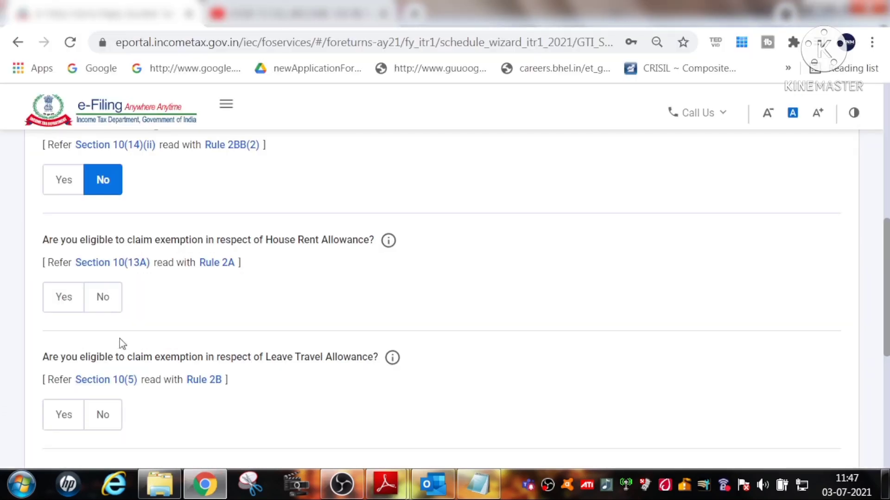
pyautogui.click(48, 303)
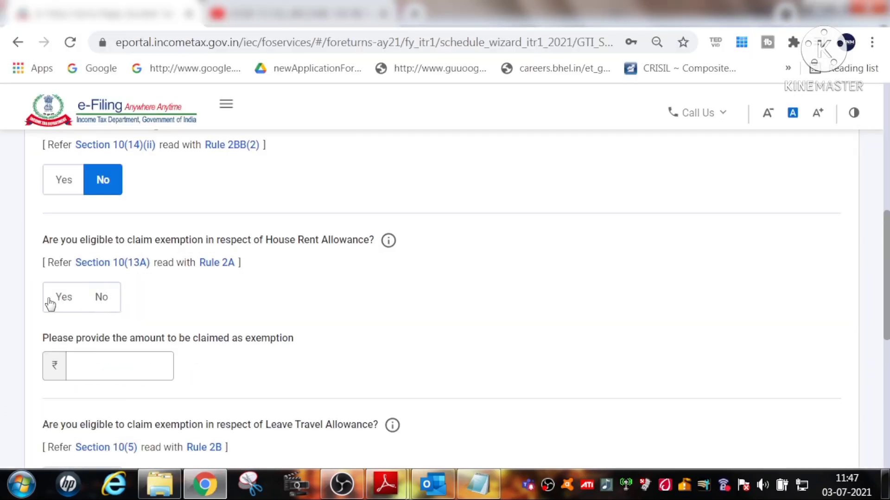
pyautogui.click(102, 369)
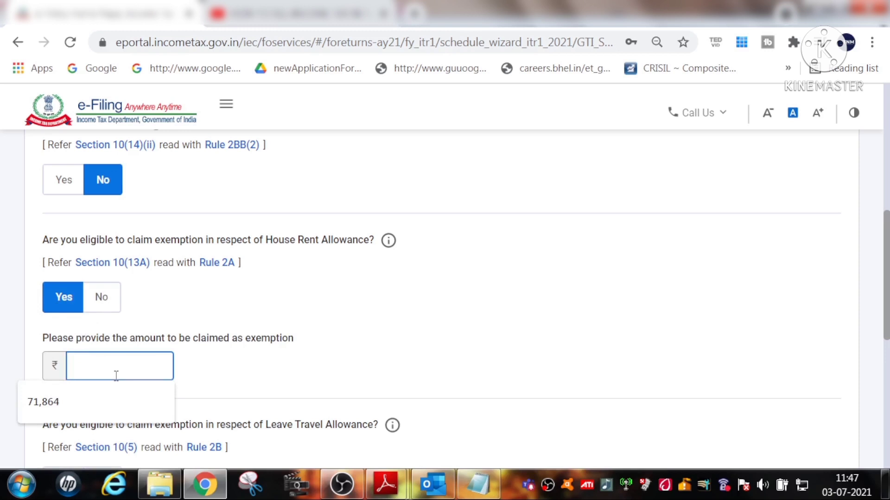
pyautogui.click(86, 402)
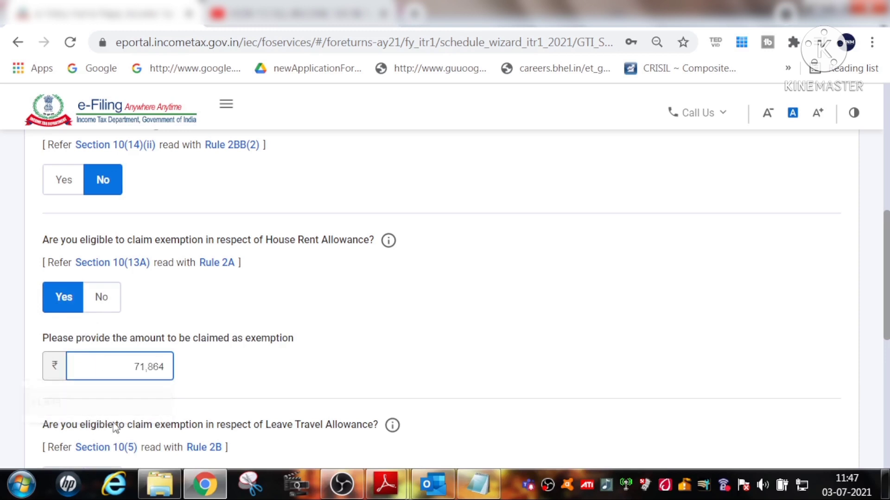
# Check Leave Travel Allowance under 10(5) in the Form 16 PDF and answer No to the Leave Travel Allowance exemption question
pyautogui.scroll(-5, 335, 354)
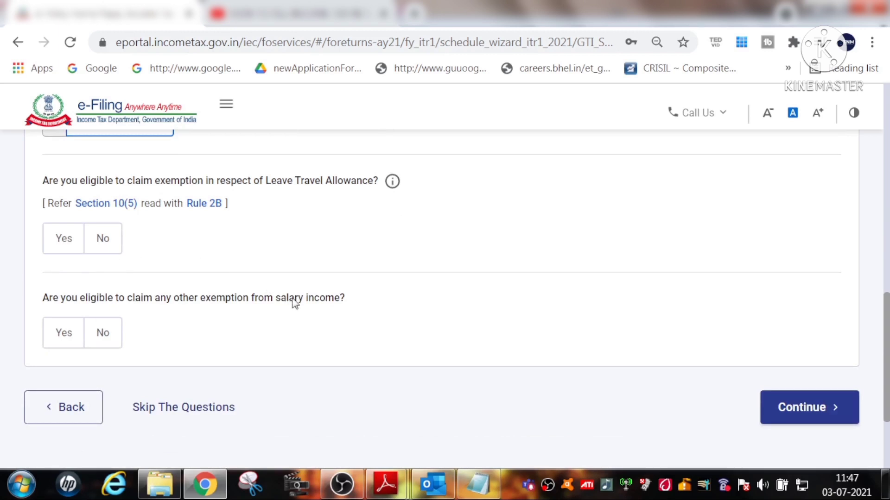
pyautogui.hotkey('alt', 'Tab')
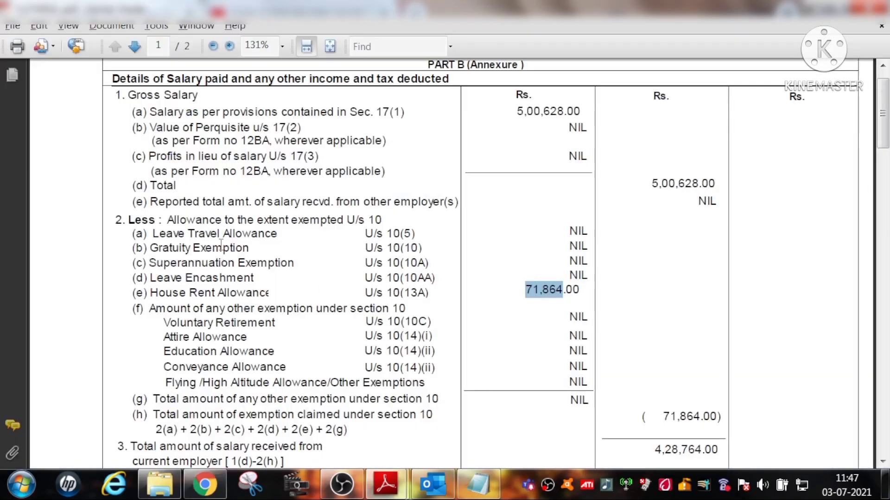
pyautogui.moveTo(389, 235); pyautogui.dragTo(371, 247)
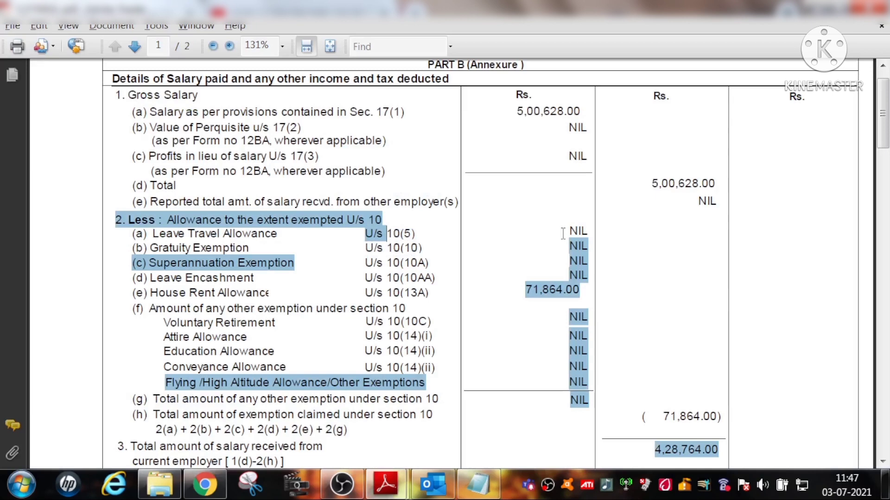
pyautogui.click(298, 267)
pyautogui.hotkey('alt', 'Tab')
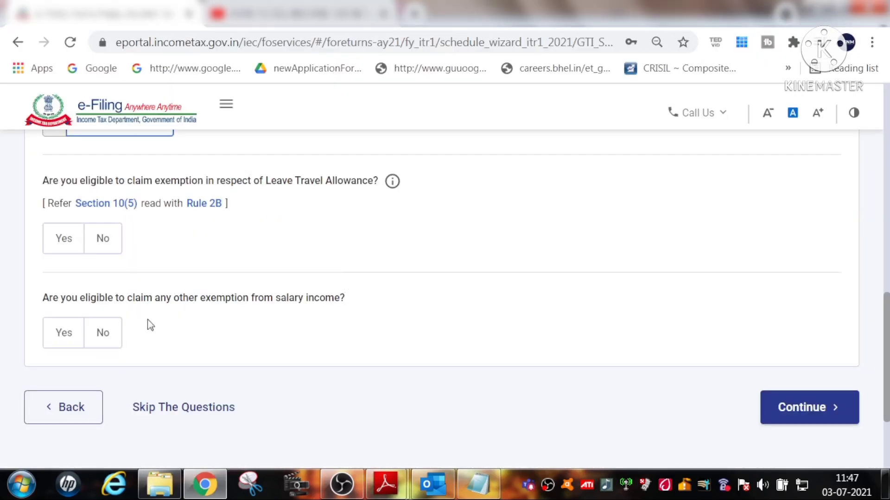
pyautogui.click(104, 250)
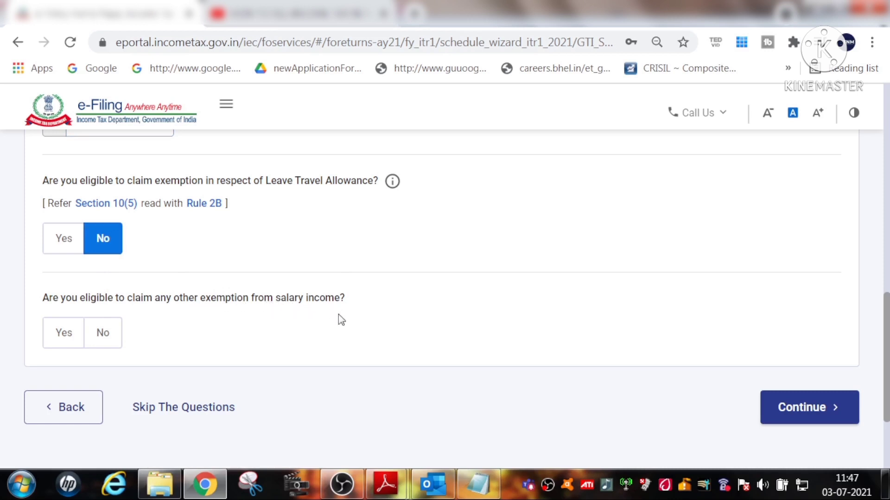
# Check the remaining section 10 exemptions in the Form 16 PDF, answer No to any other salary exemption, and continue to income verification
pyautogui.hotkey('alt', 'Tab')
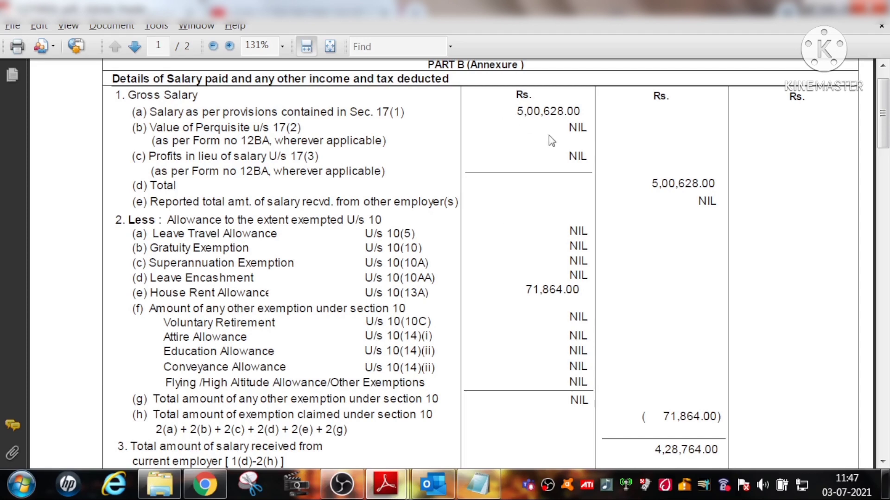
pyautogui.scroll(-1, 579, 327)
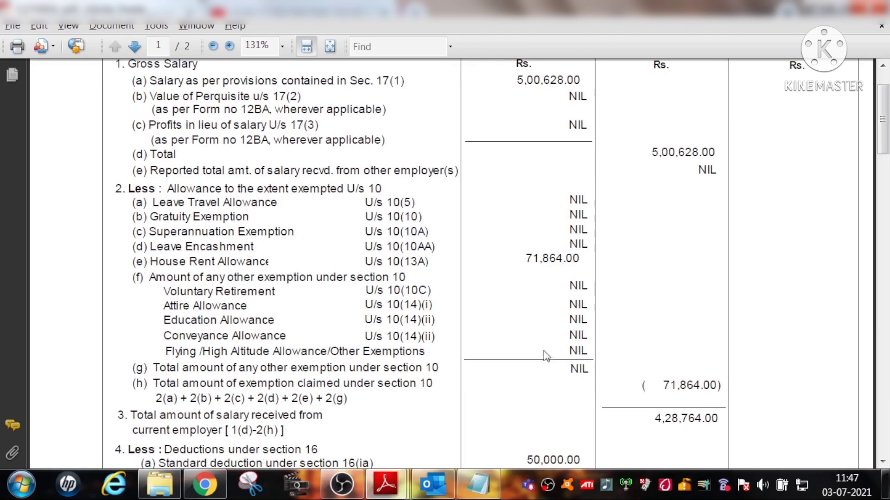
pyautogui.scroll(-1, 520, 351)
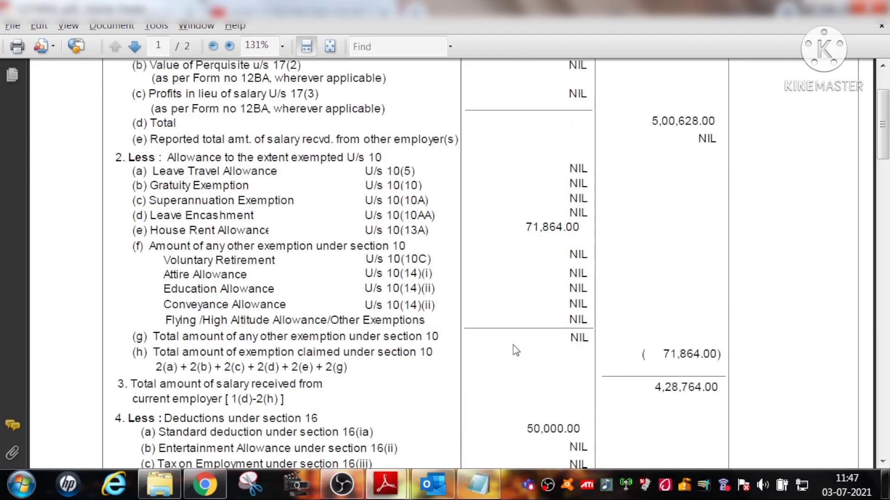
pyautogui.hotkey('alt', 'Tab')
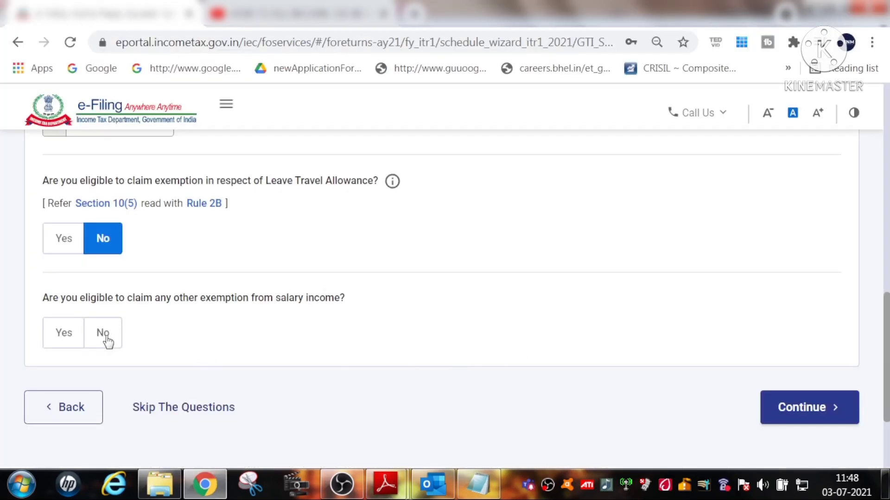
pyautogui.click(105, 337)
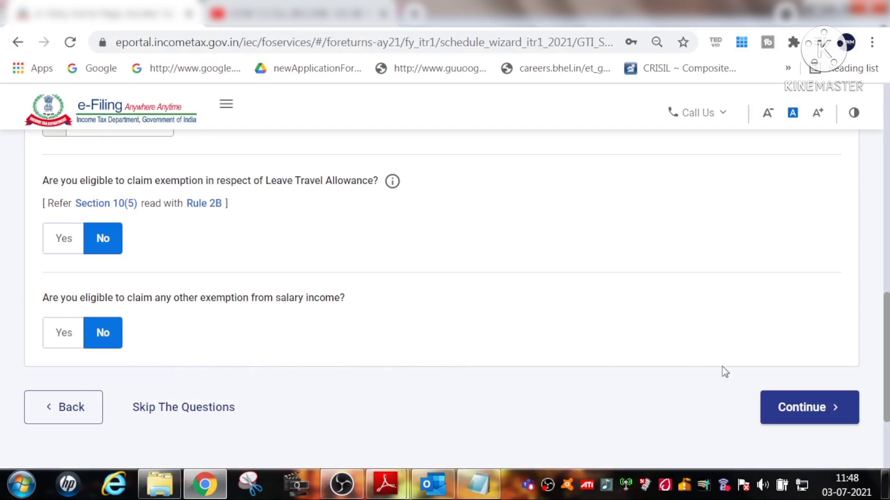
pyautogui.click(791, 411)
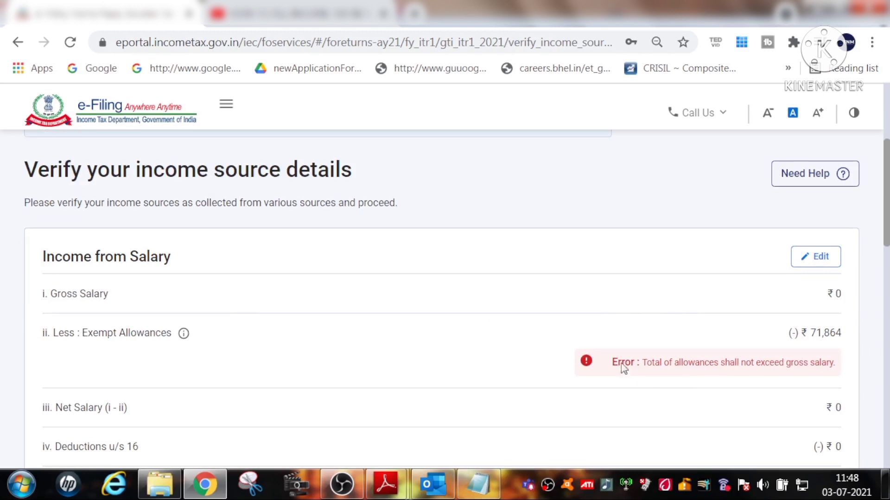
# Open Income from Salary for editing and set the salary as per section 17(1) to 5,00,628
pyautogui.click(820, 257)
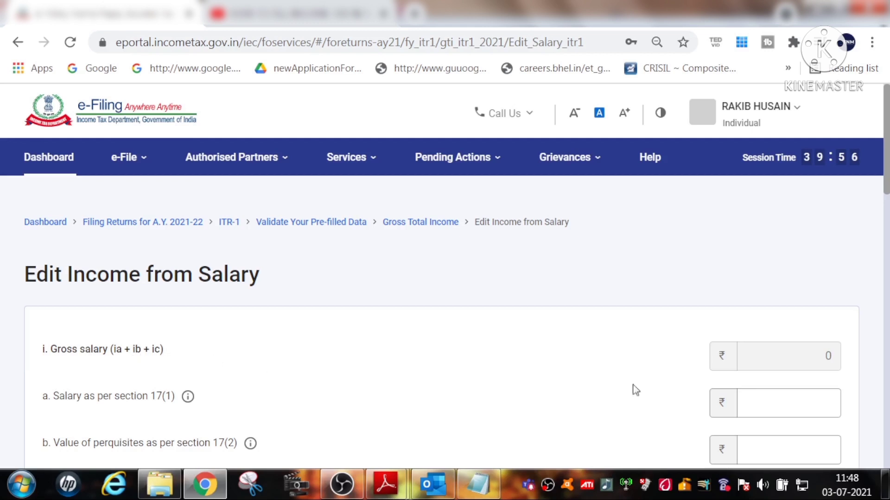
pyautogui.scroll(-2, 742, 404)
pyautogui.click(771, 320)
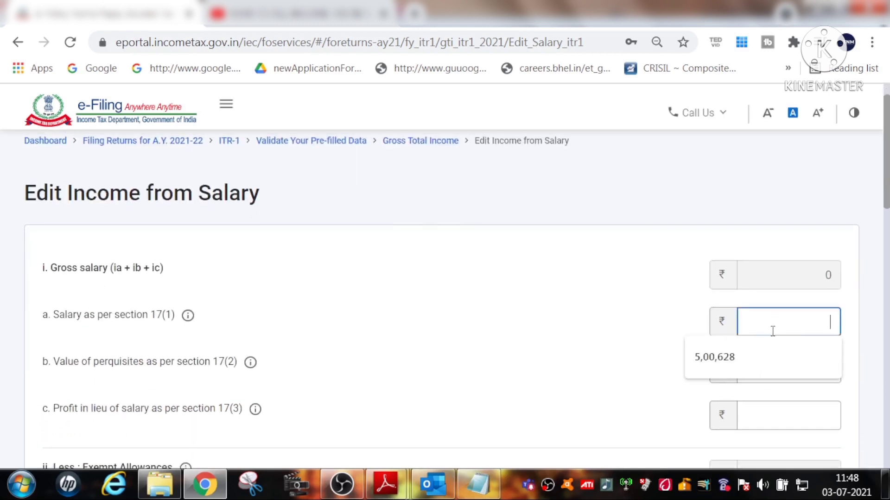
pyautogui.click(753, 367)
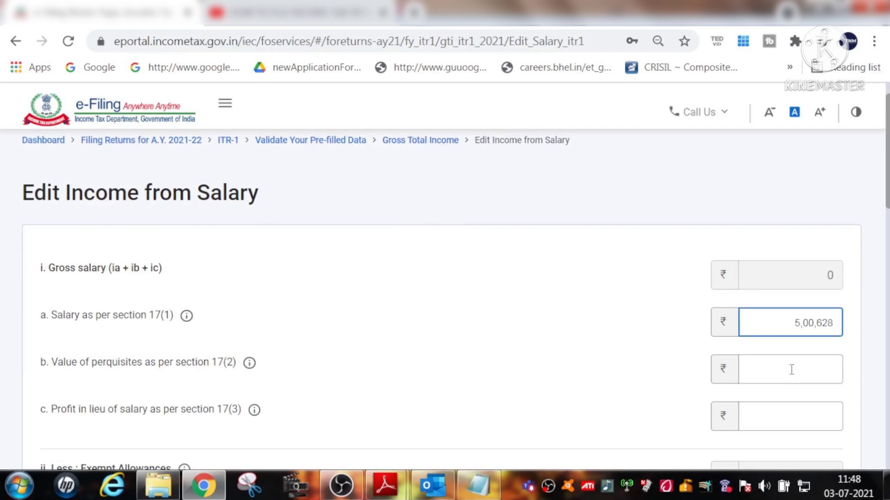
pyautogui.click(792, 369)
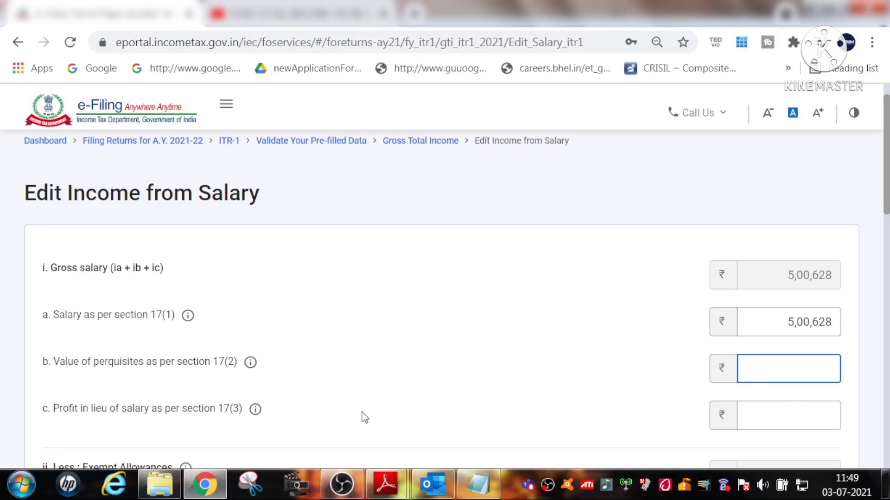
# Review the section 17(2) and 17(3) fields, exempt allowances, net salary and section 16 deductions in the Edit Income from Salary form
pyautogui.hotkey('alt', 'Tab')
pyautogui.hotkey('alt', 'Tab')
pyautogui.scroll(-2, 659, 436)
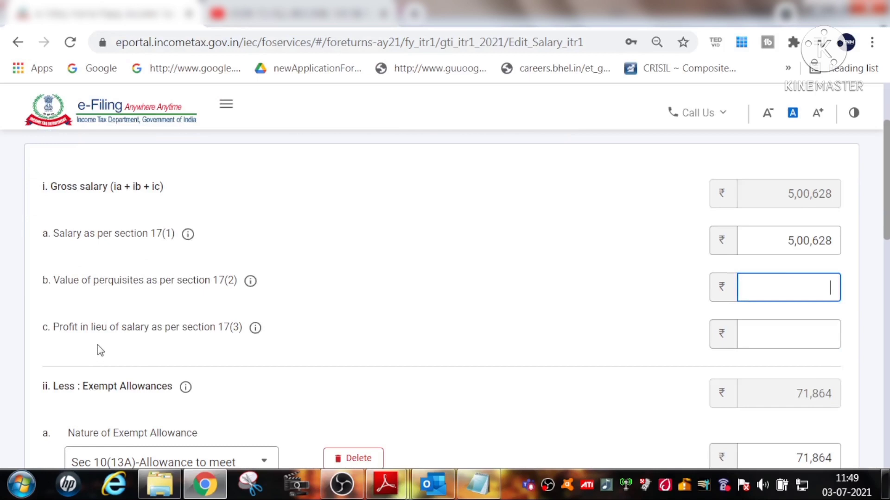
pyautogui.click(819, 326)
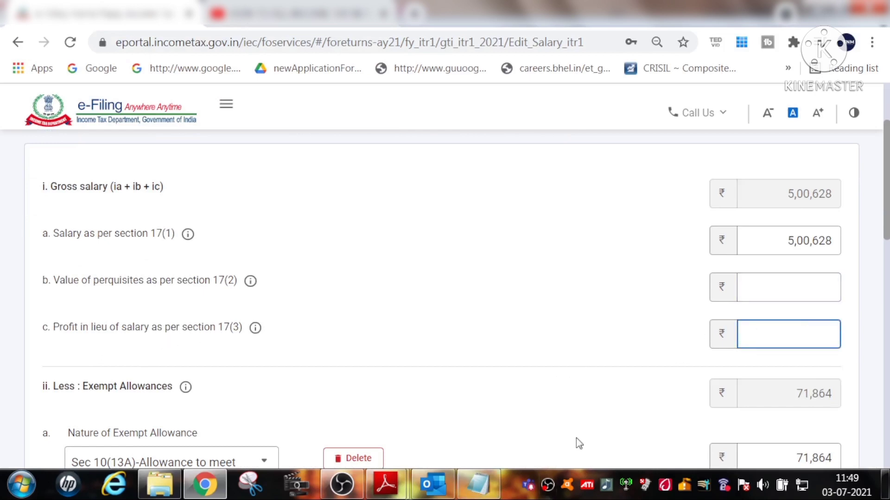
pyautogui.scroll(-3, 689, 392)
pyautogui.scroll(-6, 691, 394)
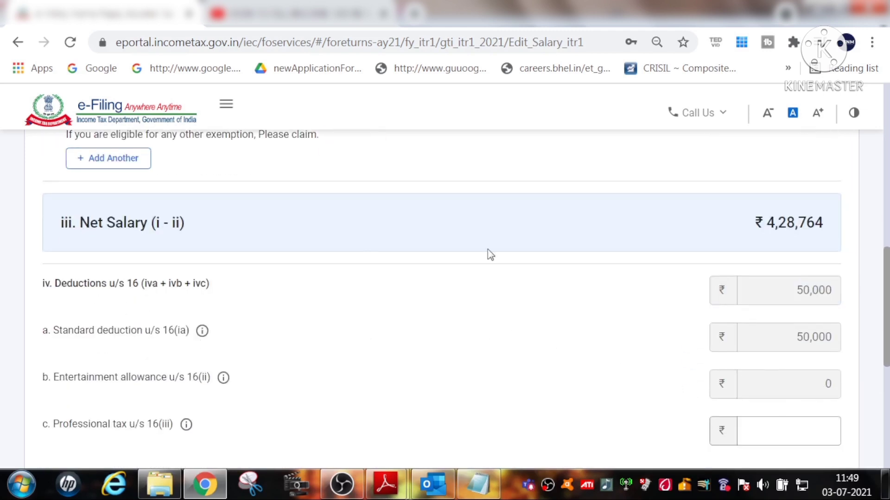
pyautogui.scroll(10, 625, 360)
pyautogui.scroll(3, 628, 361)
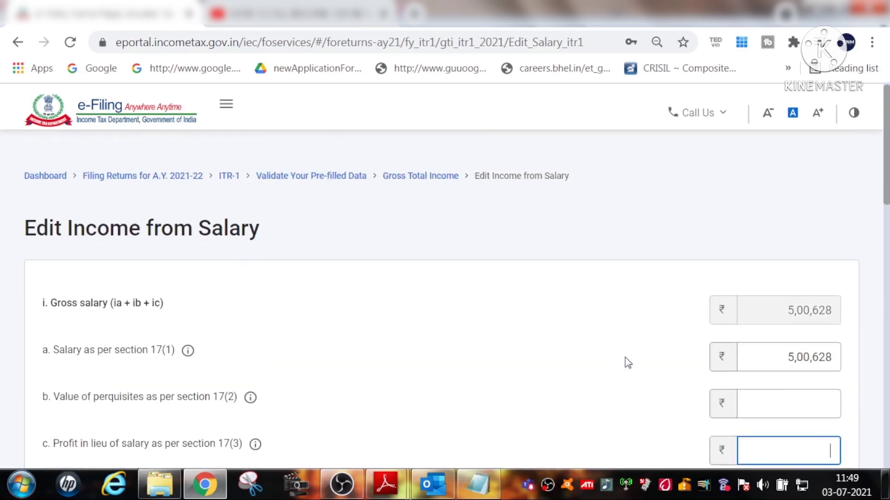
# Check the house rent exempt allowance, net salary and standard deduction u/s 16(ia) in the Edit Income from Salary form
pyautogui.scroll(-3, 785, 395)
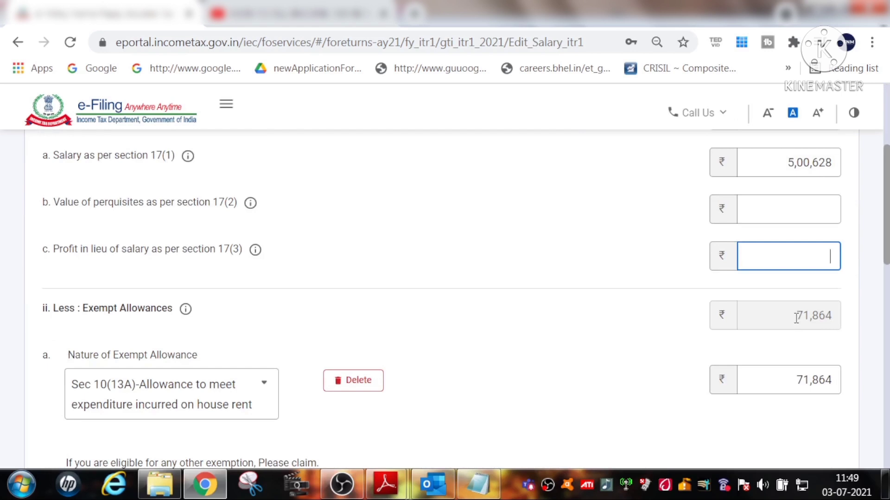
pyautogui.moveTo(796, 318); pyautogui.dragTo(868, 323)
pyautogui.scroll(-4, 658, 342)
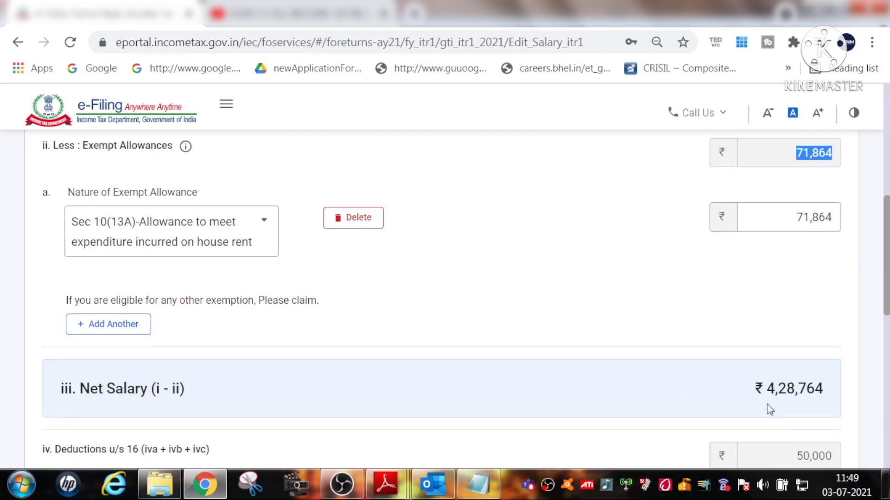
pyautogui.scroll(-4, 769, 409)
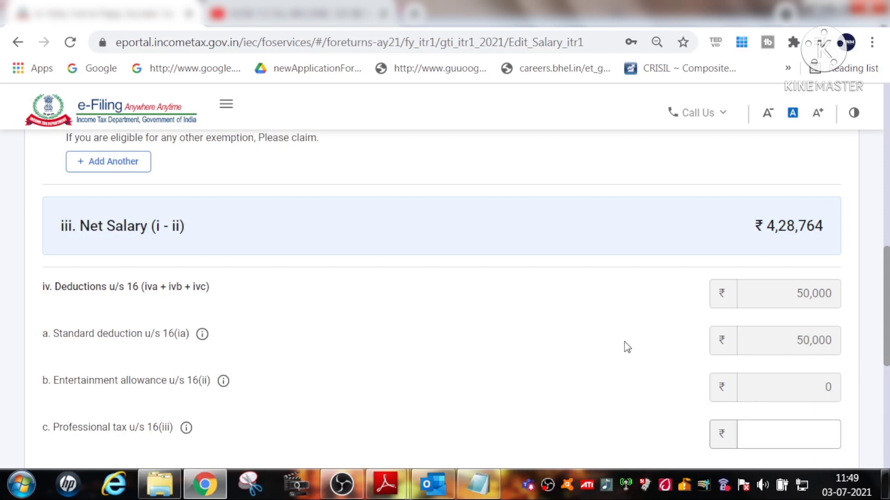
pyautogui.moveTo(770, 337); pyautogui.dragTo(849, 343)
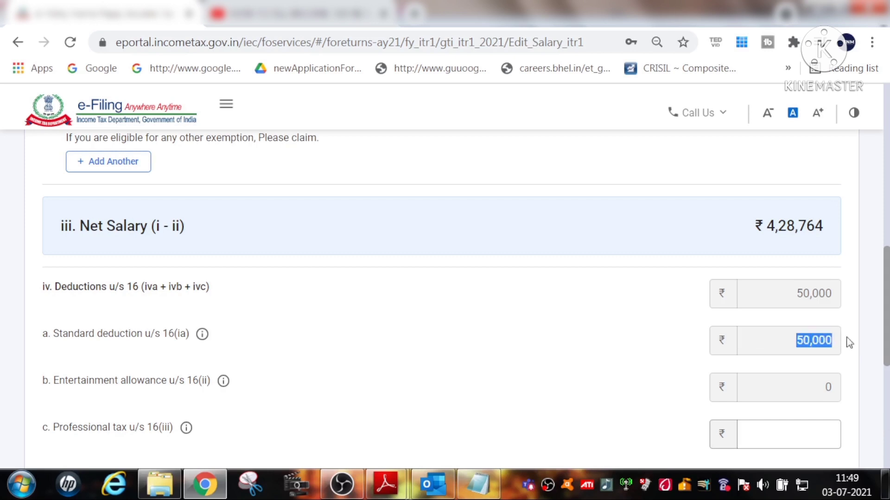
pyautogui.click(772, 343)
pyautogui.scroll(-2, 776, 346)
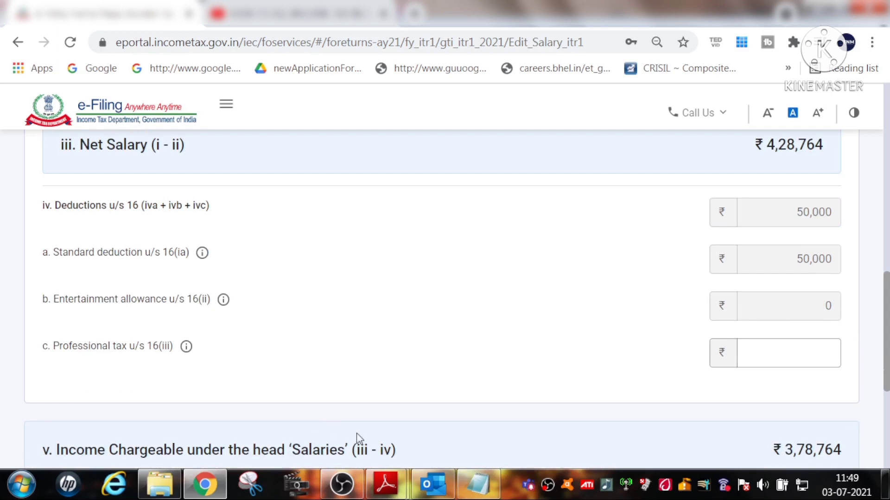
# Switch to the Form 16 PDF in Adobe Reader, check its section 16 deductions and salary income, and return to the salary form
pyautogui.moveTo(387, 489)
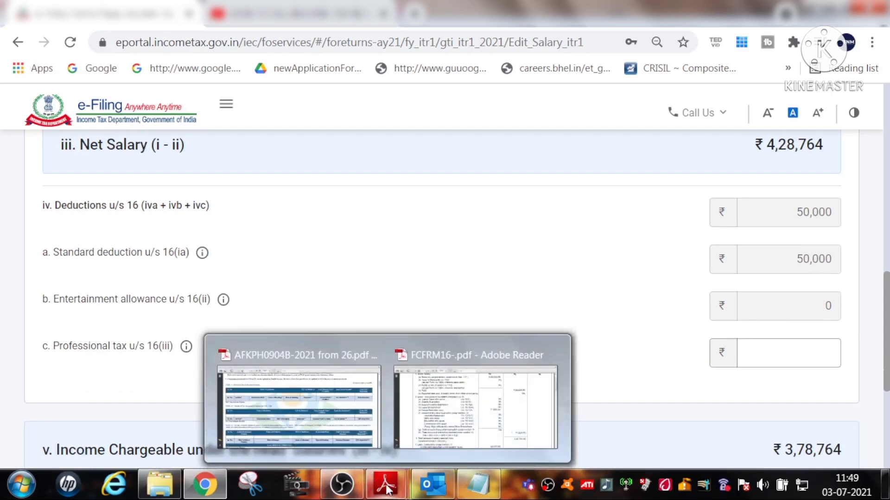
pyautogui.click(446, 433)
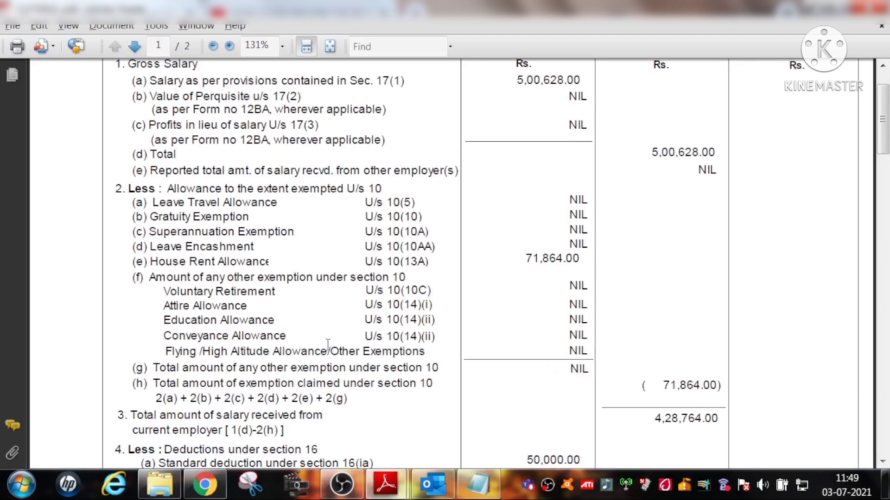
pyautogui.scroll(-3, 323, 348)
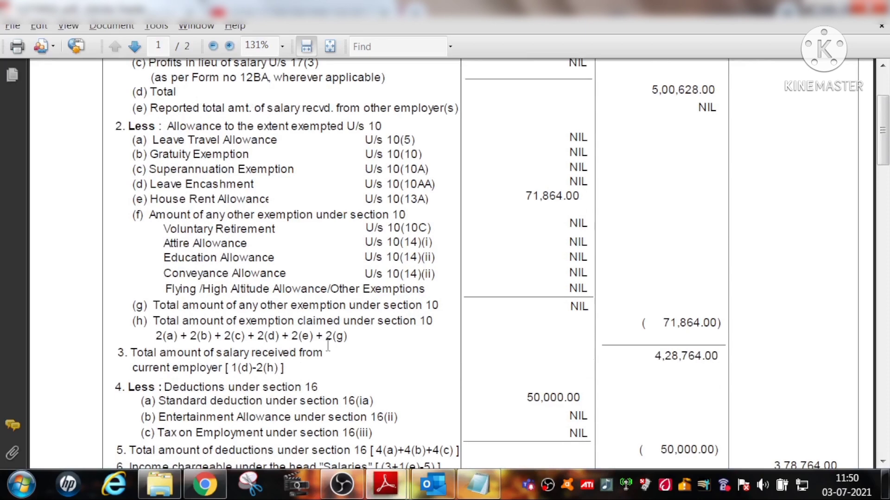
pyautogui.scroll(-3, 328, 345)
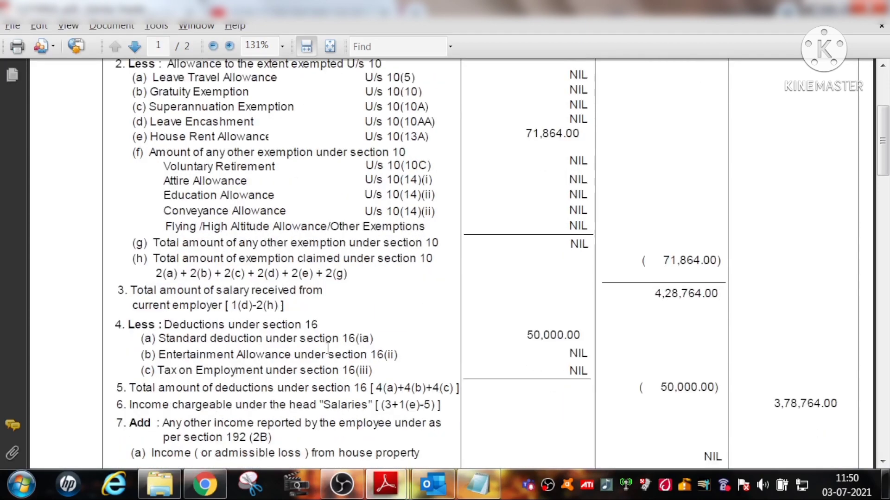
pyautogui.scroll(-3, 328, 352)
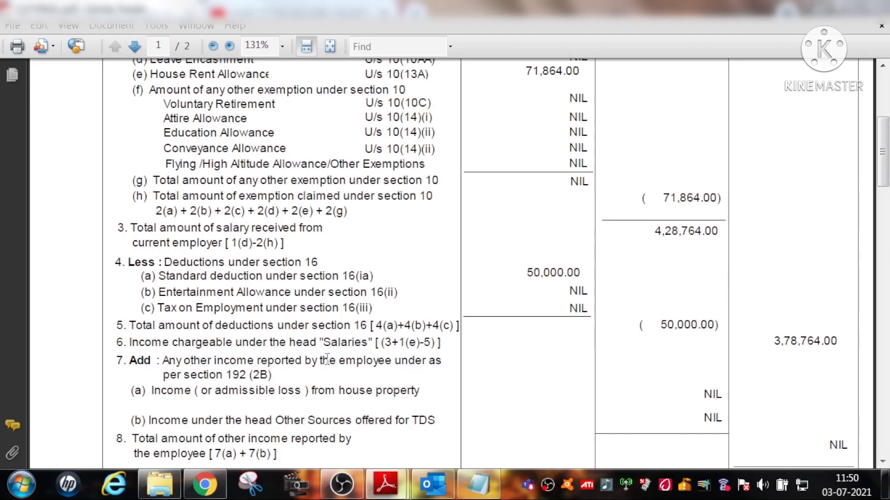
pyautogui.hotkey('alt', 'Tab')
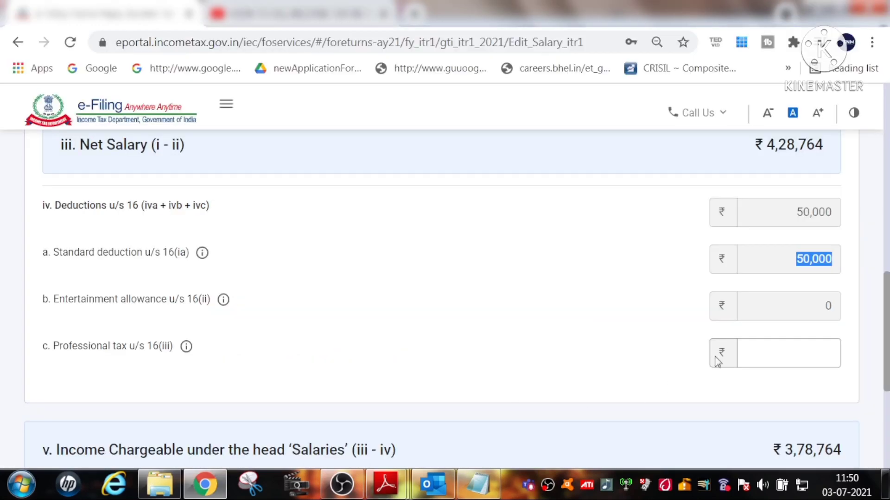
# Recheck the net salary, section 16 deductions and income chargeable under Salaries, and save the Income from Salary details
pyautogui.scroll(-2, 695, 373)
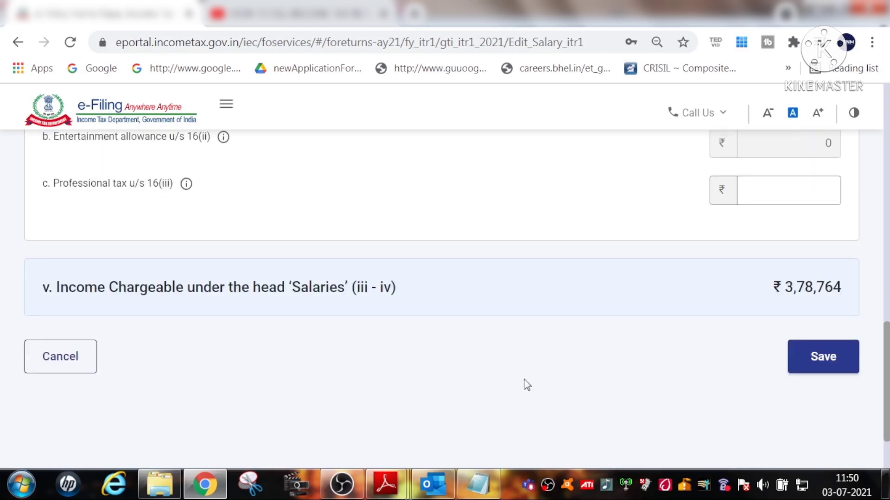
pyautogui.scroll(3, 641, 439)
pyautogui.scroll(4, 641, 438)
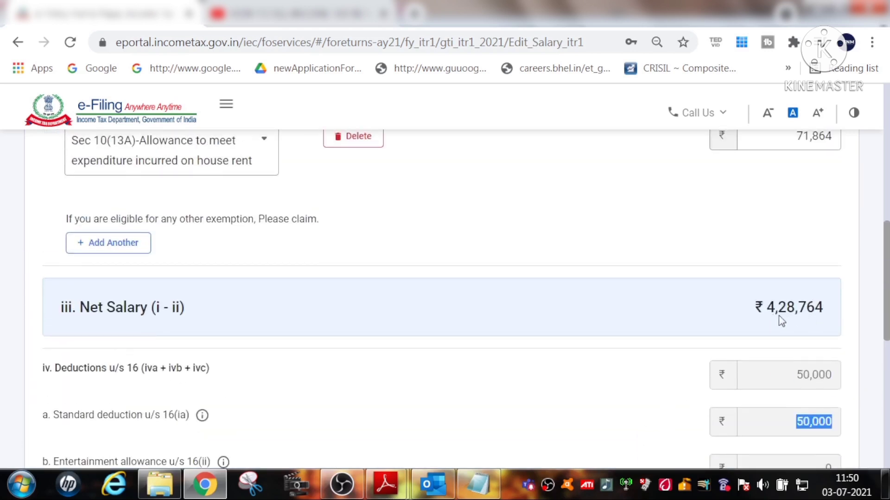
pyautogui.scroll(-2, 806, 353)
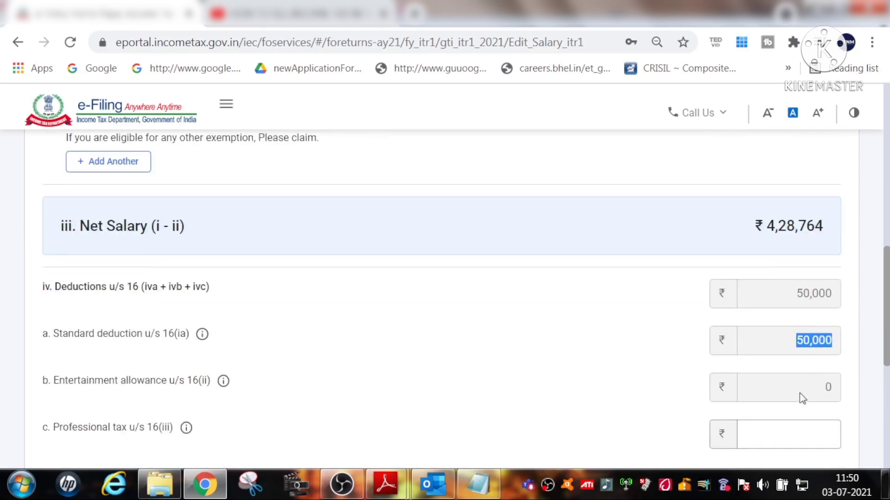
pyautogui.scroll(-4, 800, 393)
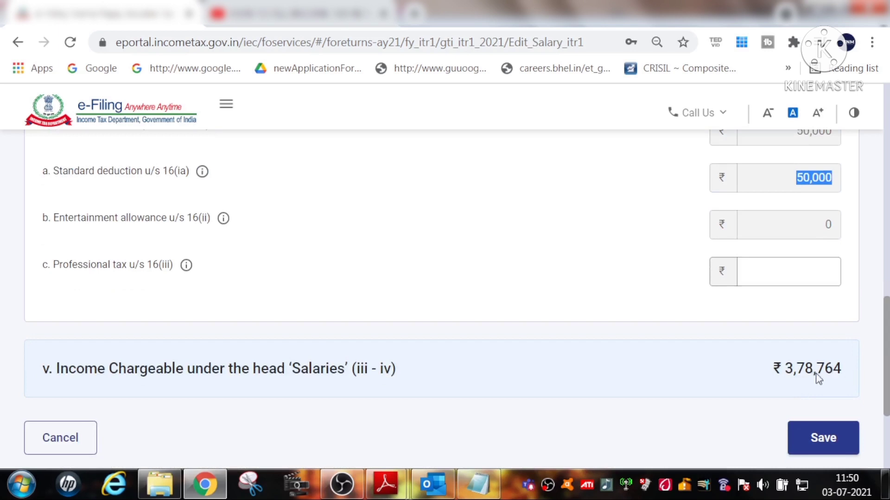
pyautogui.click(838, 441)
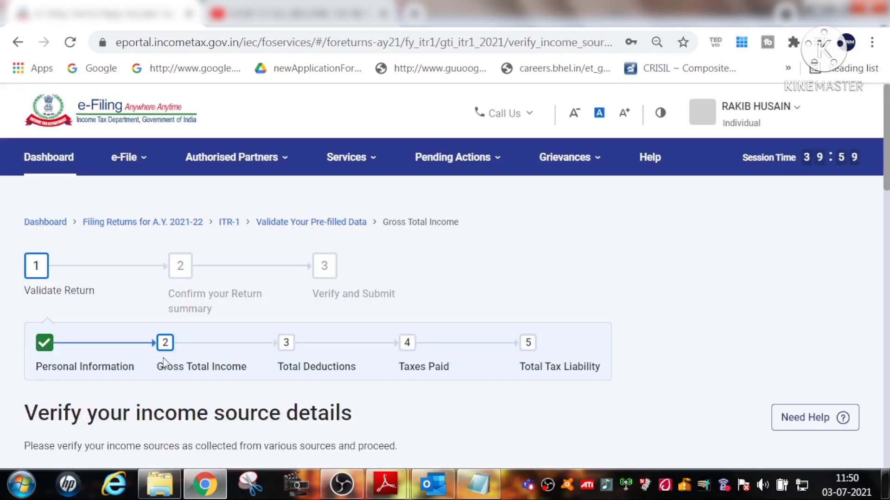
# Review the Income from Salary breakdown on the income source verification page
pyautogui.scroll(-5, 427, 380)
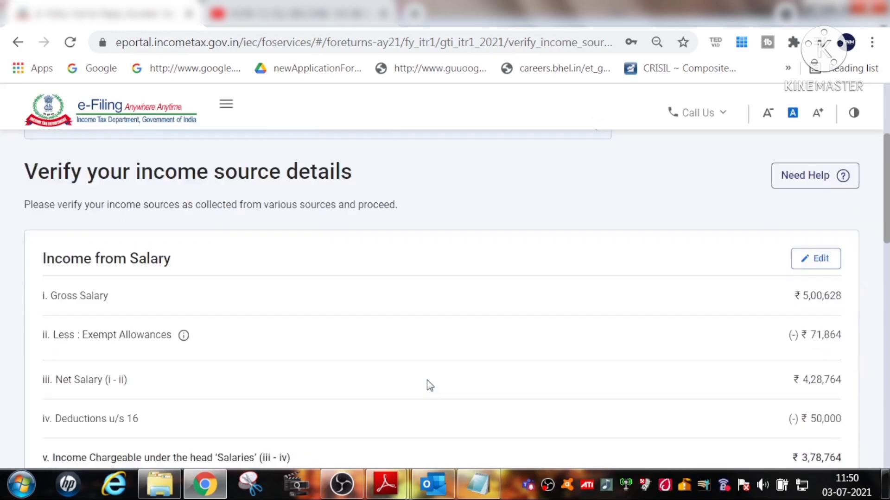
pyautogui.scroll(-2, 427, 381)
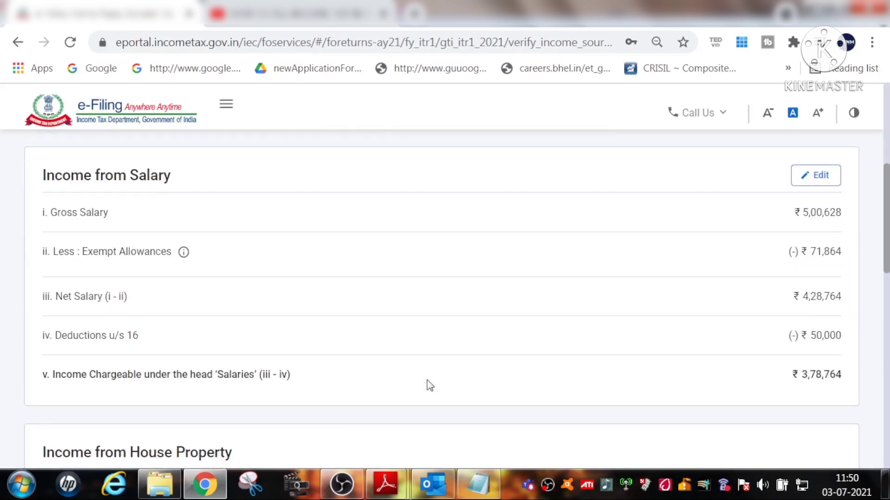
pyautogui.scroll(-5, 427, 386)
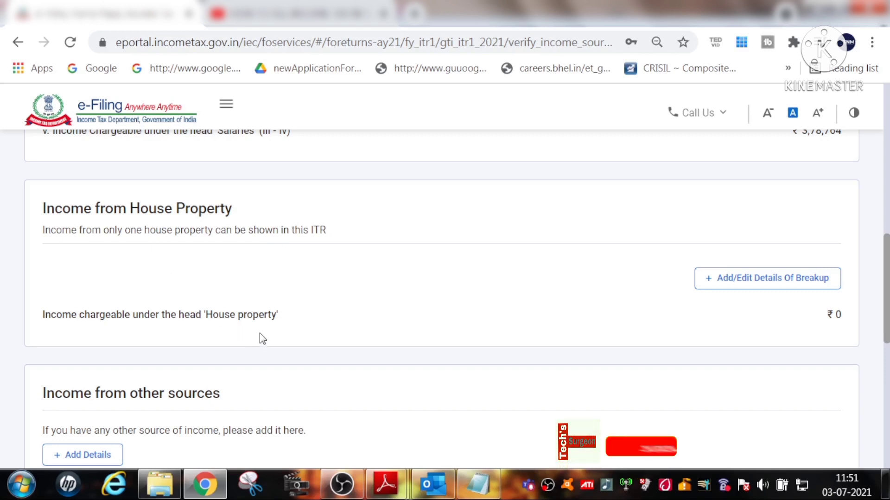
# Open the breakup details for Income from House Property and set the type of house property to Let Out
pyautogui.click(736, 281)
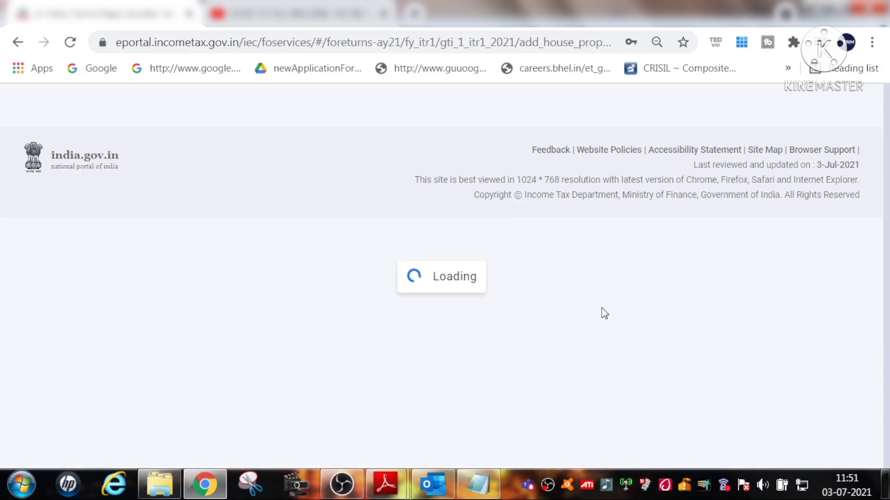
pyautogui.scroll(-1, 340, 378)
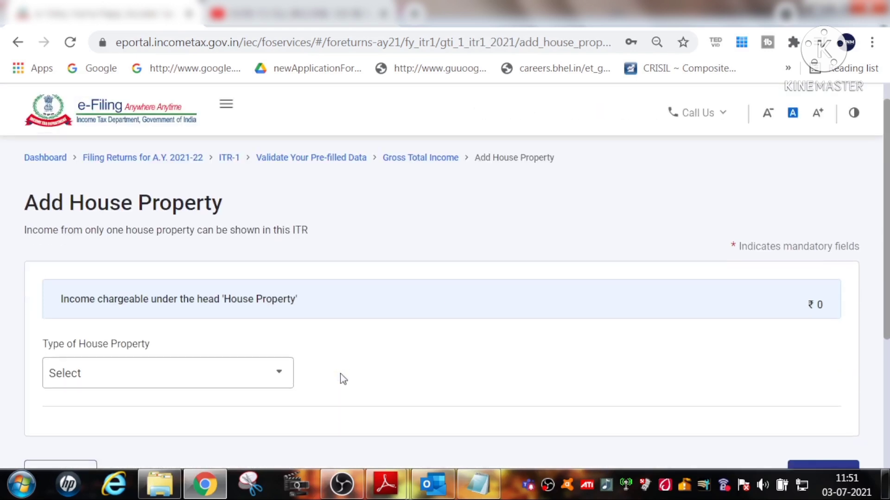
pyautogui.click(168, 384)
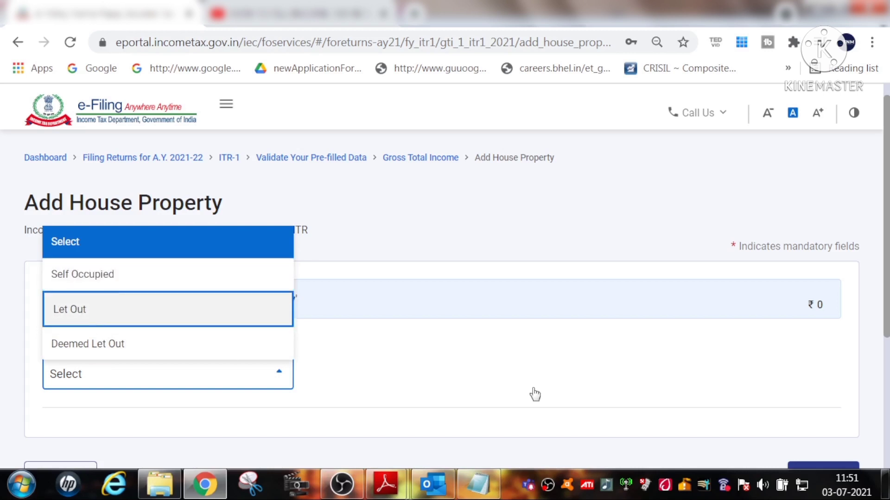
pyautogui.press('Return')
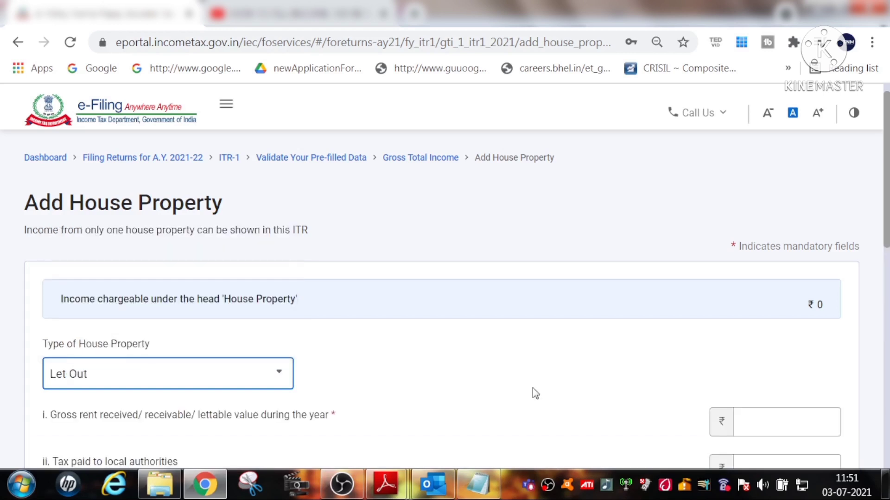
# Review the rent, local tax, borrowed capital interest and arrears fields for the let-out property, and cancel adding the house property
pyautogui.scroll(-3, 533, 378)
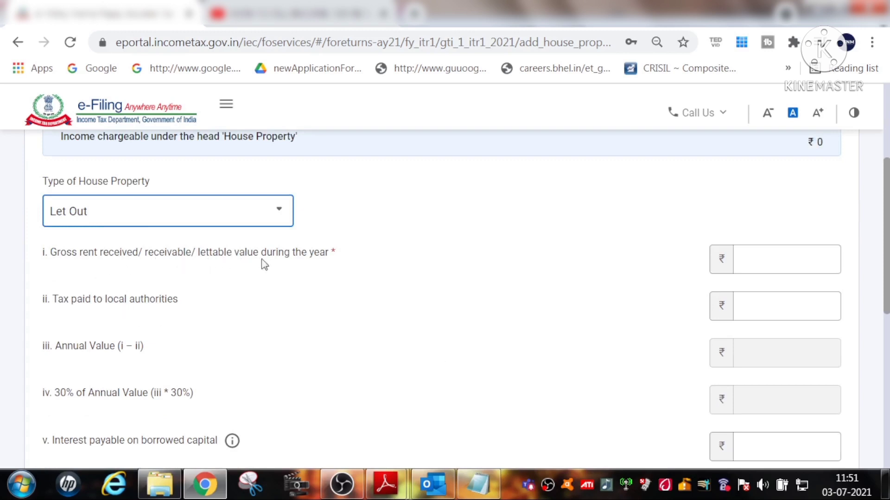
pyautogui.click(797, 263)
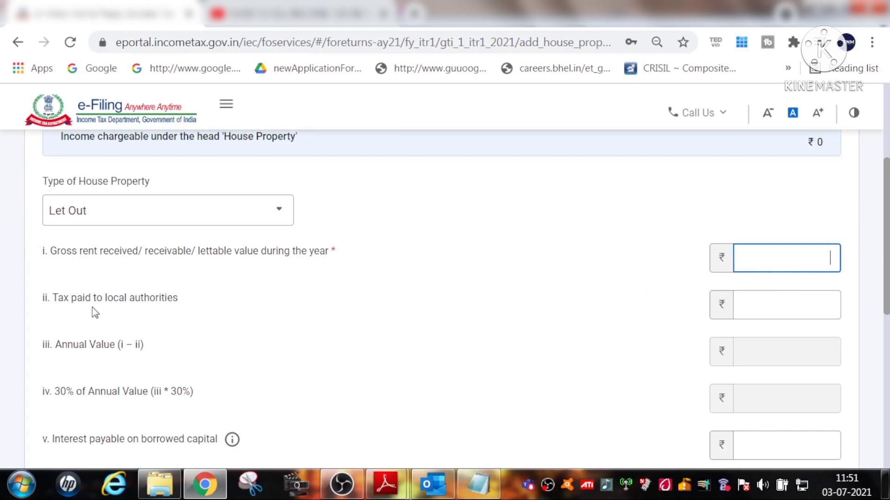
pyautogui.click(793, 305)
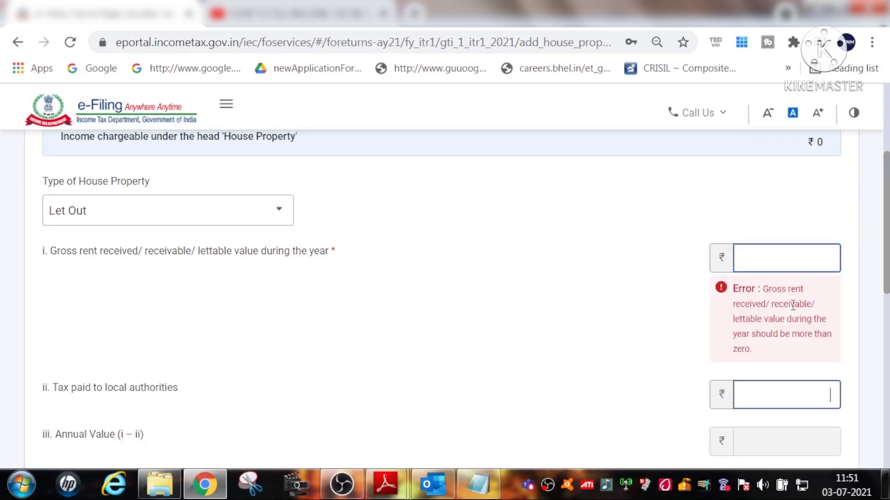
pyautogui.scroll(-2, 449, 375)
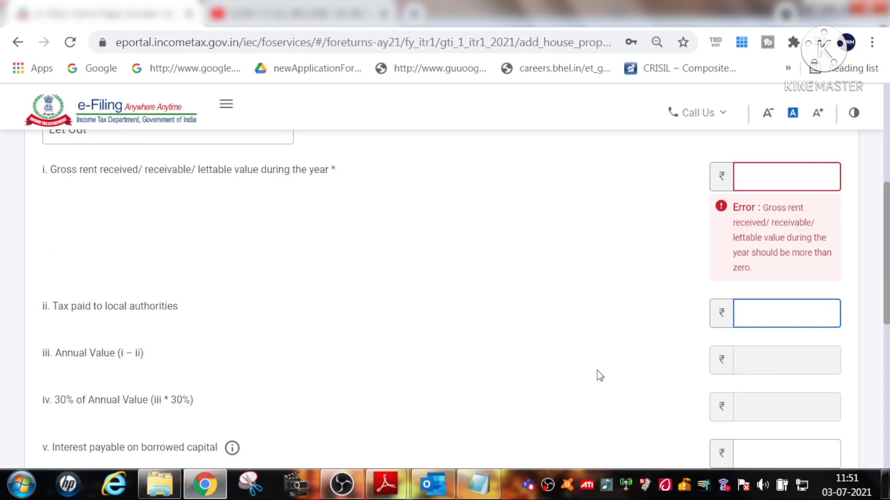
pyautogui.scroll(-1, 241, 374)
pyautogui.scroll(-2, 241, 373)
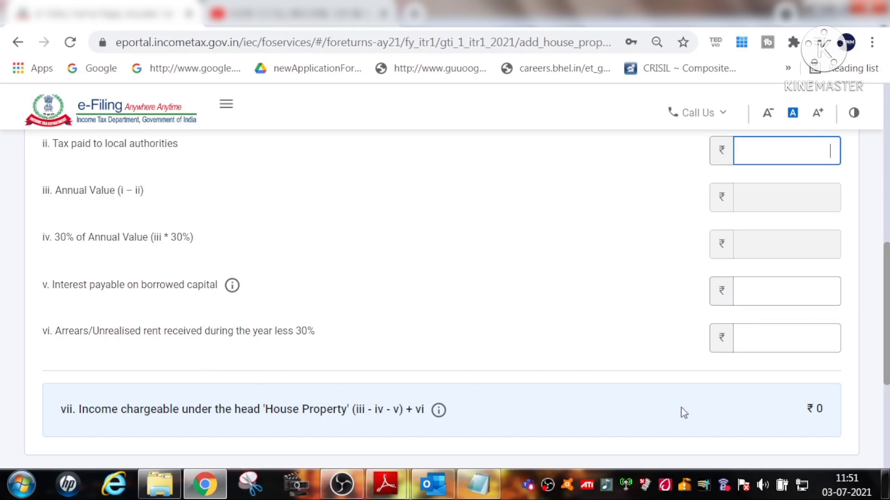
pyautogui.scroll(10, 564, 385)
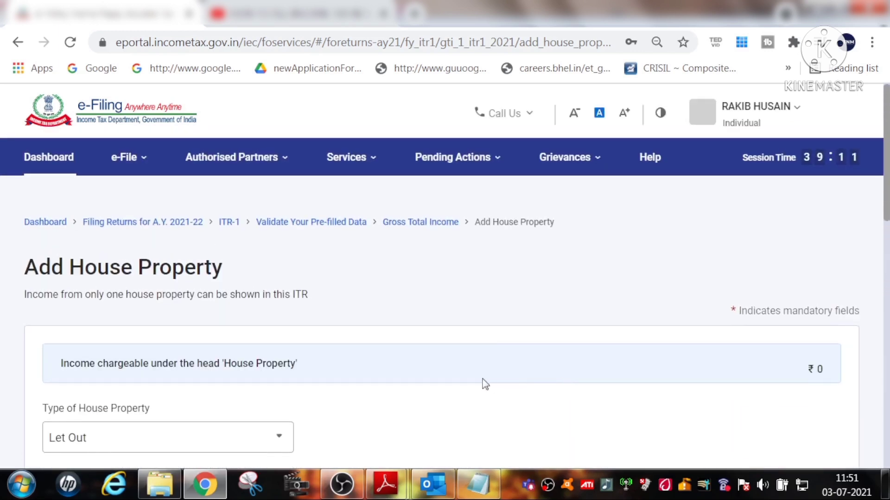
pyautogui.scroll(-10, 466, 384)
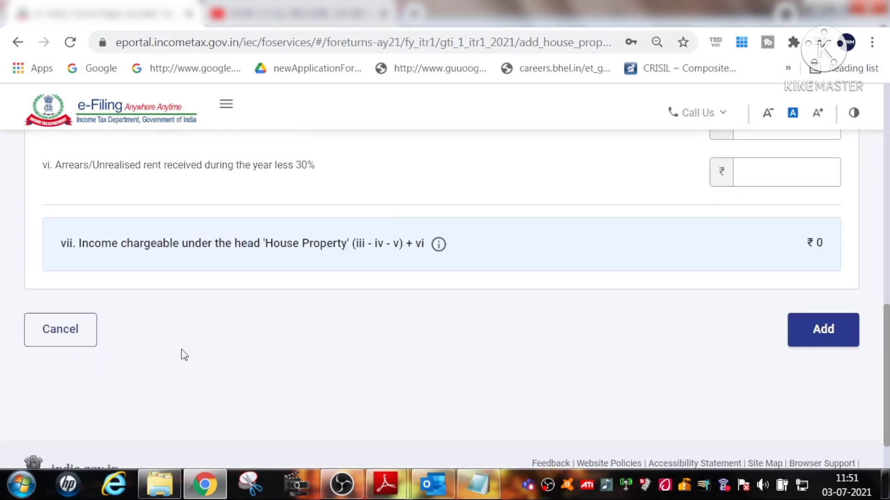
pyautogui.click(52, 338)
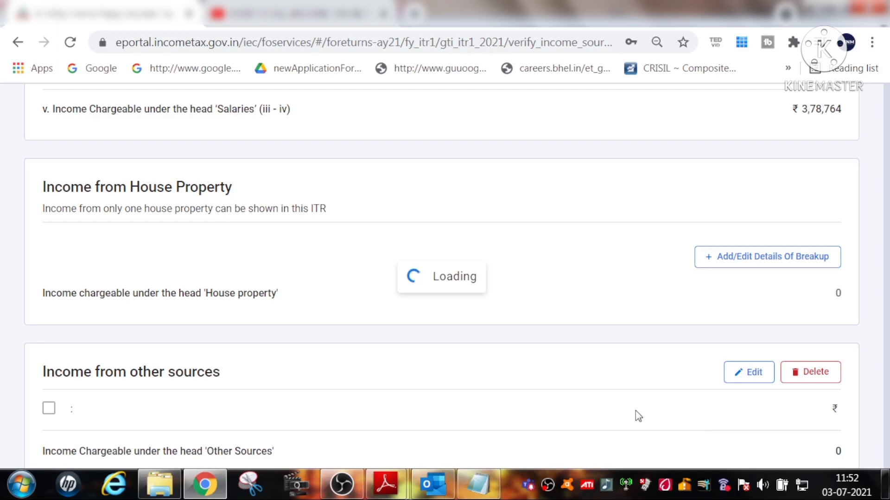
# Confirm the income source details in Gross Total Income and go to the Total Deductions section in the Return Summary
pyautogui.scroll(-10, 637, 415)
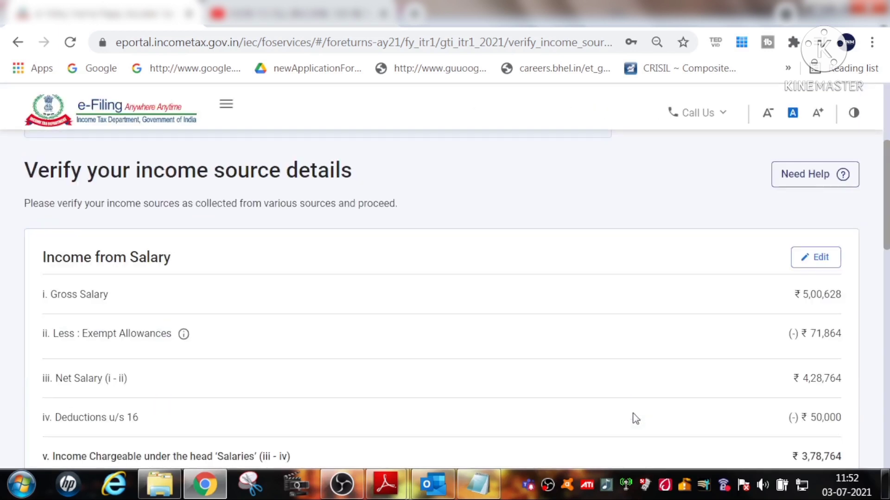
pyautogui.scroll(-9, 634, 417)
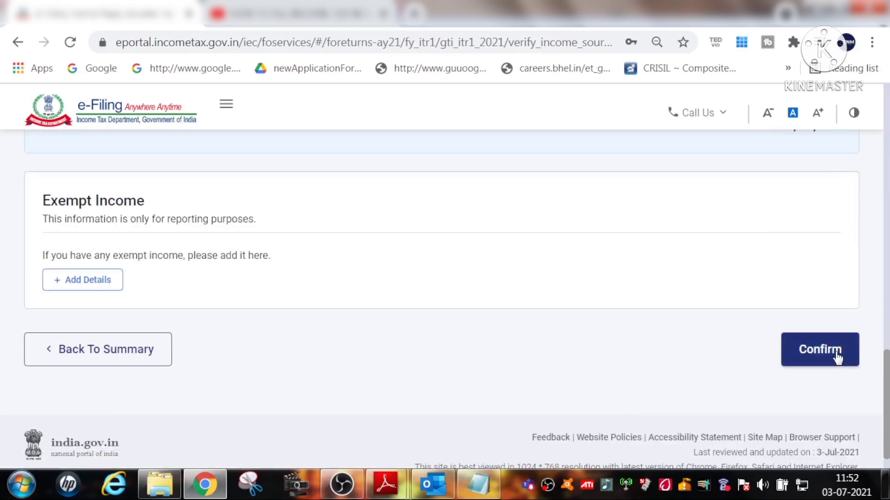
pyautogui.scroll(1, 468, 394)
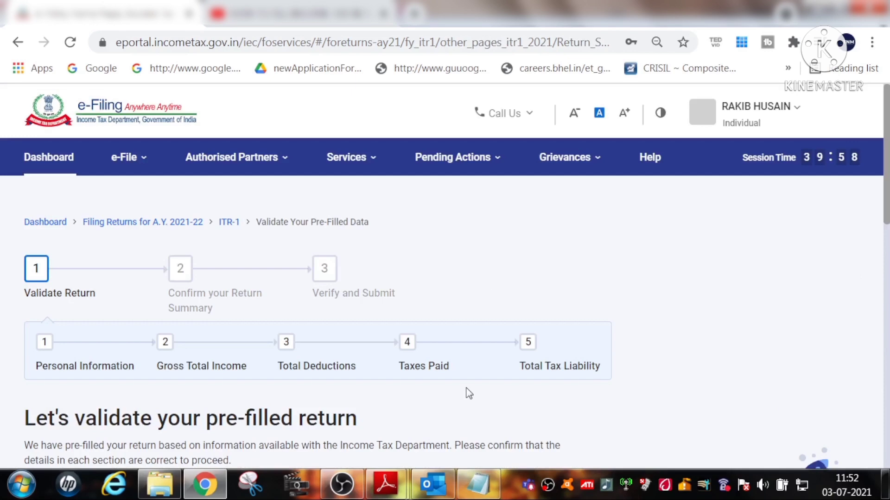
pyautogui.scroll(-6, 468, 394)
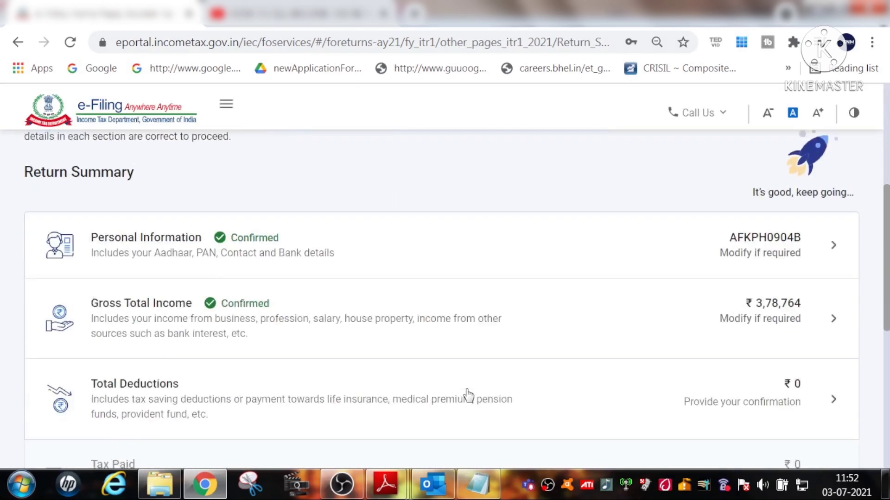
# Open the Total Deductions section and answer No to claiming a deduction for donation paid
pyautogui.click(468, 395)
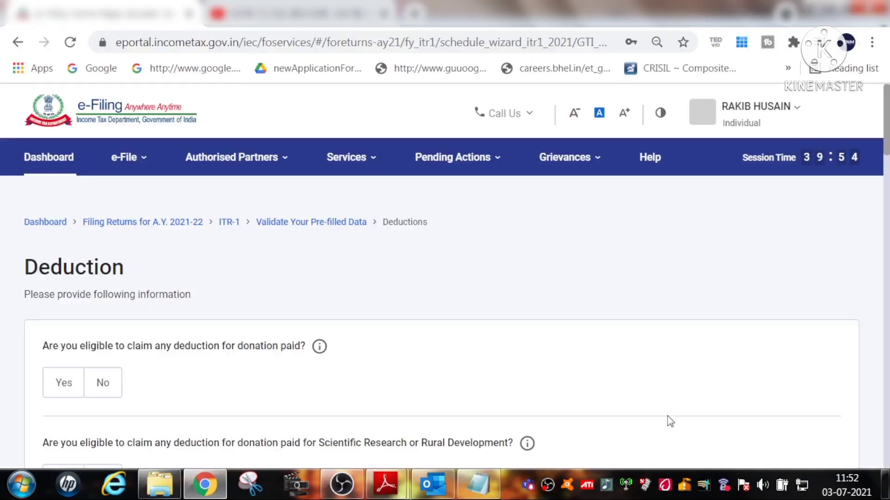
pyautogui.scroll(-2, 667, 416)
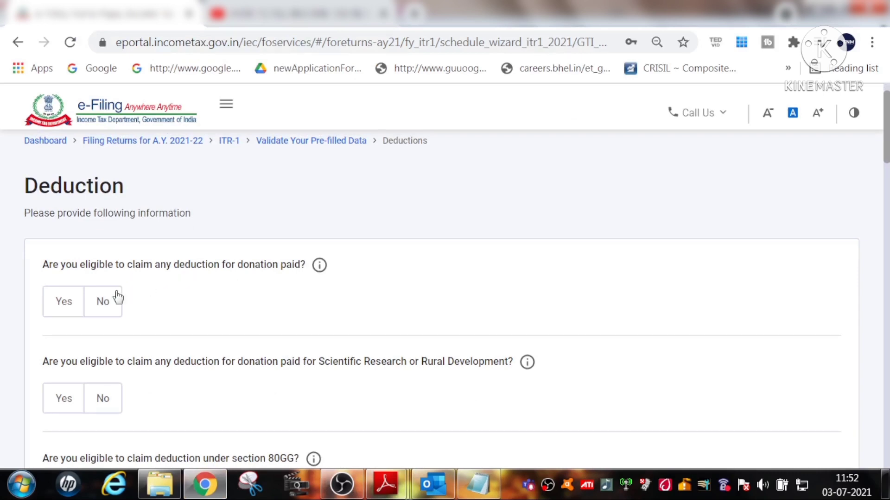
pyautogui.click(65, 306)
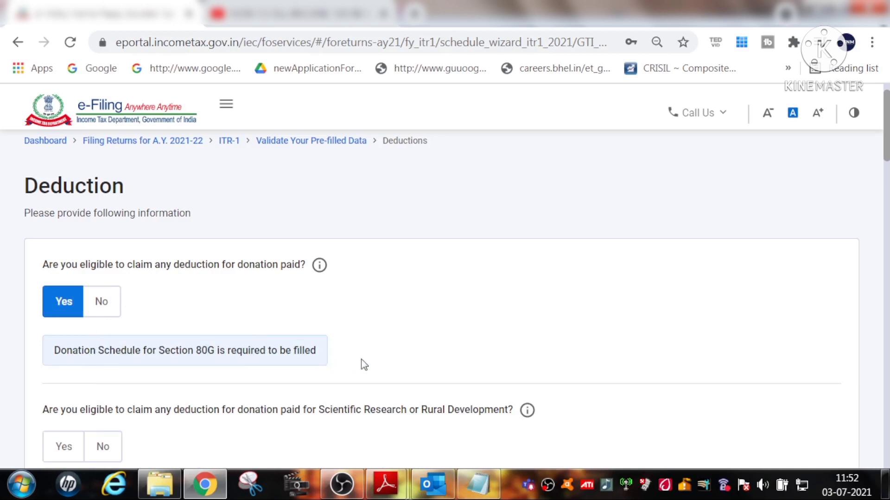
pyautogui.click(111, 308)
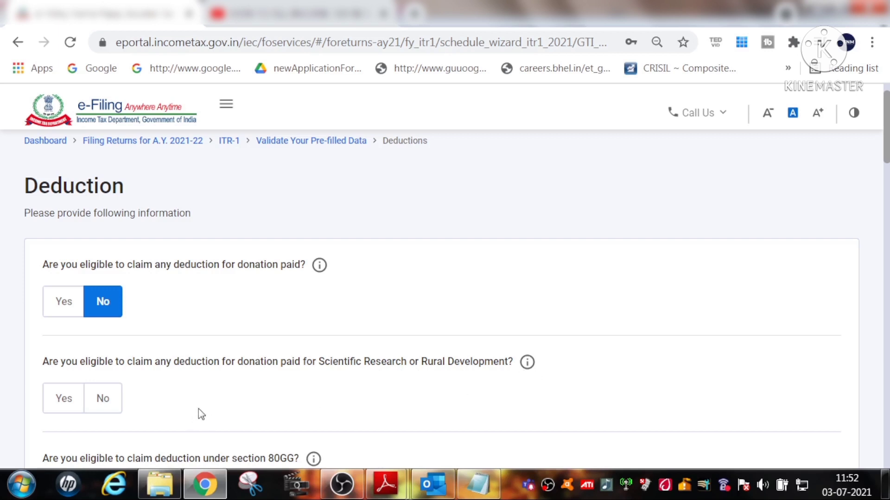
# Answer No to the deduction for donation paid for Scientific Research or Rural Development
pyautogui.click(61, 401)
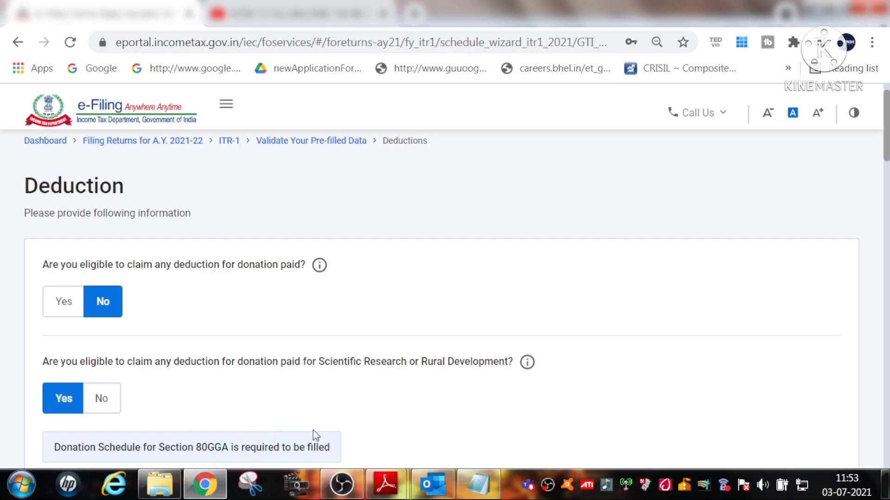
pyautogui.scroll(-2, 363, 442)
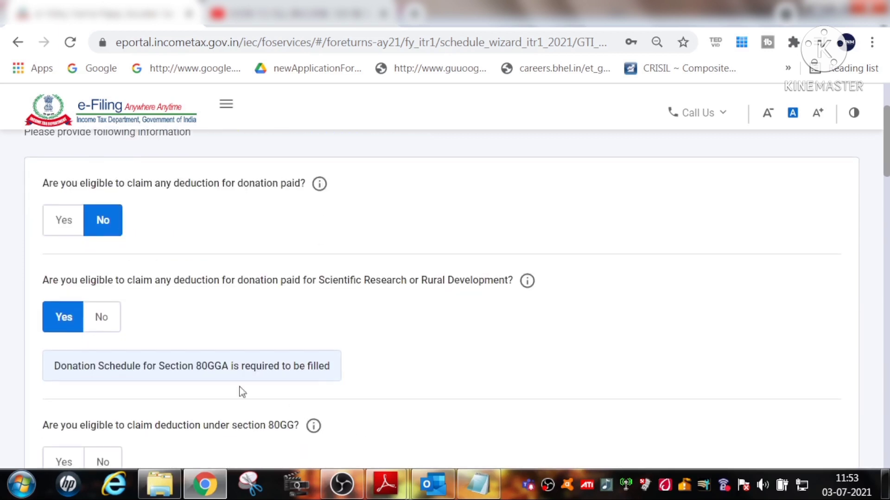
pyautogui.click(95, 324)
# Check the explanation for the section 80GG deduction and answer No to claiming it
pyautogui.scroll(-2, 269, 357)
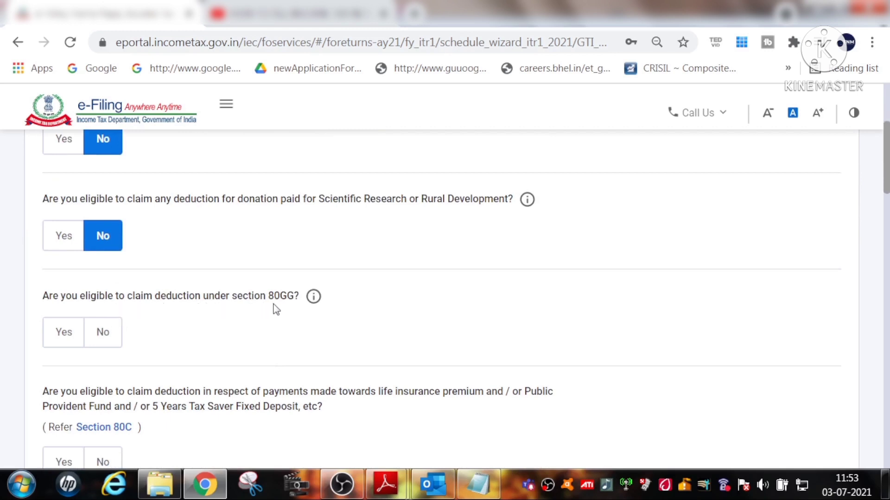
pyautogui.click(59, 337)
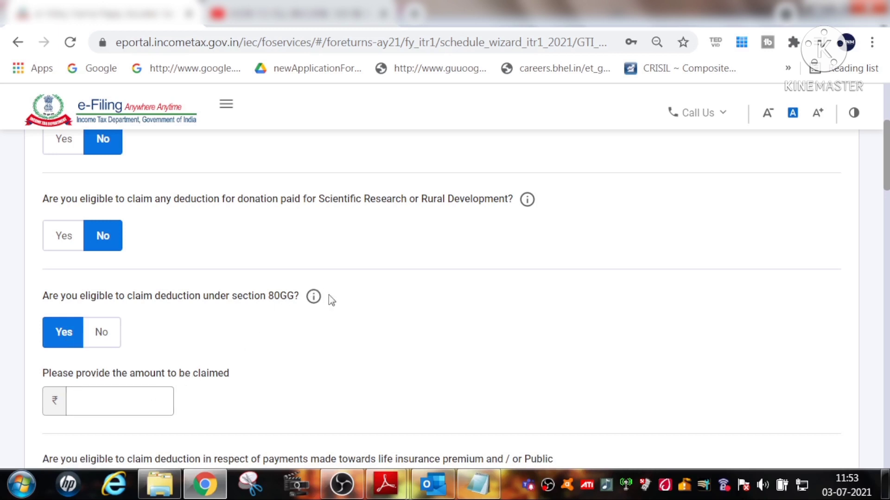
pyautogui.moveTo(312, 304)
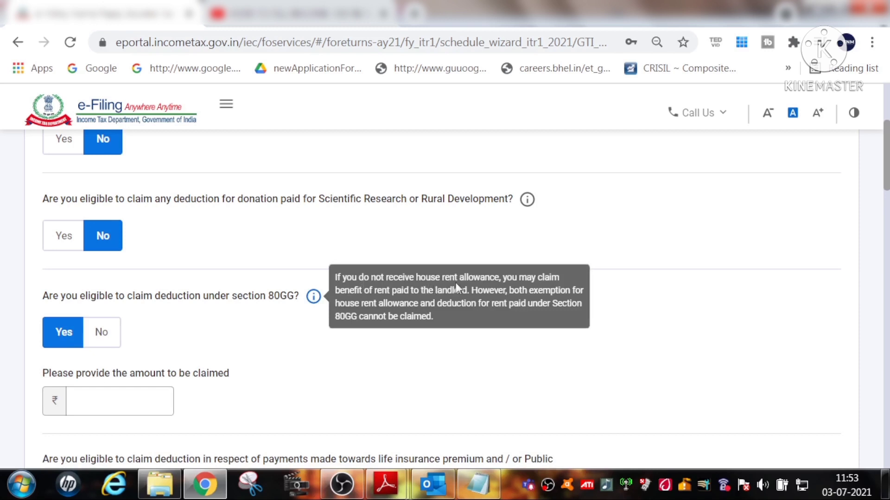
pyautogui.click(101, 332)
# Answer Yes to the Section 80C deduction, look up its amount in the Form 16 PDF in Adobe Reader, and enter 32,563 on the portal
pyautogui.scroll(-3, 243, 397)
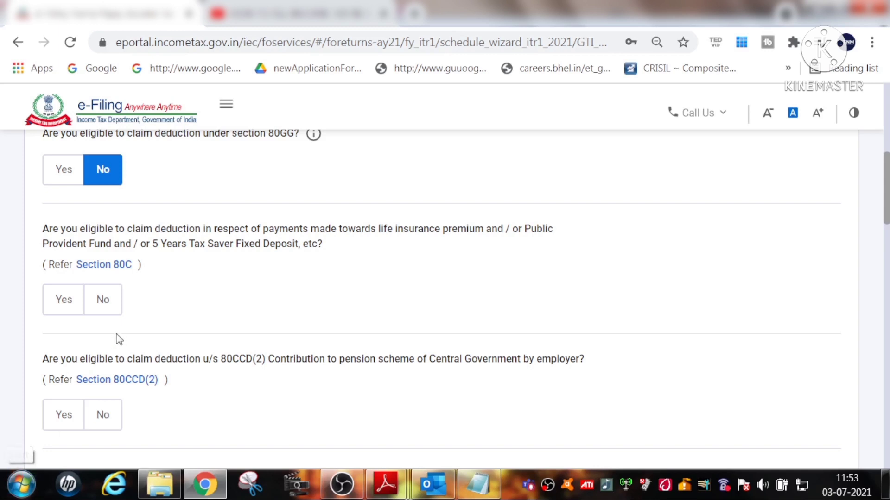
pyautogui.click(59, 307)
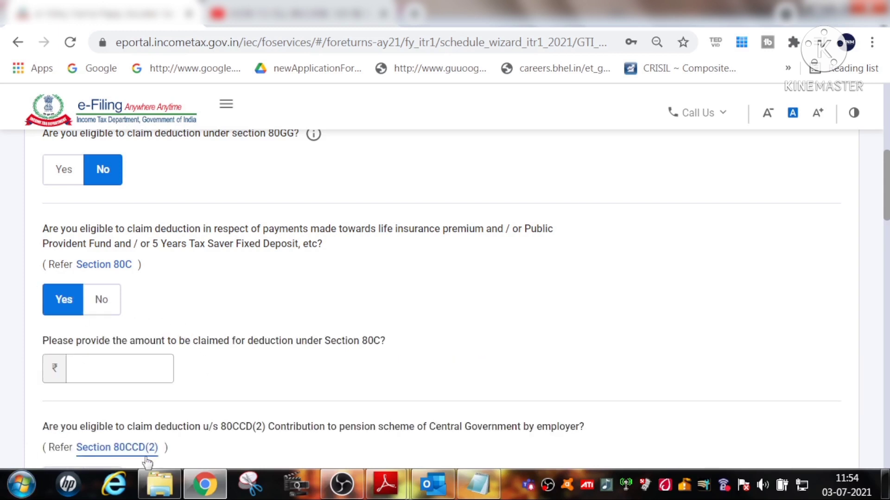
pyautogui.moveTo(395, 482)
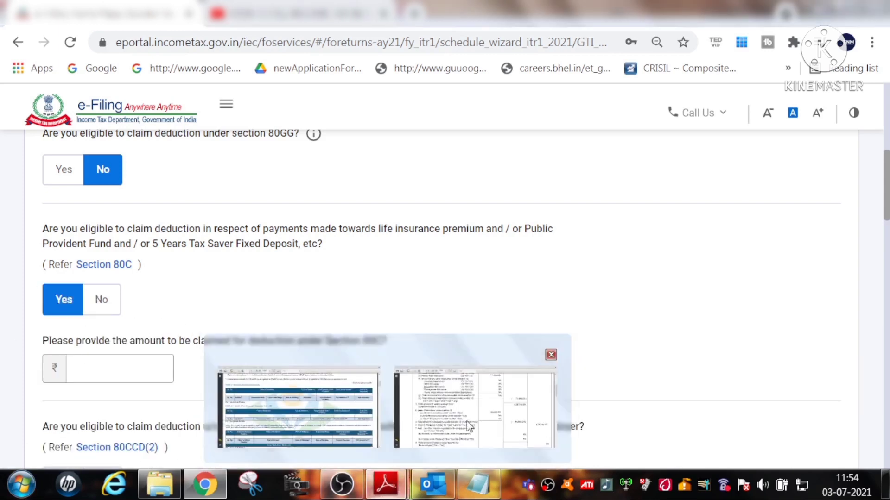
pyautogui.click(469, 426)
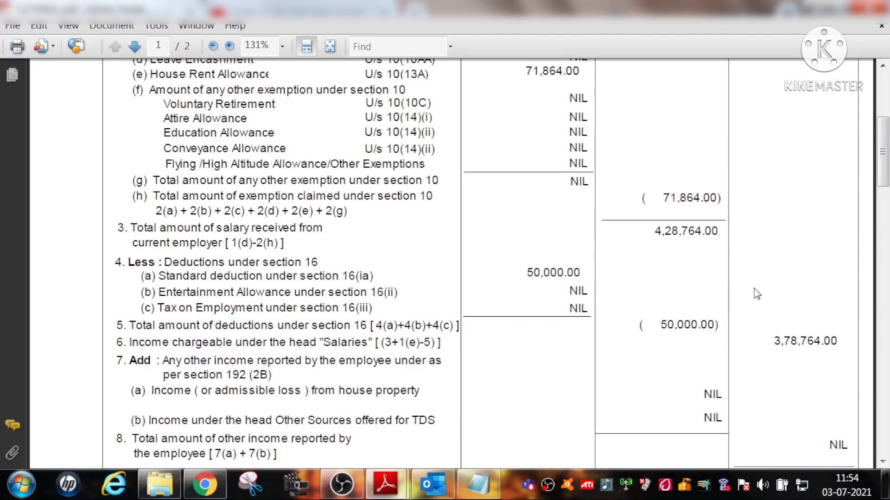
pyautogui.scroll(-3, 637, 366)
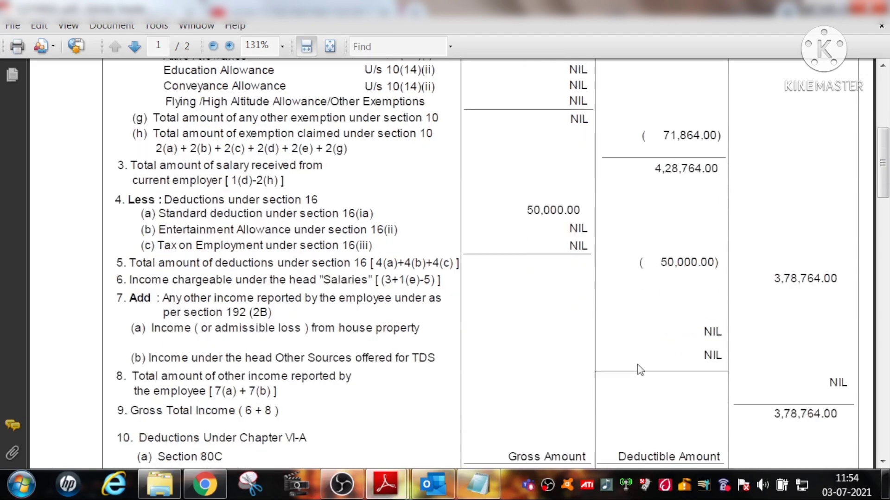
pyautogui.scroll(-7, 635, 371)
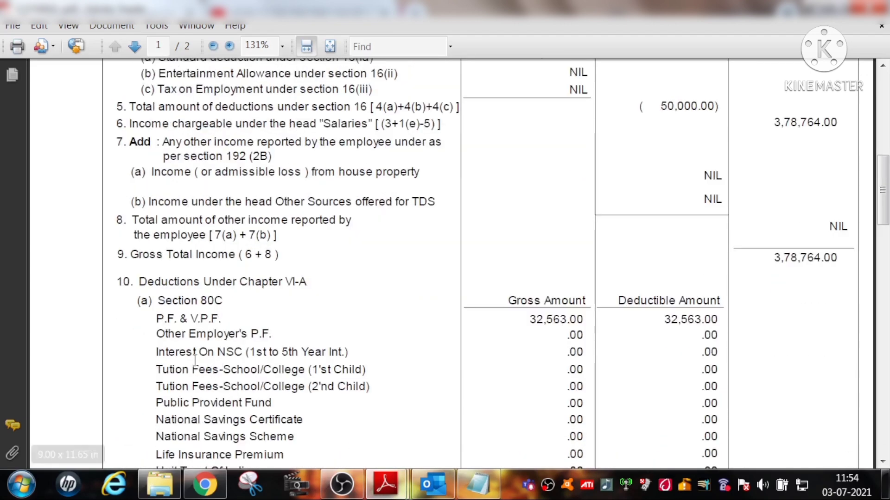
pyautogui.scroll(-4, 354, 409)
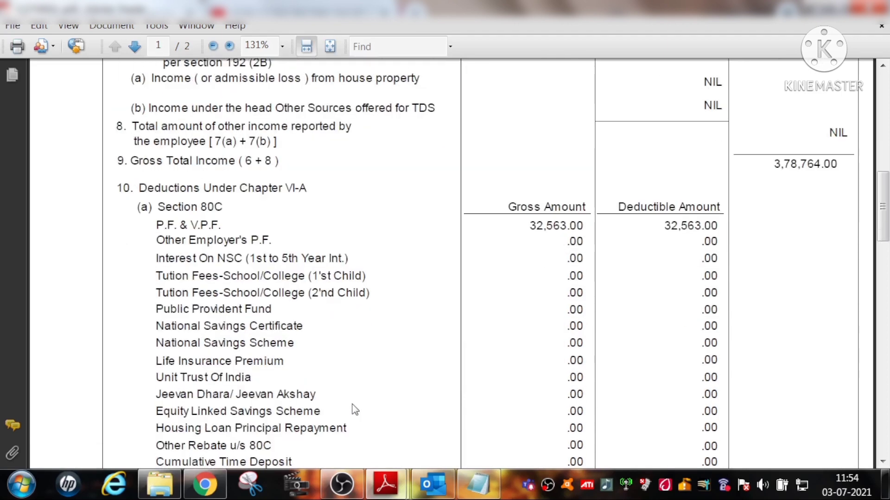
pyautogui.scroll(-5, 352, 408)
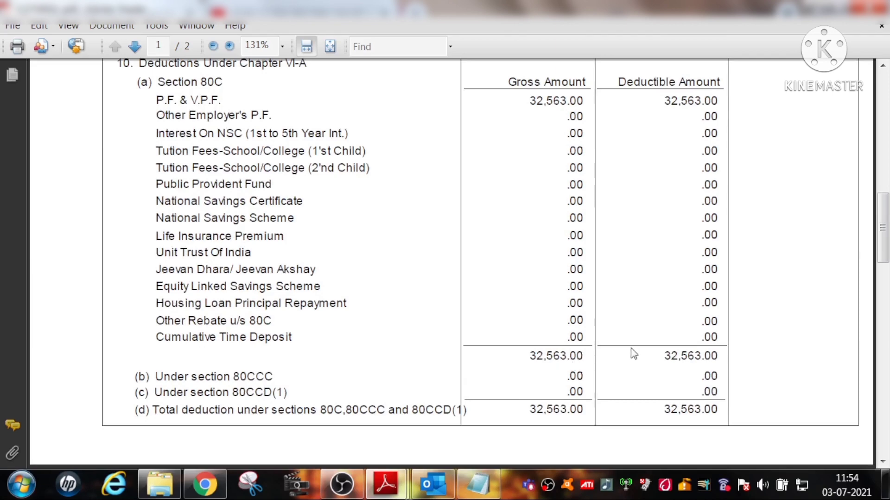
pyautogui.scroll(3, 616, 357)
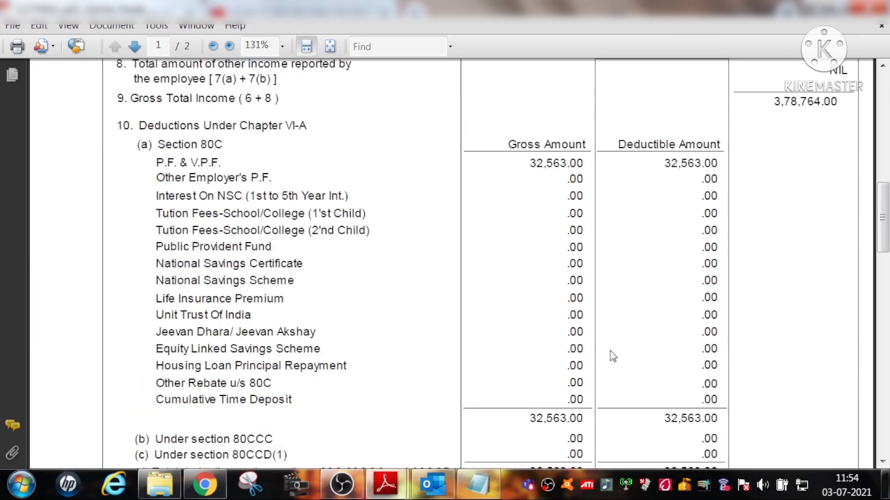
pyautogui.scroll(3, 612, 354)
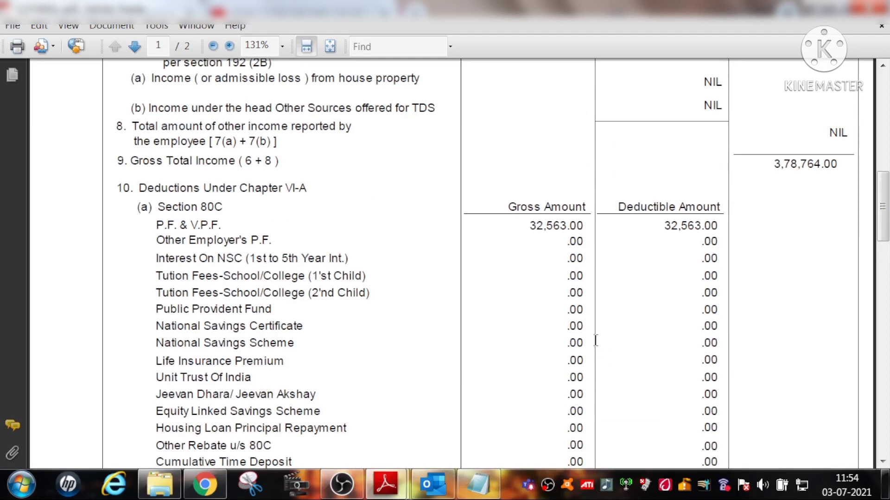
pyautogui.hotkey('alt', 'Tab')
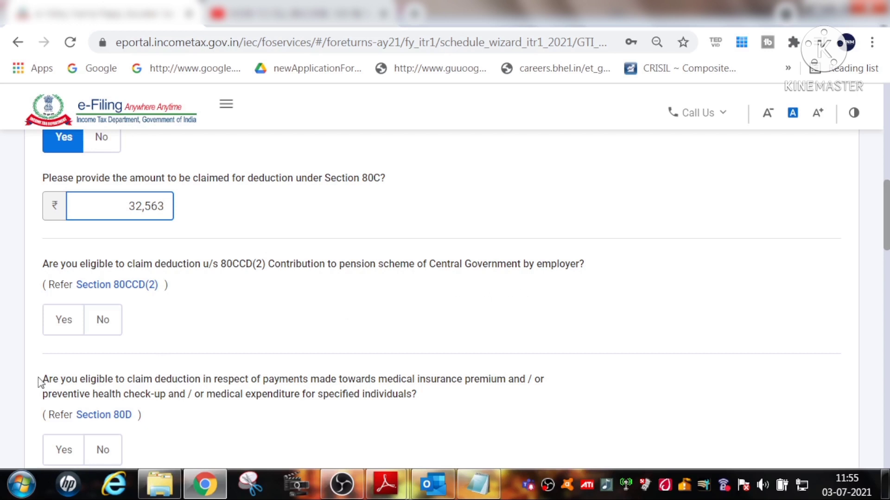
# Answer No to the 80CCD(2) deduction for the employer's contribution to the Central Government pension scheme
pyautogui.click(77, 318)
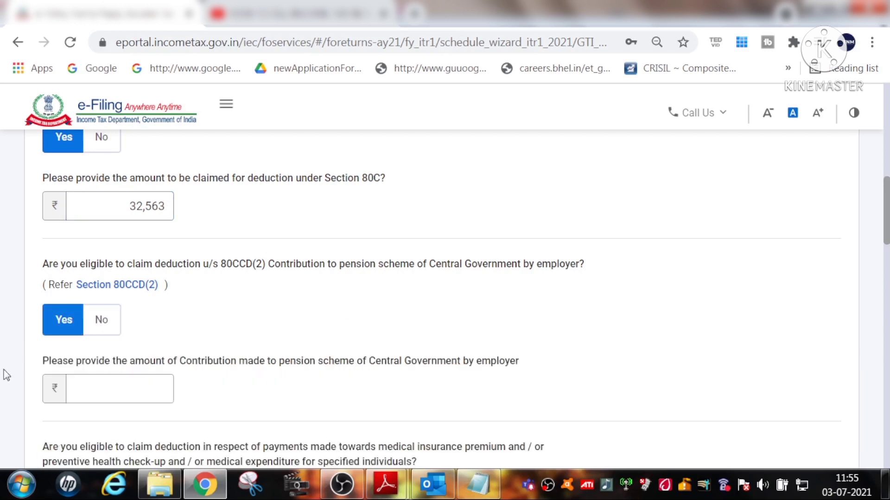
pyautogui.click(69, 384)
pyautogui.click(100, 323)
# Check the section 80D entry in the Form 16 PDF in Adobe Reader and answer No to the medical insurance deduction on the portal
pyautogui.scroll(-2, 182, 349)
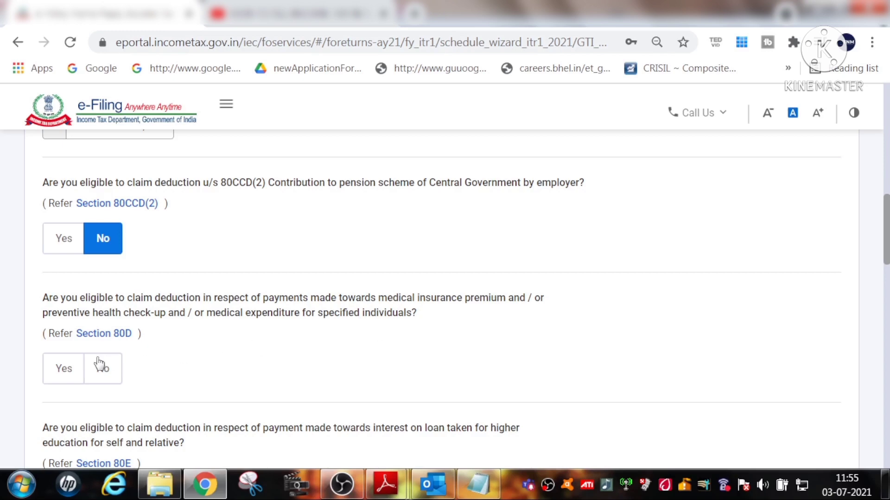
pyautogui.moveTo(456, 487)
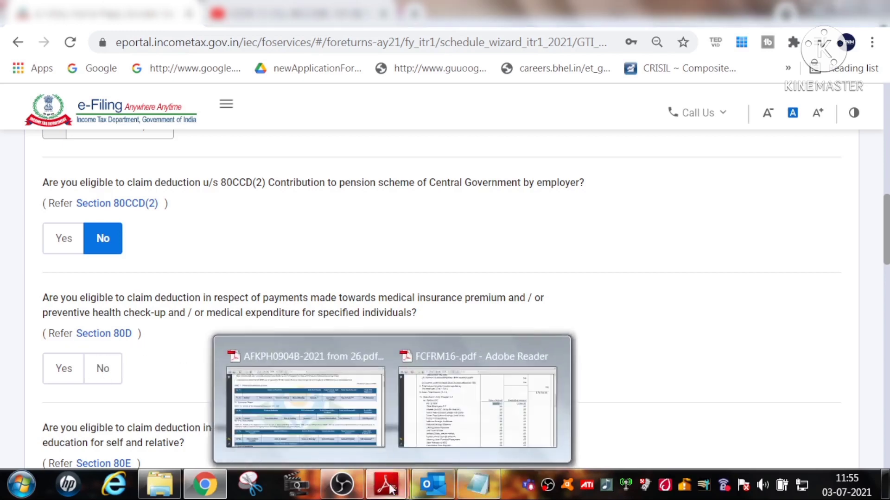
pyautogui.click(512, 440)
pyautogui.scroll(-3, 387, 390)
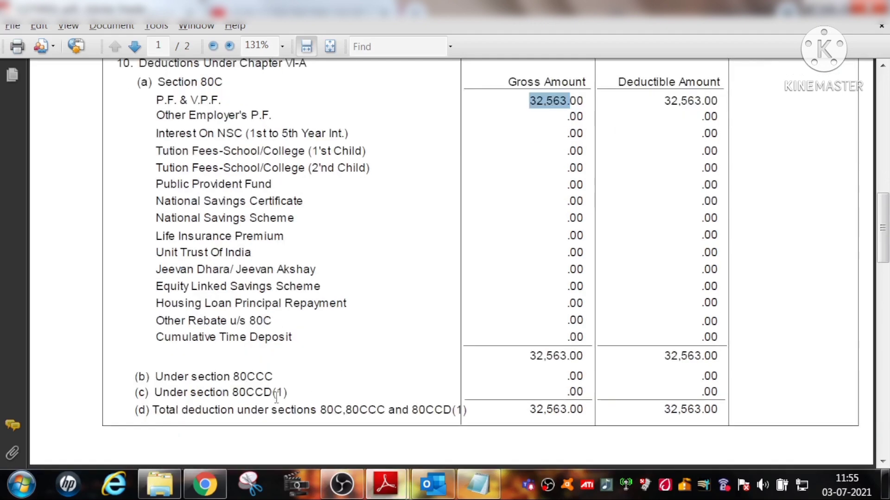
pyautogui.scroll(-6, 278, 396)
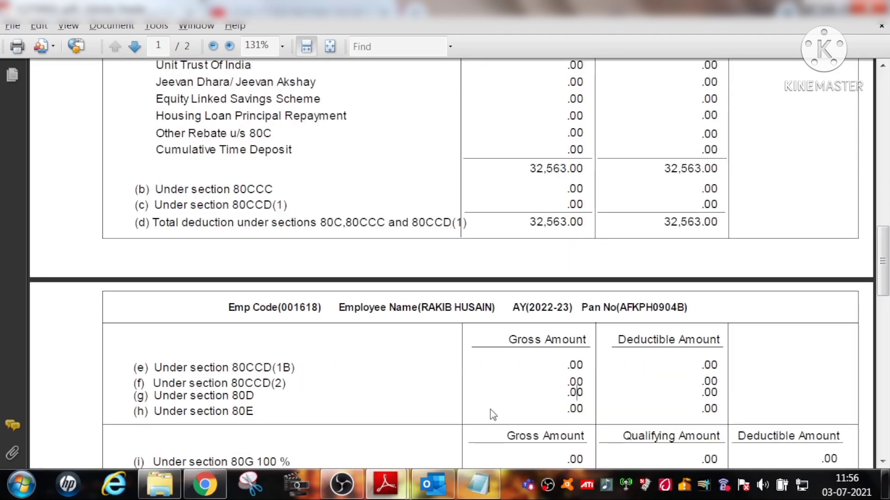
pyautogui.click(217, 490)
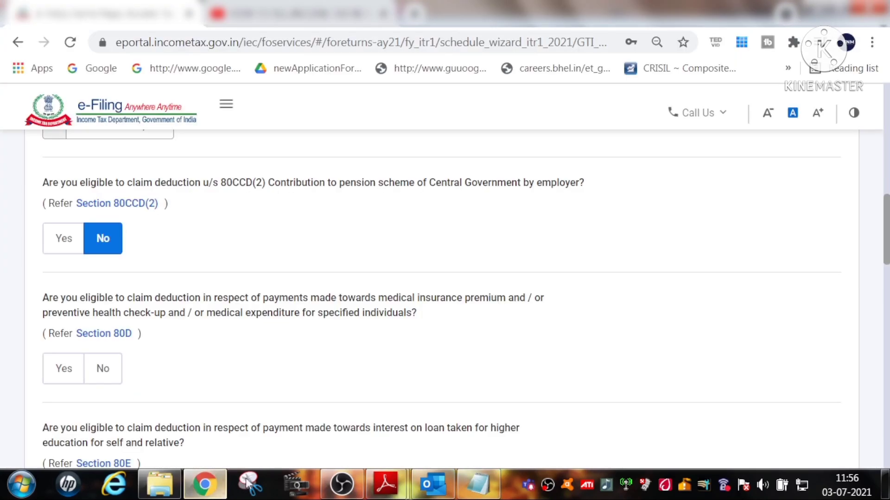
pyautogui.click(103, 368)
# Answer No to the Section 80E deduction for interest on a higher education loan
pyautogui.scroll(-5, 199, 356)
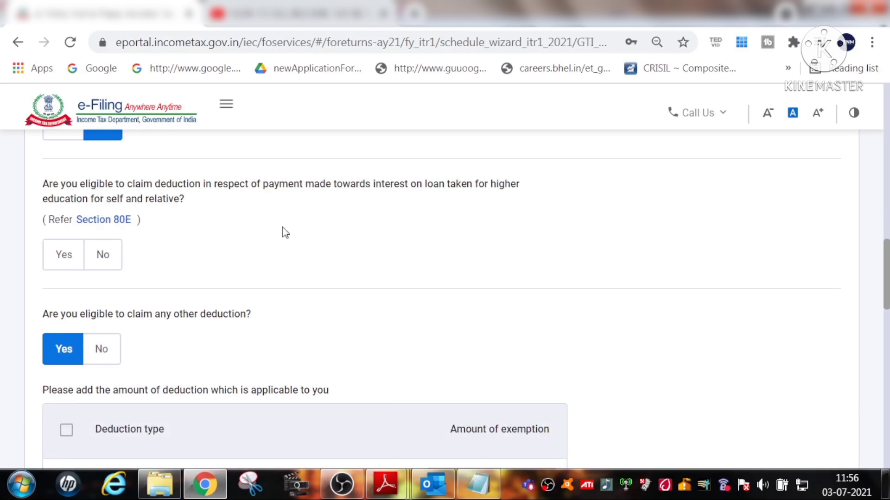
pyautogui.click(70, 259)
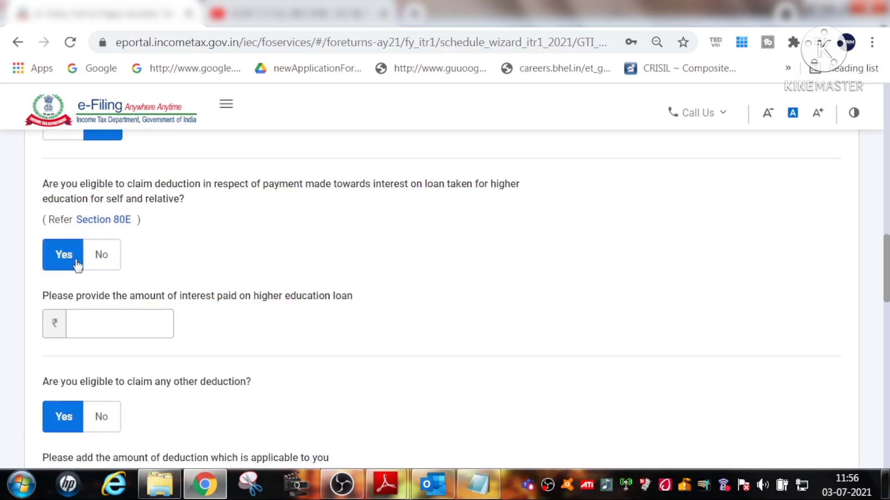
pyautogui.click(98, 265)
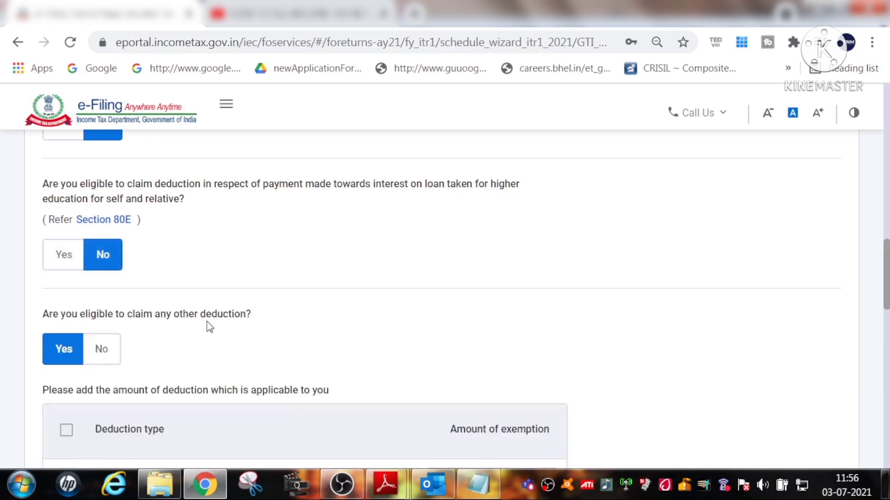
# Check the Form 16 PDF in Adobe Reader for other deductions and answer No to claiming any other deduction on the portal
pyautogui.scroll(-3, 231, 333)
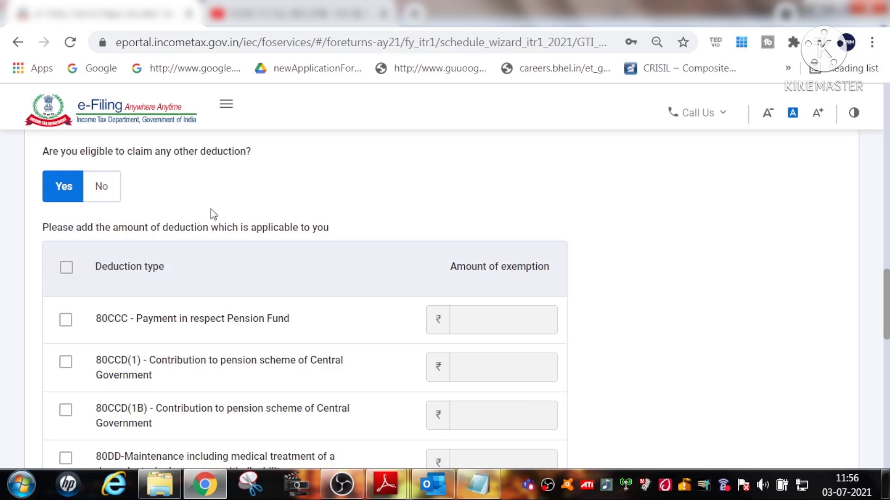
pyautogui.moveTo(380, 476)
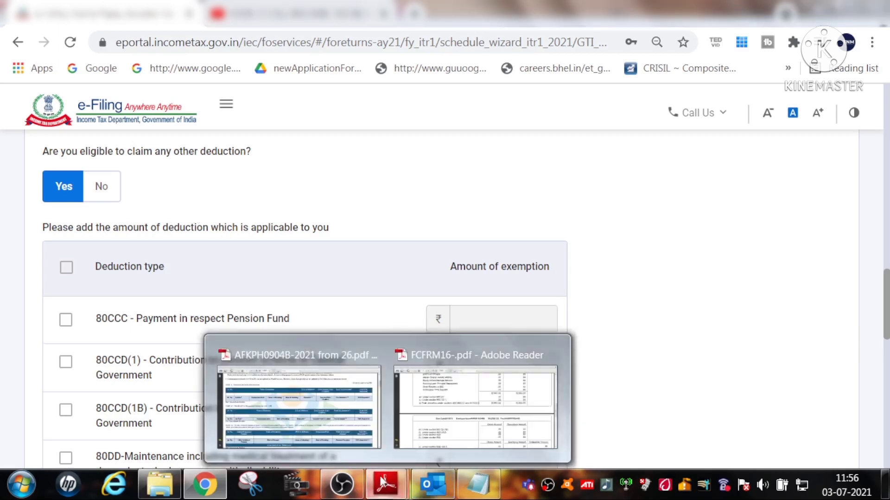
pyautogui.click(452, 403)
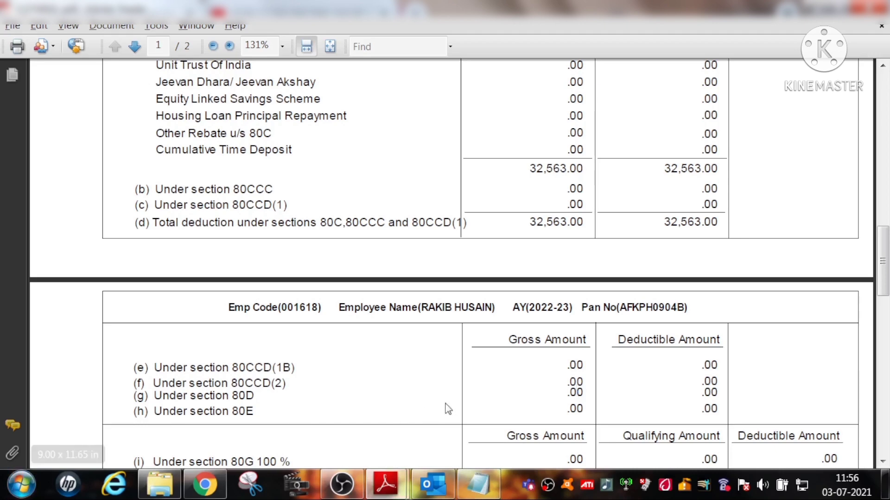
pyautogui.hotkey('alt', 'Tab')
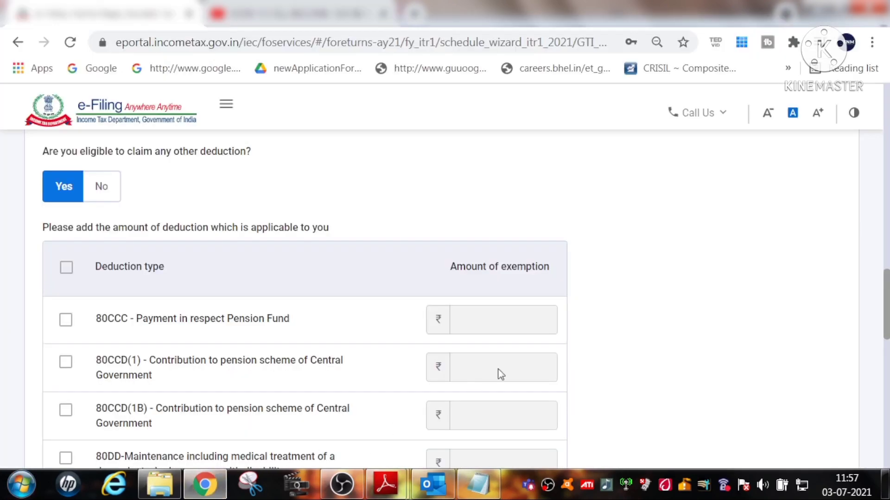
pyautogui.click(114, 191)
pyautogui.scroll(3, 543, 309)
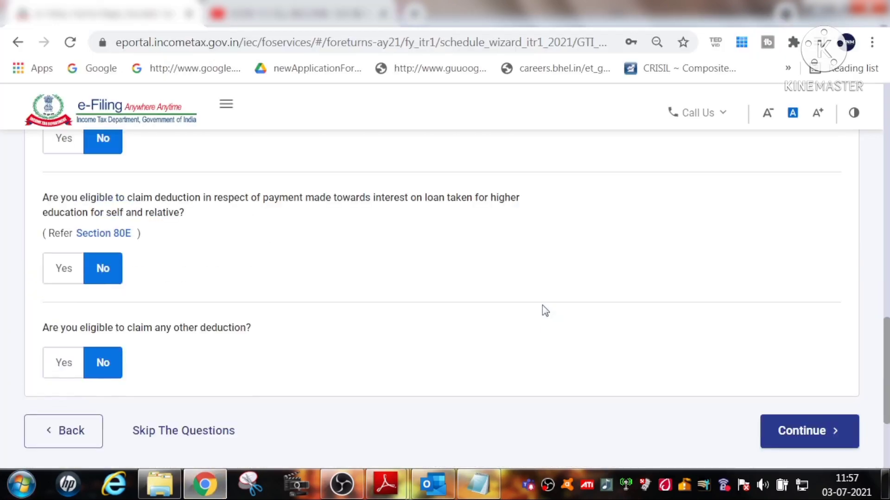
pyautogui.click(65, 363)
pyautogui.scroll(-3, 357, 341)
pyautogui.scroll(-2, 356, 341)
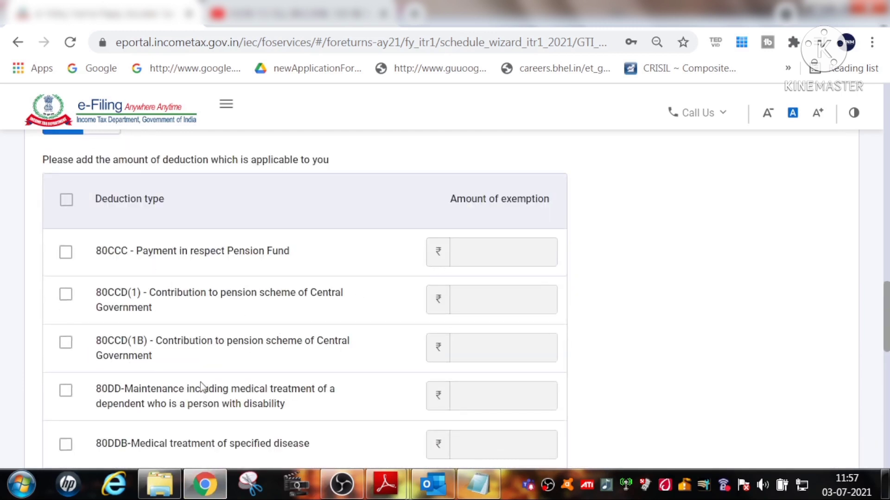
pyautogui.scroll(-3, 200, 382)
pyautogui.click(66, 283)
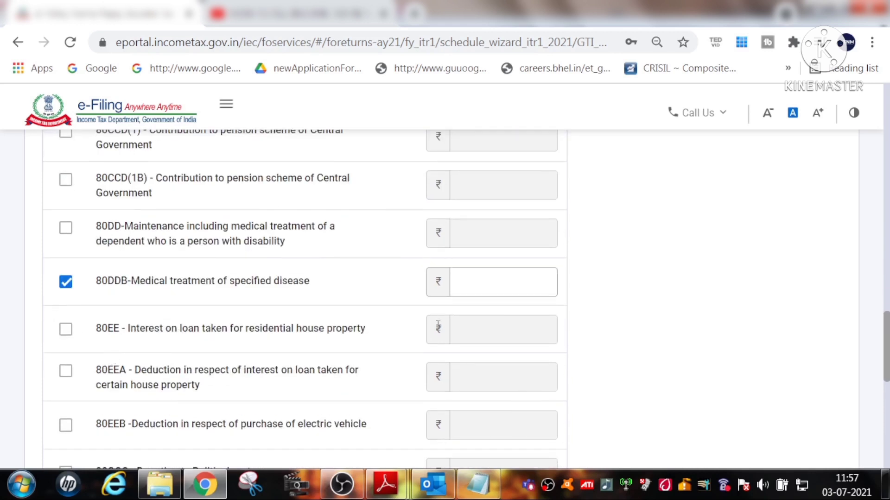
pyautogui.click(487, 288)
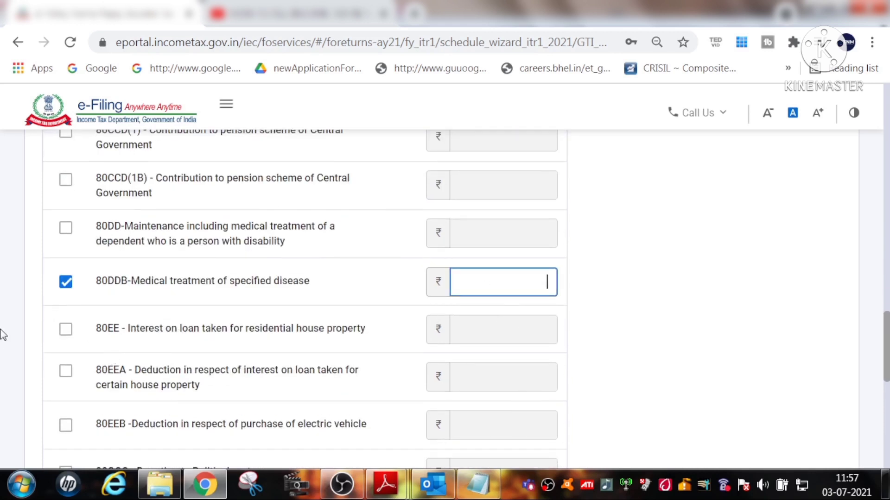
pyautogui.click(66, 285)
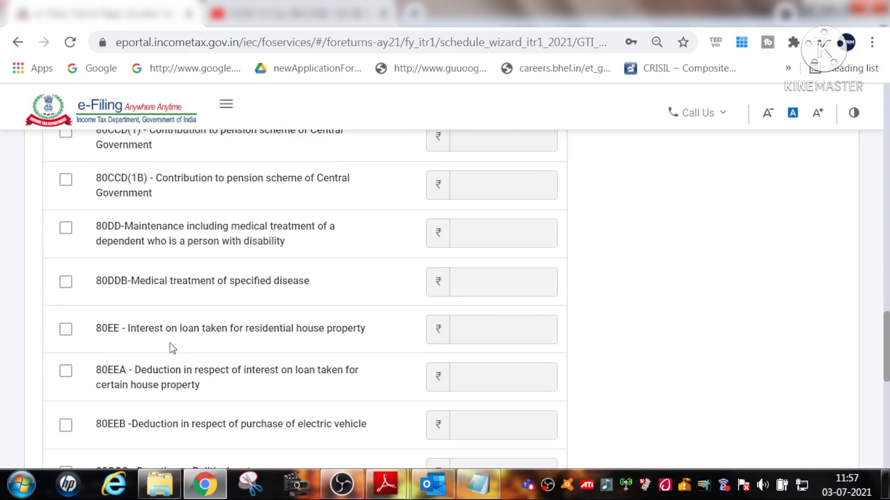
pyautogui.scroll(-5, 312, 377)
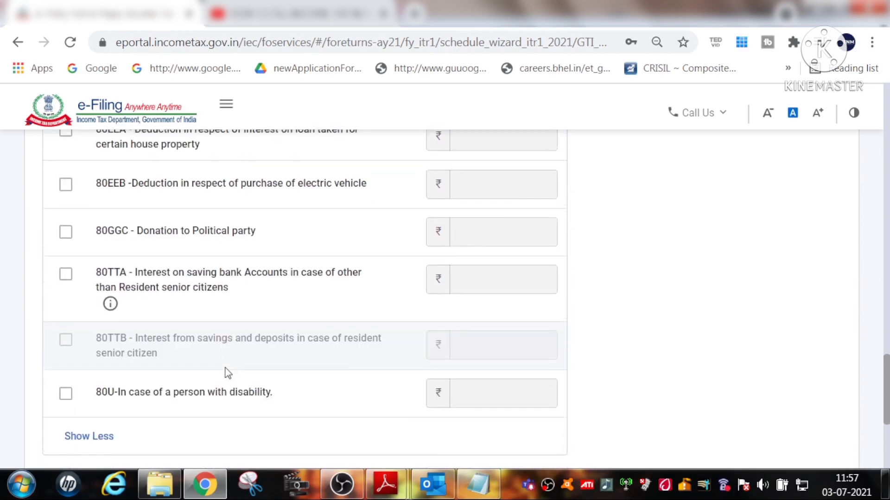
pyautogui.scroll(-2, 259, 373)
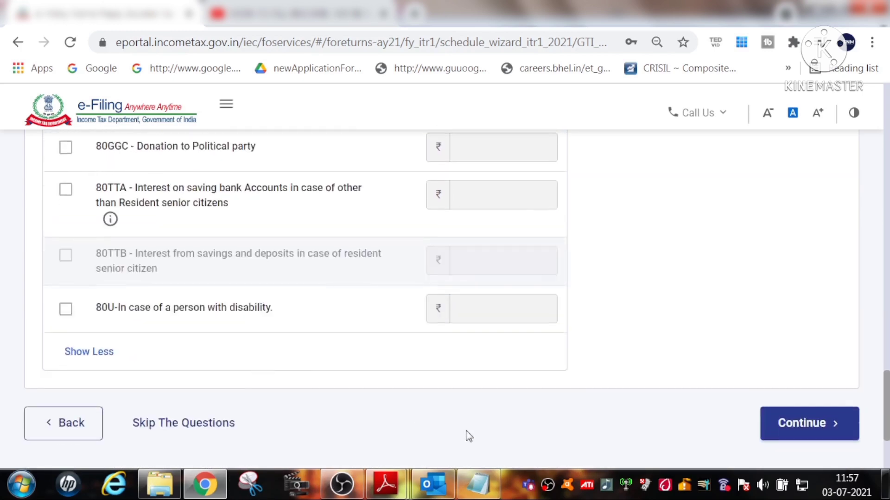
pyautogui.scroll(14, 95, 334)
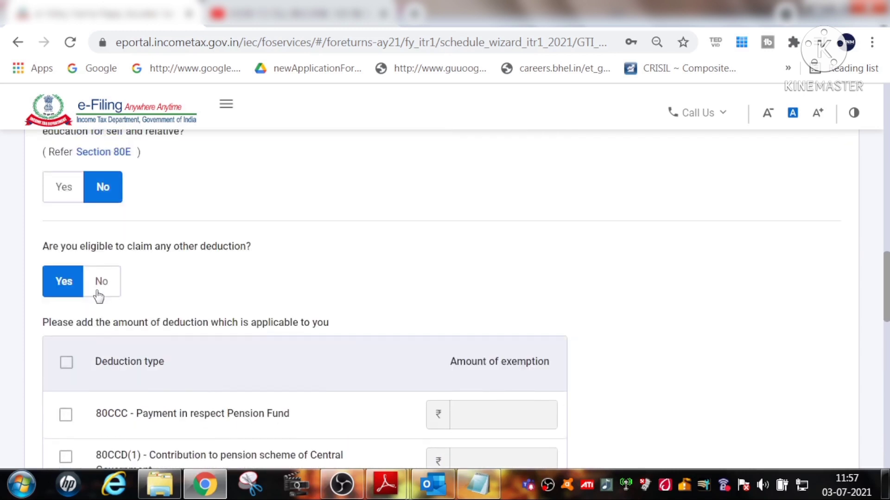
pyautogui.click(99, 291)
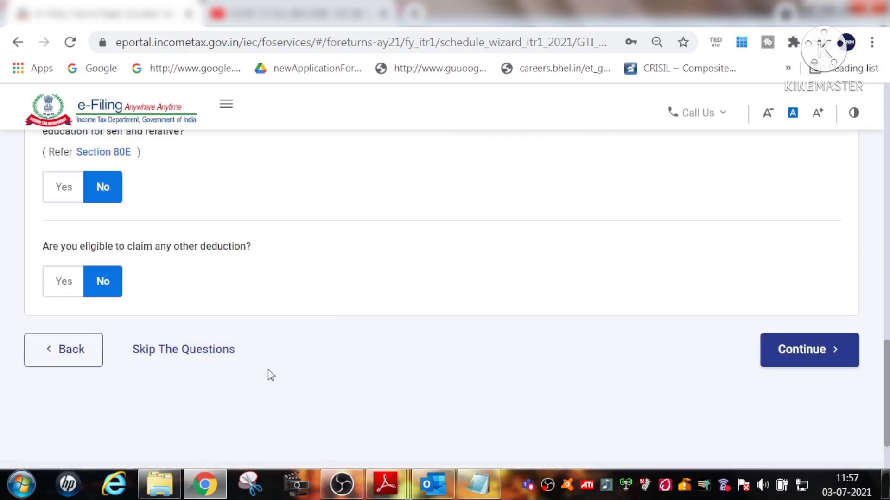
# Submit the deduction answers and confirm the total deductions after reviewing the 80C and 80D entries
pyautogui.click(813, 354)
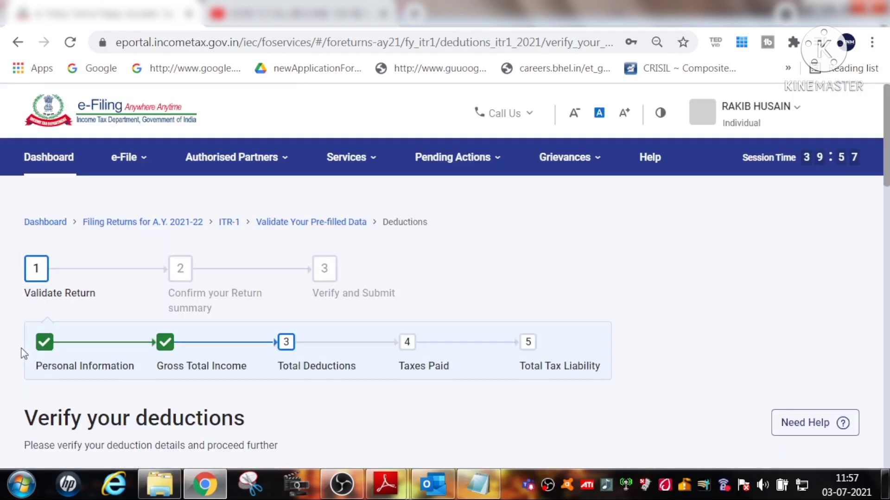
pyautogui.scroll(-7, 340, 379)
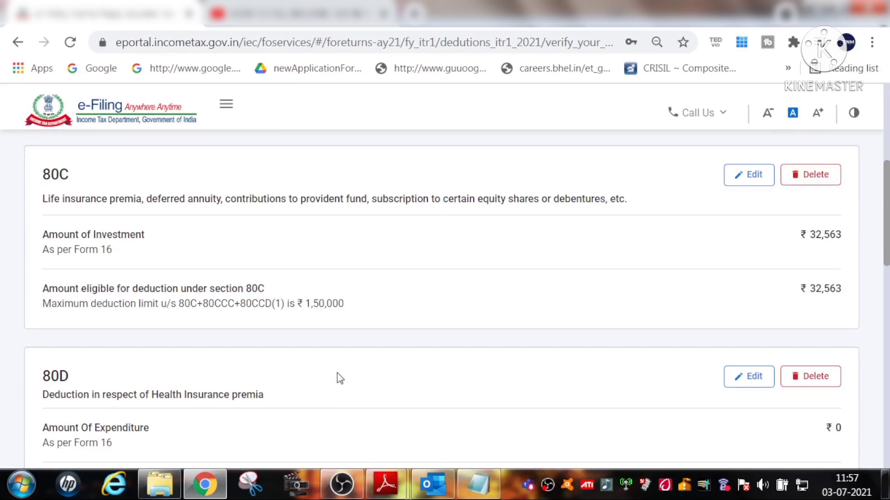
pyautogui.scroll(-6, 339, 379)
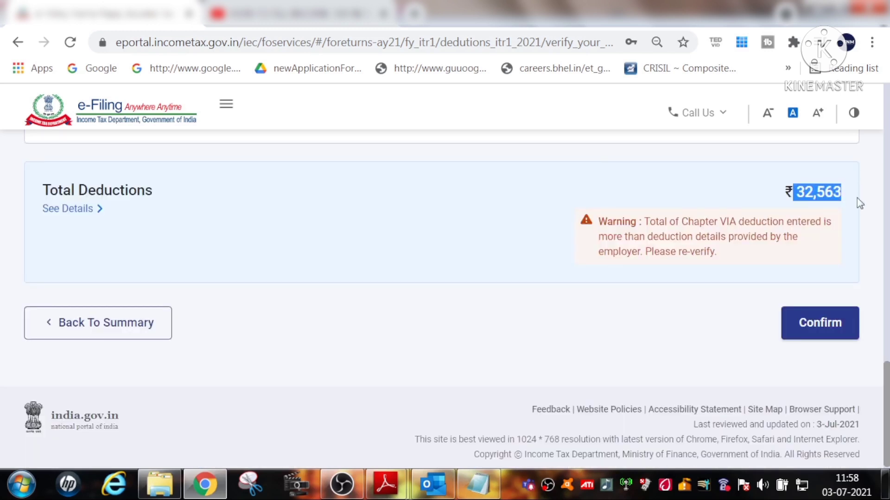
pyautogui.click(834, 327)
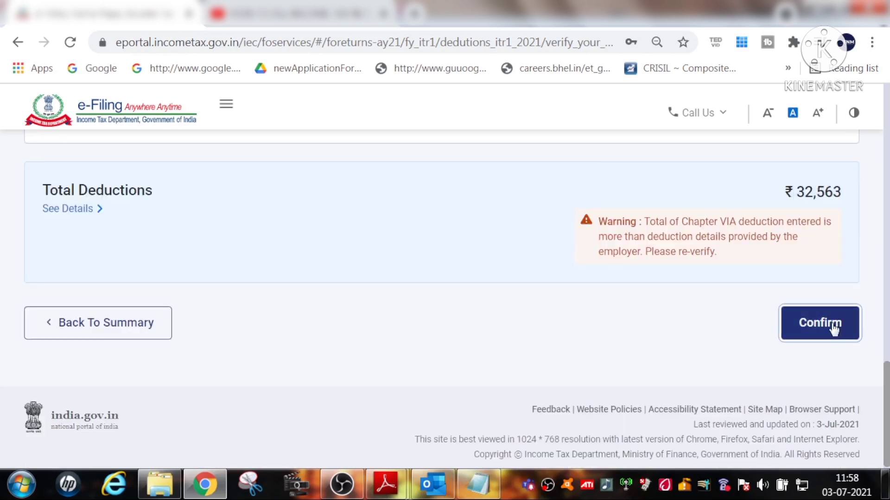
pyautogui.click(90, 338)
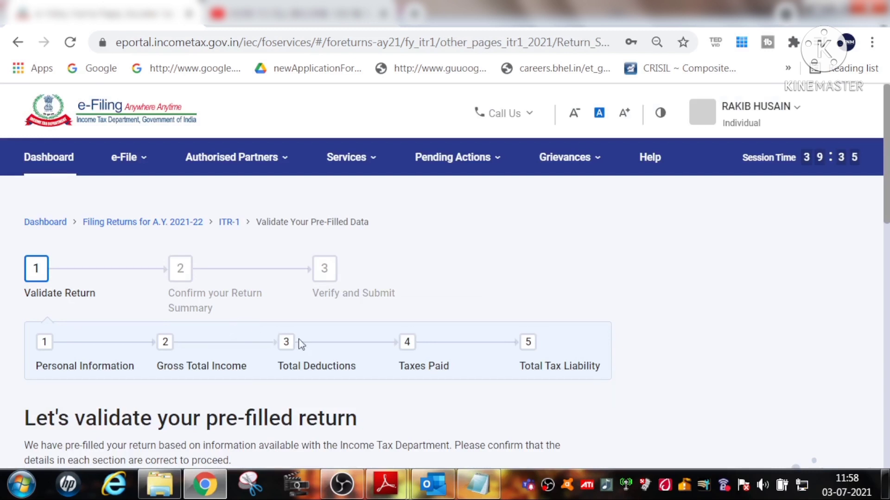
# Open the Tax Paid section from the Return Summary and review its TDS, TCS and advance tax entries
pyautogui.scroll(-3, 301, 344)
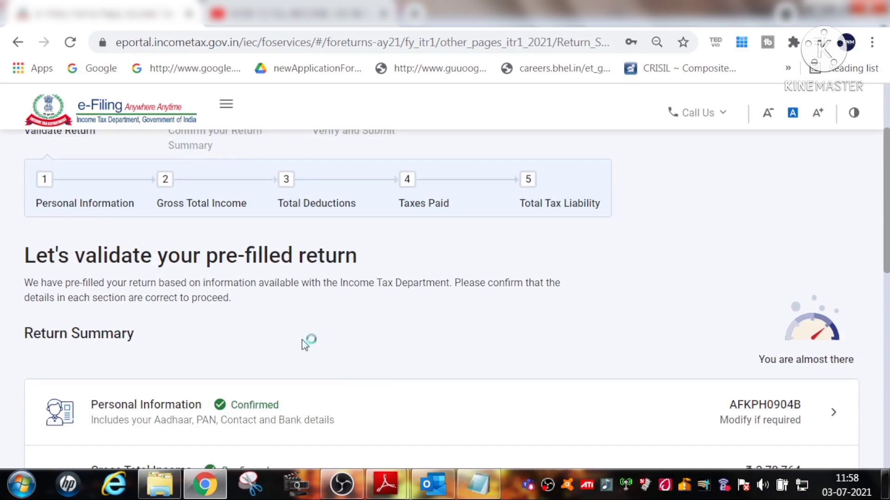
pyautogui.scroll(-2, 284, 337)
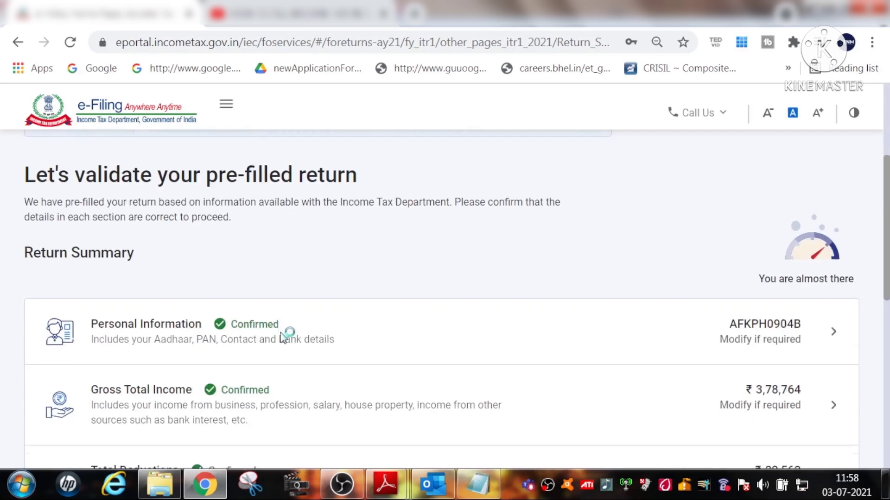
pyautogui.scroll(-3, 283, 339)
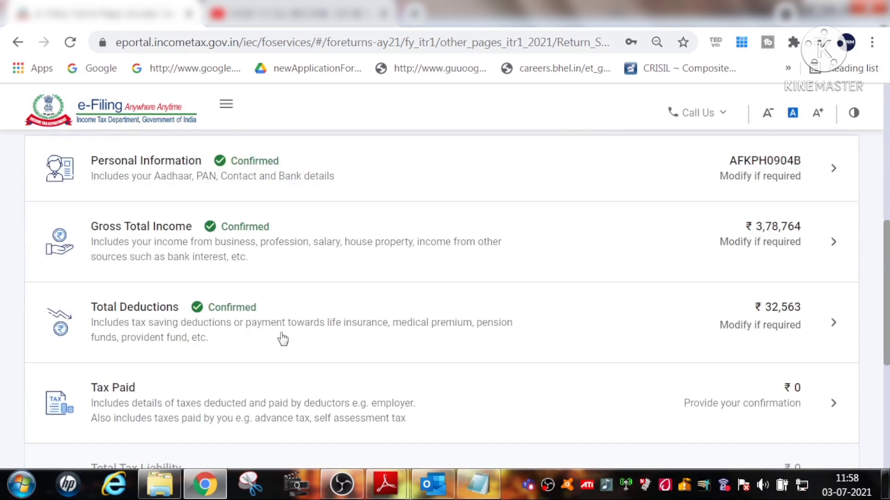
pyautogui.scroll(-2, 283, 338)
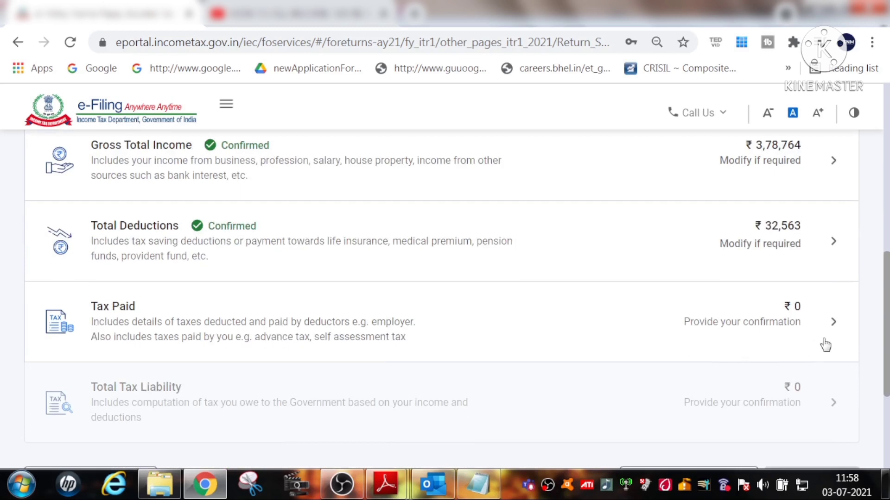
pyautogui.click(834, 323)
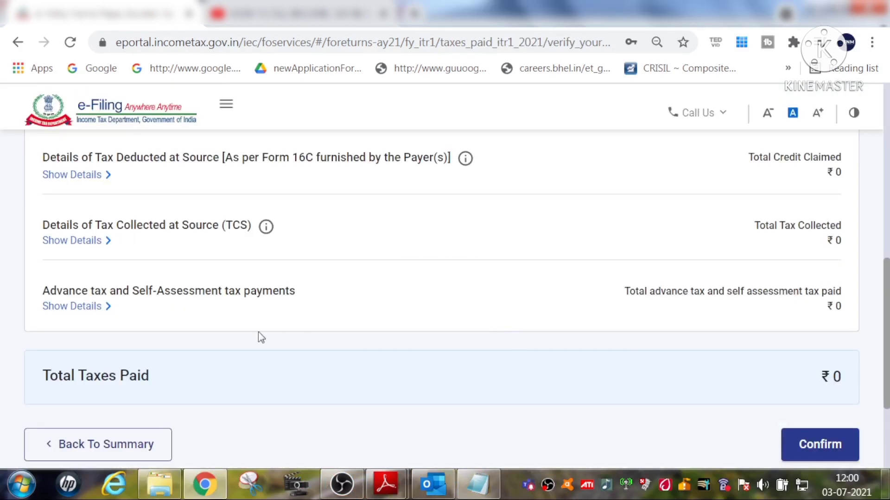
pyautogui.scroll(2, 241, 327)
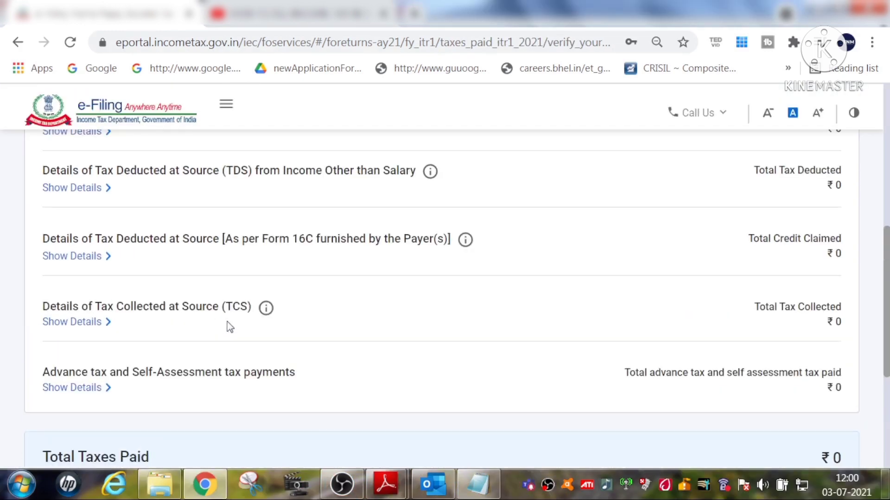
pyautogui.scroll(2, 627, 327)
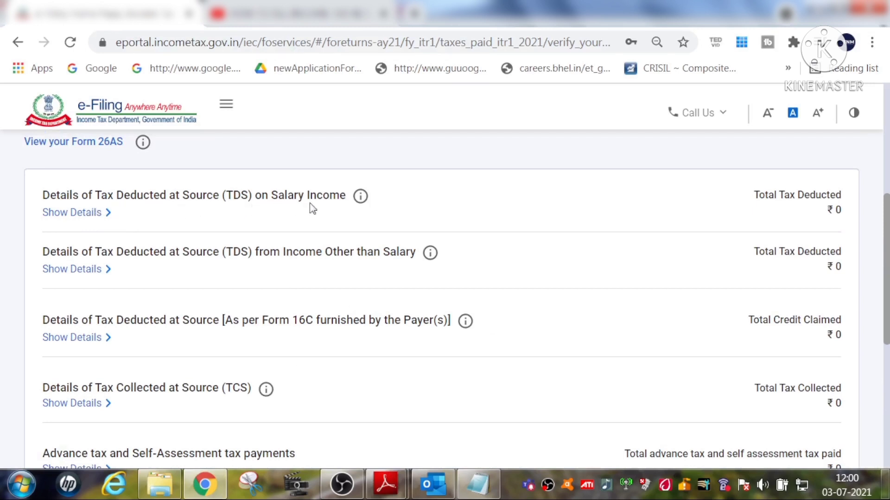
pyautogui.click(107, 216)
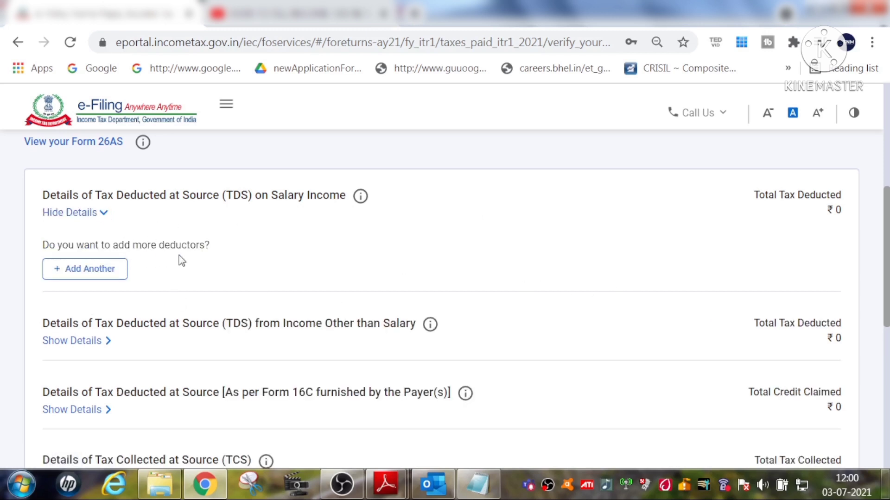
pyautogui.click(72, 271)
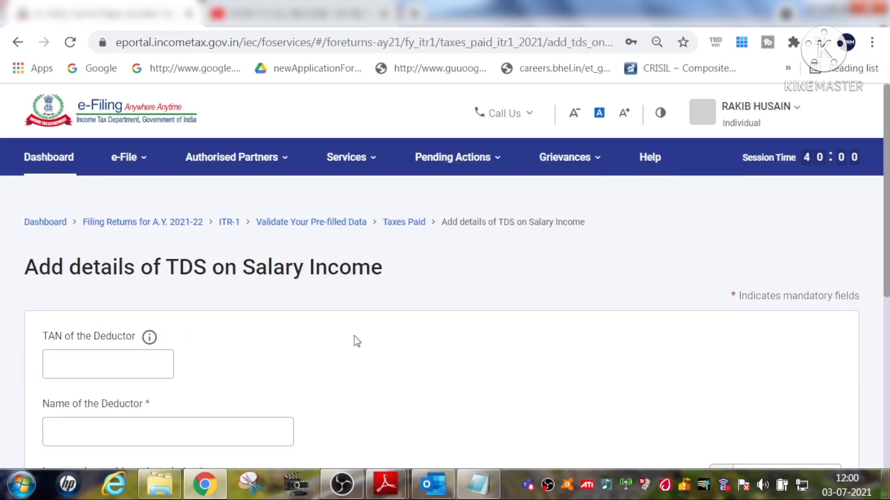
pyautogui.scroll(-5, 237, 371)
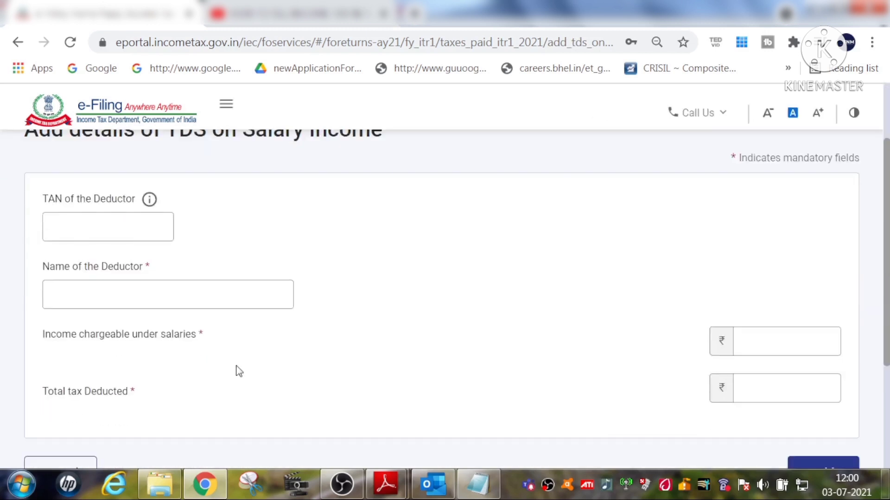
pyautogui.click(76, 312)
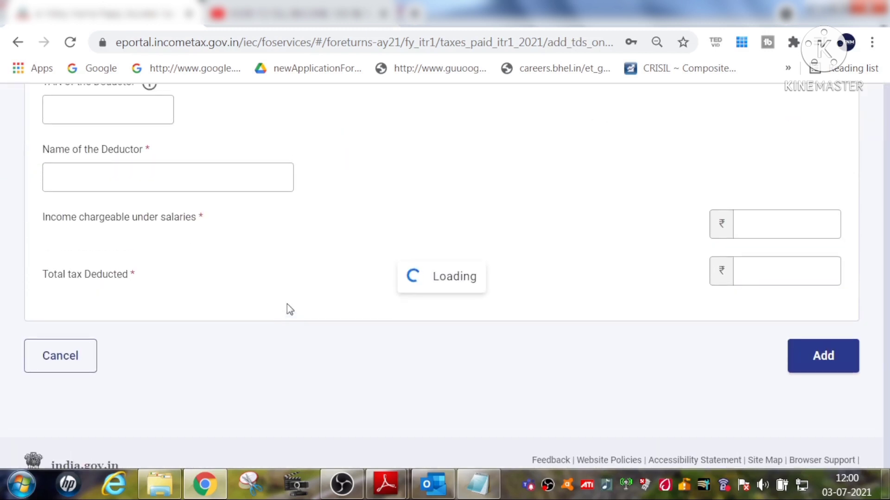
# Confirm the taxes paid details and open the Total Tax Liability section from the Return Summary
pyautogui.click(836, 299)
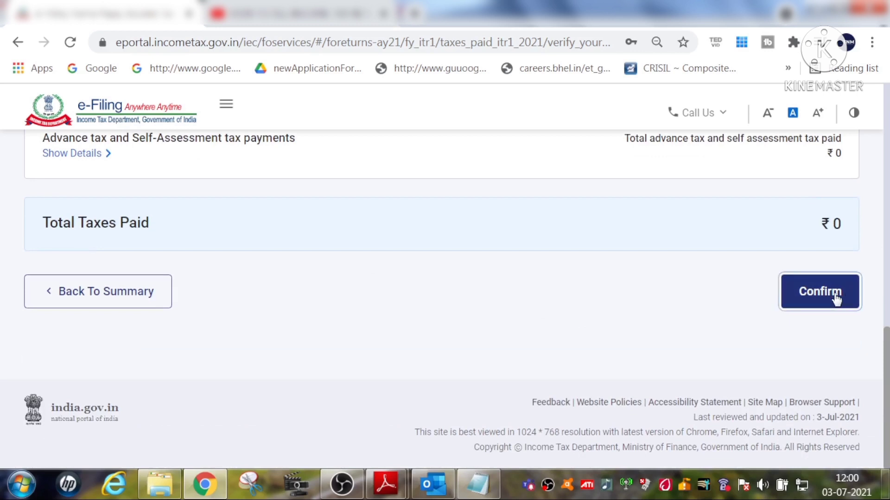
pyautogui.scroll(-2, 453, 327)
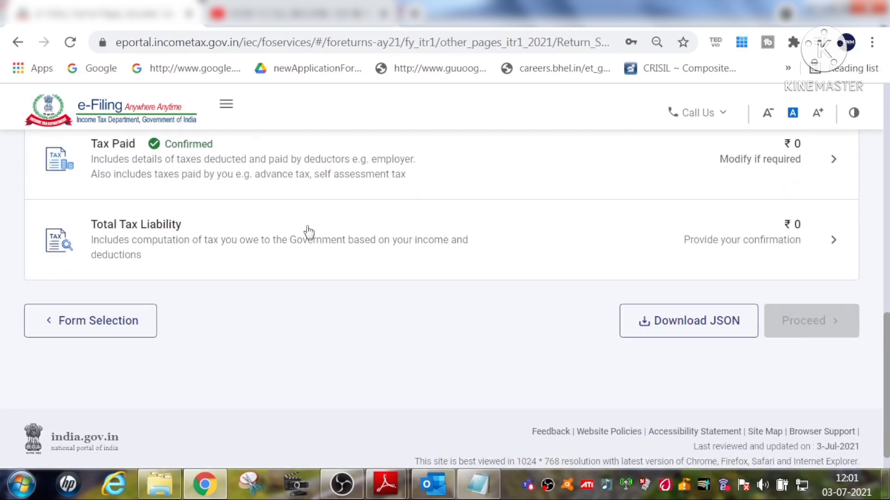
pyautogui.click(640, 254)
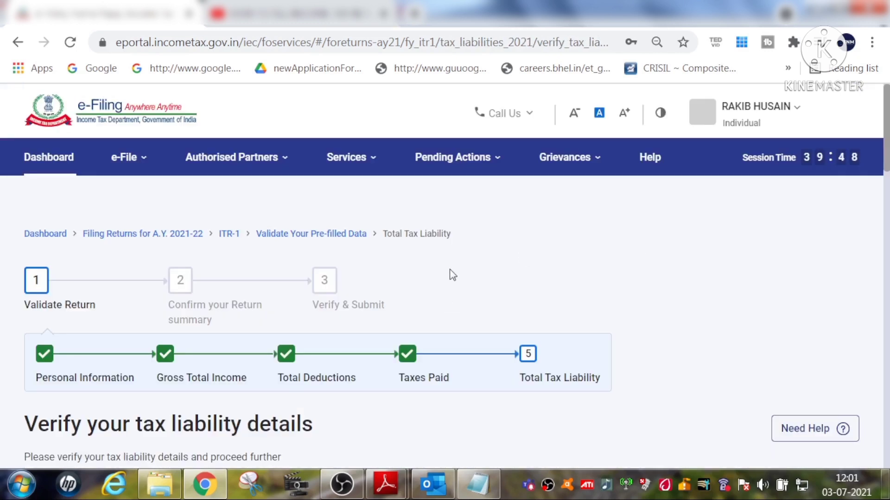
# Check the total deductions, total income and tax payable in the tax liability details, and expand the slab calculation for the tax payable
pyautogui.scroll(-5, 450, 276)
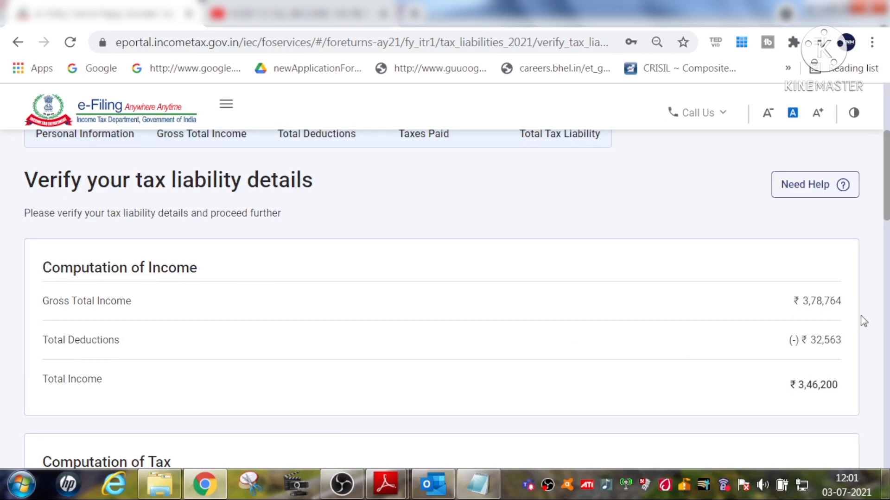
pyautogui.moveTo(836, 341); pyautogui.dragTo(817, 341)
pyautogui.scroll(-2, 669, 330)
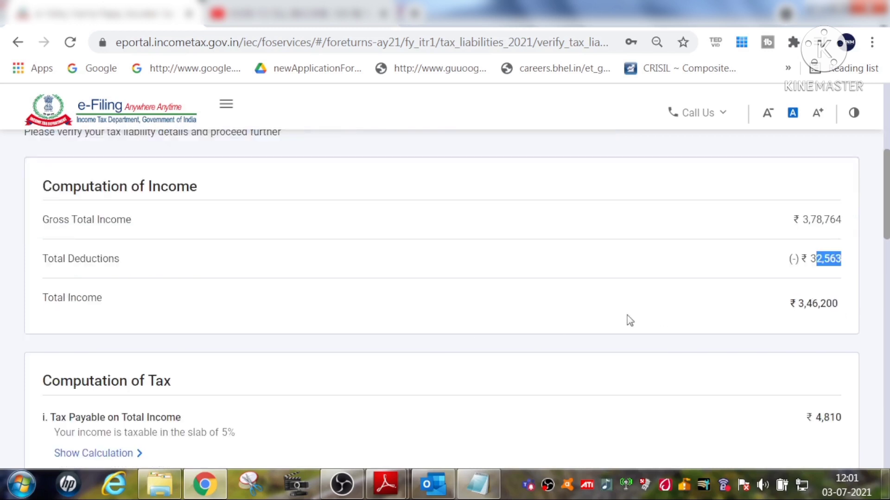
pyautogui.moveTo(781, 297); pyautogui.dragTo(868, 298)
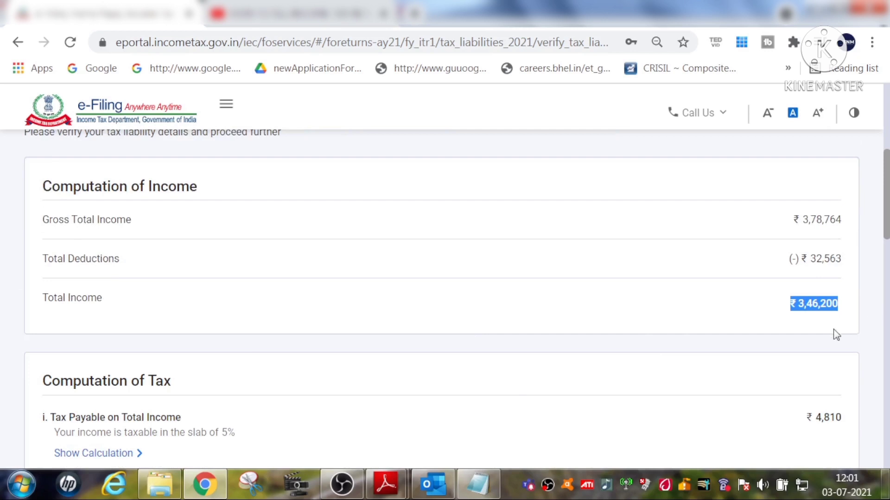
pyautogui.scroll(-4, 836, 335)
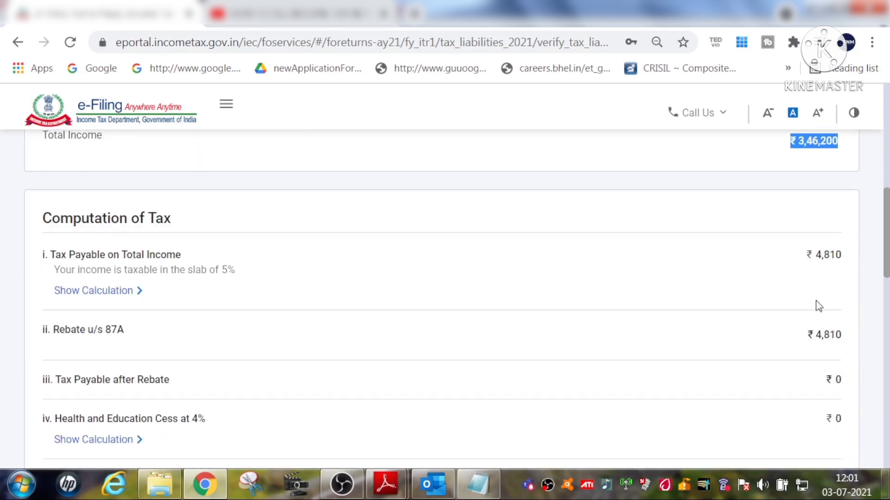
pyautogui.moveTo(811, 257); pyautogui.dragTo(851, 261)
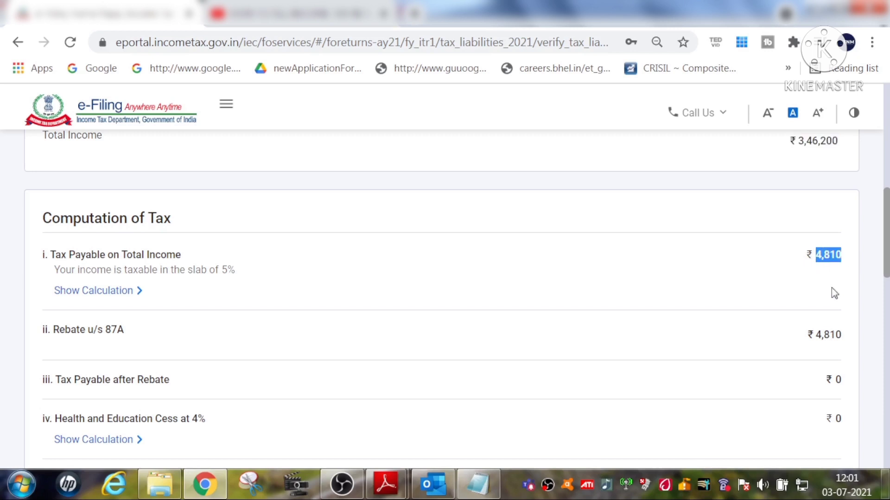
pyautogui.click(129, 291)
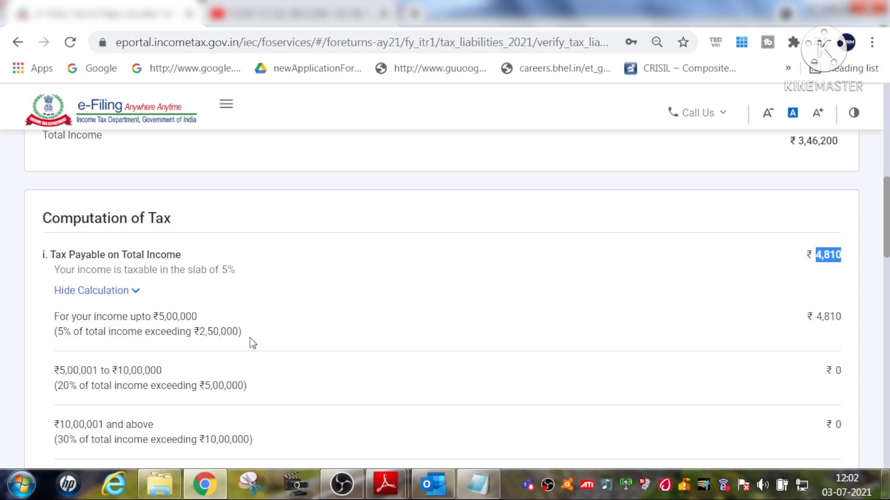
pyautogui.moveTo(243, 337); pyautogui.dragTo(207, 347)
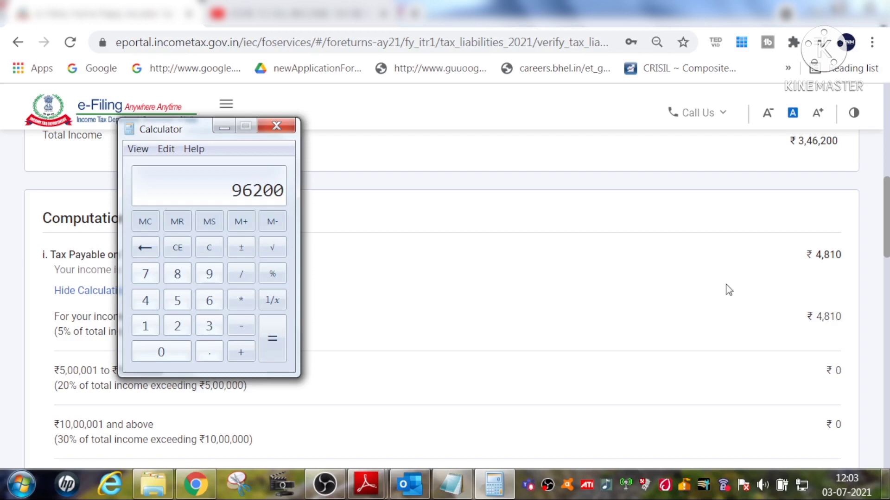
# Calculate 5% of 96200 in the Calculator to verify the slab tax on total income, and minimise the Calculator
pyautogui.middleClick(728, 291)
pyautogui.middleClick(728, 293)
pyautogui.hotkey('alt', 'Tab')
pyautogui.write('*')
pyautogui.write('5')
pyautogui.middleClick(737, 297)
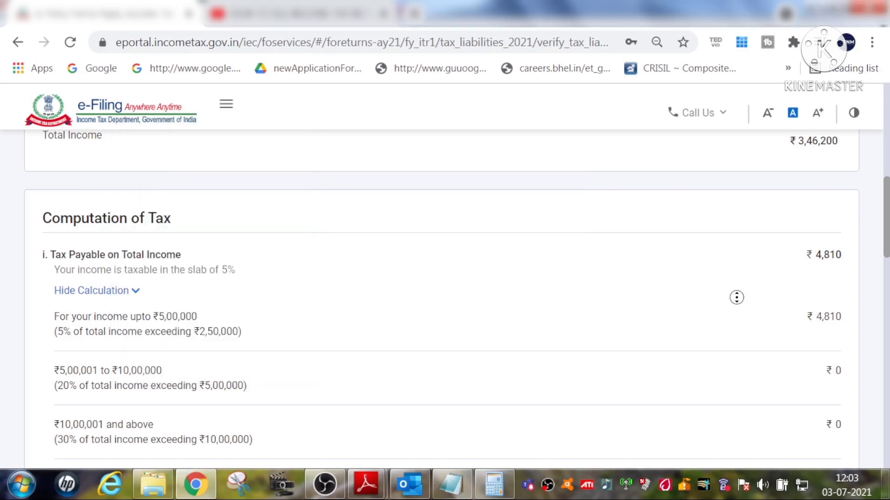
pyautogui.middleClick(737, 299)
pyautogui.hotkey('alt', 'Tab')
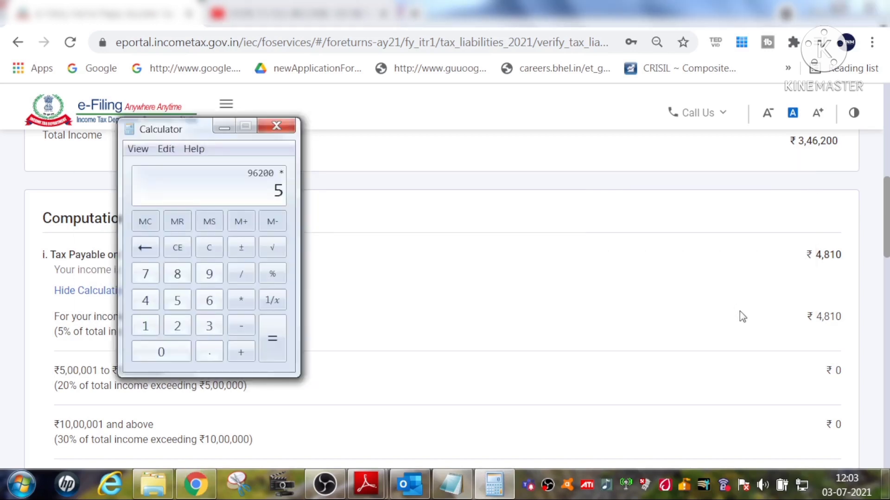
pyautogui.hotkey('shift', '5')
pyautogui.middleClick(741, 312)
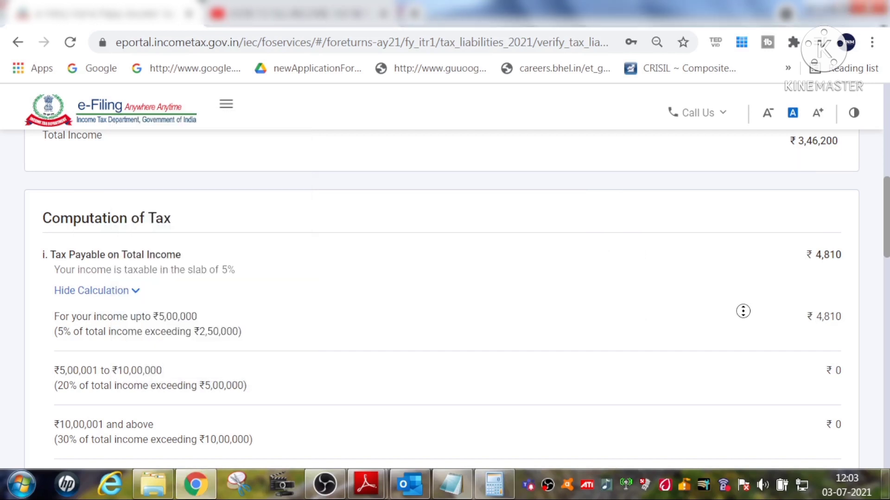
pyautogui.hotkey('alt', 'Tab')
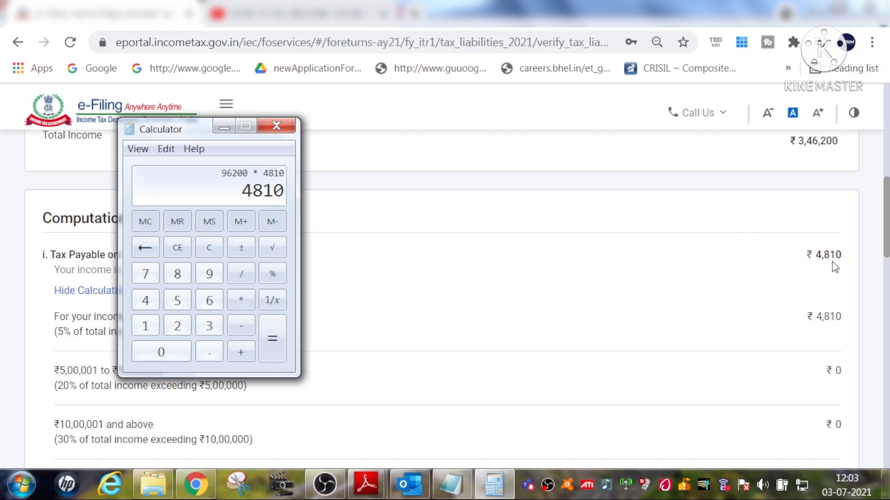
pyautogui.click(225, 128)
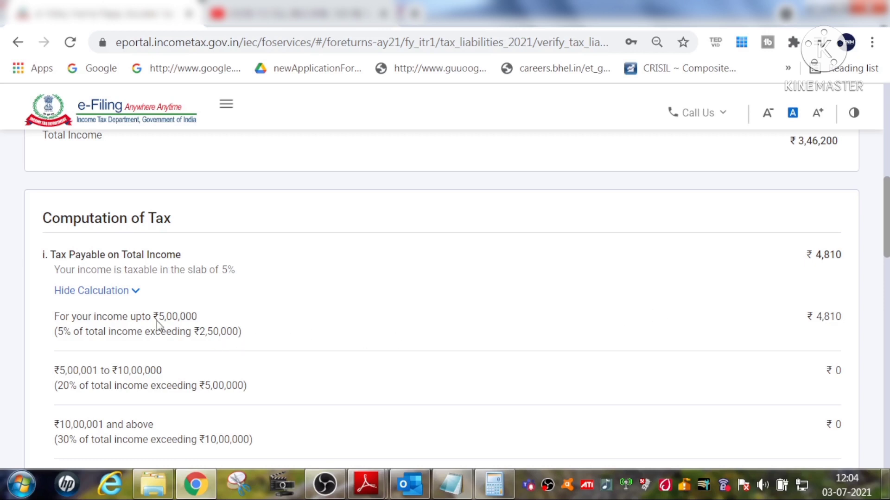
# Collapse the slab calculation, review the rebate, cess, relief, interest and fee rows, and confirm the total tax liability
pyautogui.click(139, 291)
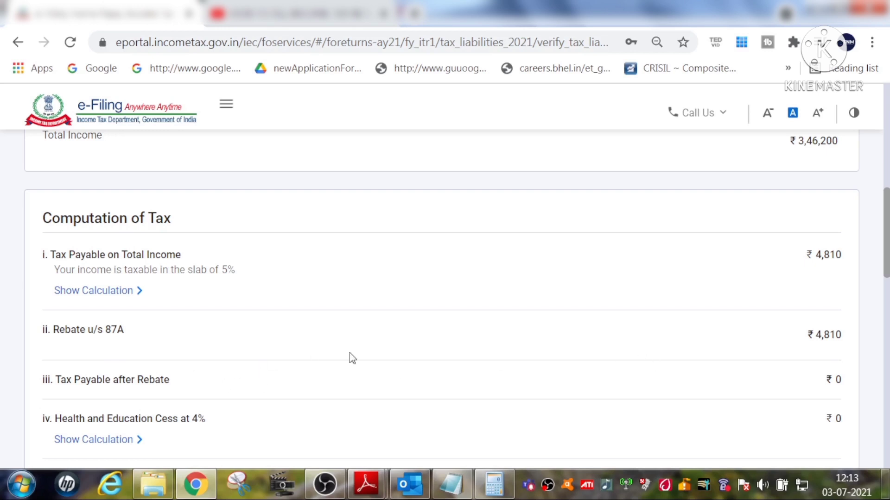
pyautogui.scroll(-2, 352, 358)
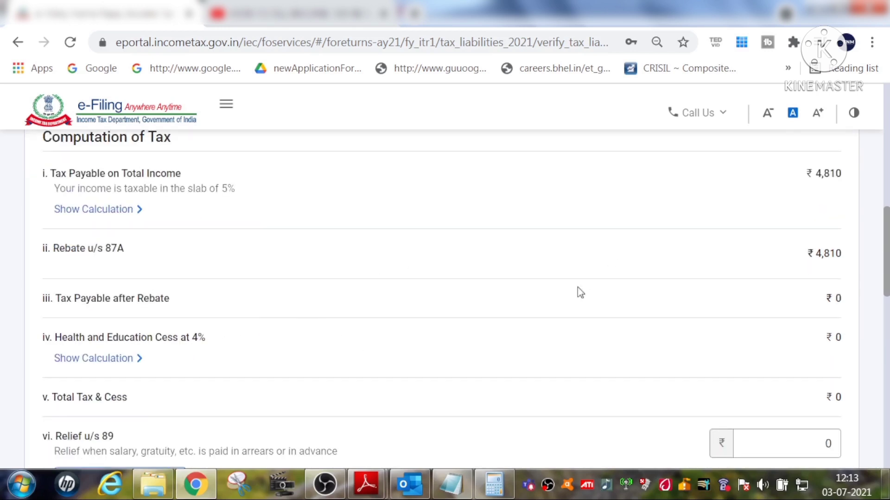
pyautogui.scroll(-2, 825, 287)
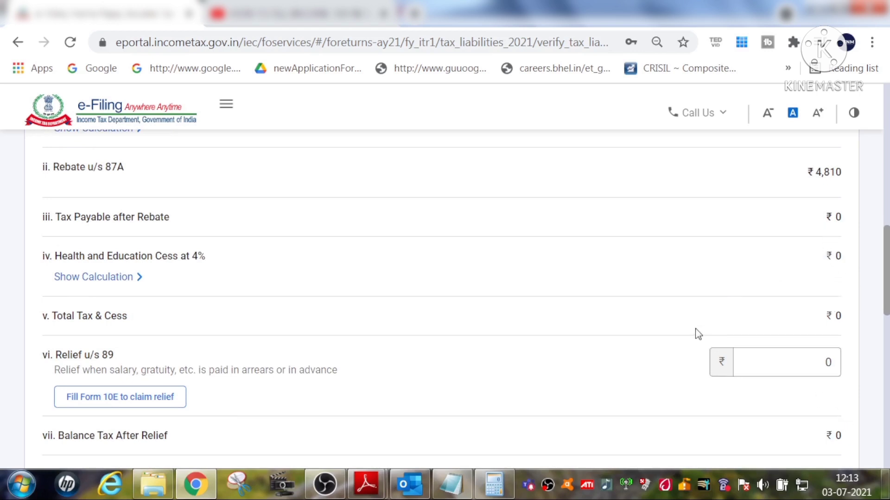
pyautogui.scroll(-6, 696, 334)
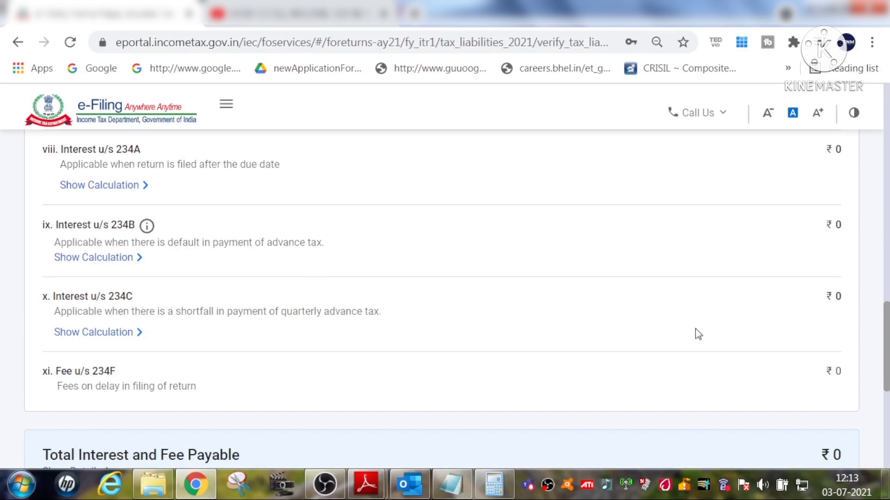
pyautogui.scroll(-3, 698, 334)
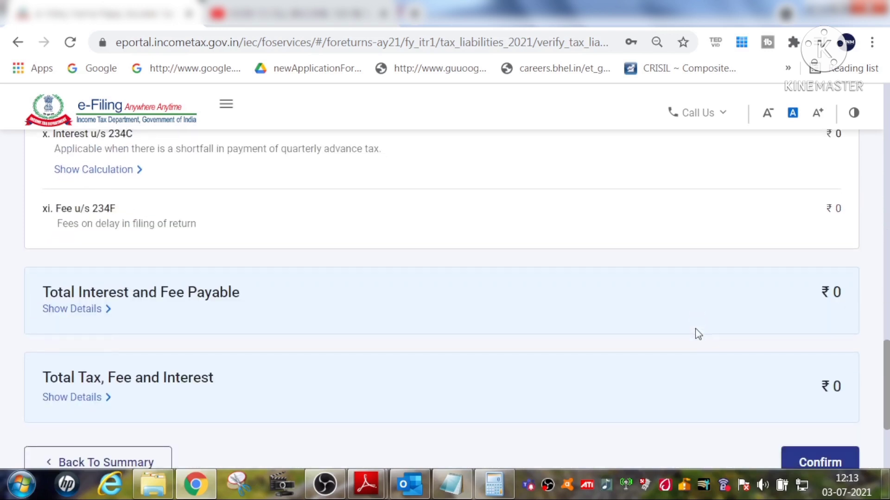
pyautogui.scroll(-3, 698, 334)
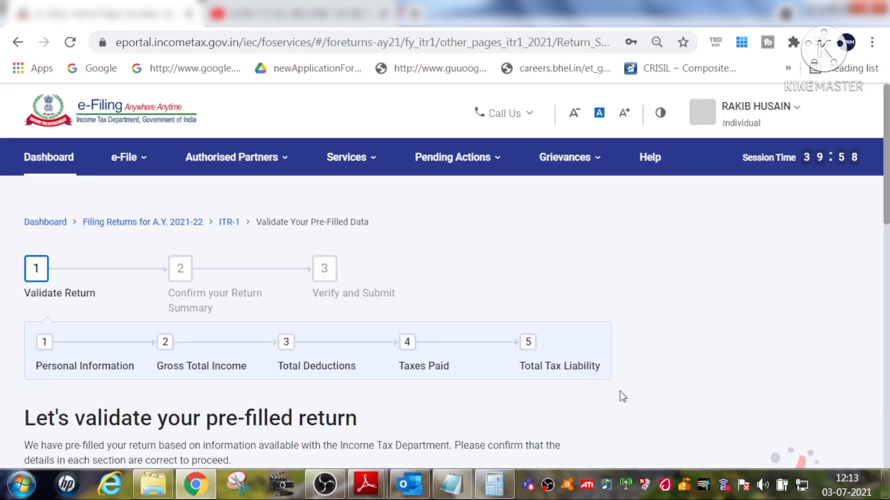
# Check the status of all five sections in the Return Summary and proceed to the Tax Summary
pyautogui.scroll(-5, 594, 331)
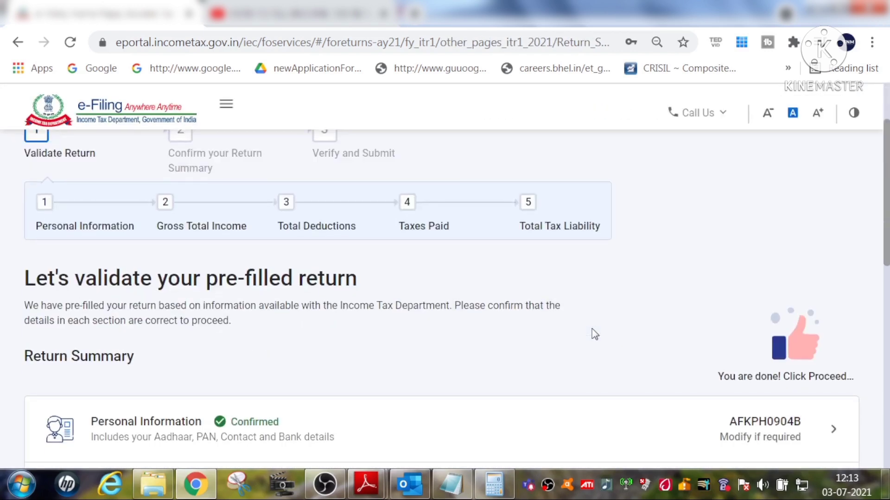
pyautogui.scroll(-8, 594, 337)
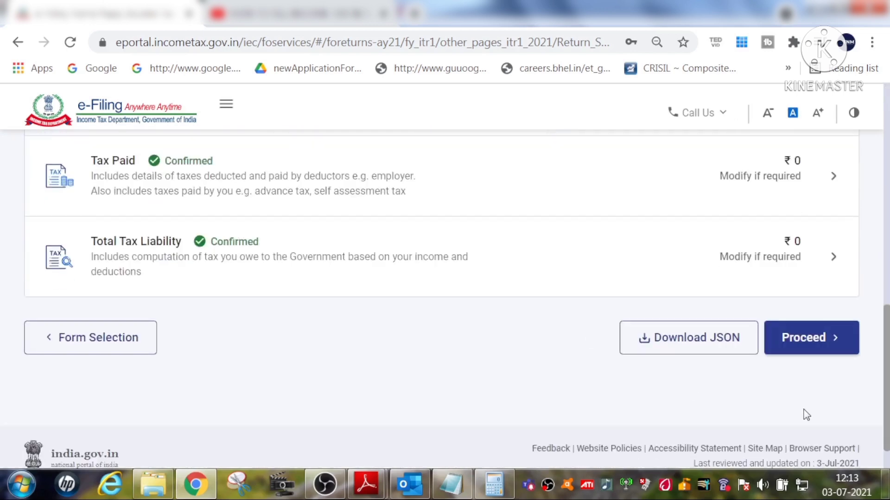
pyautogui.scroll(2, 804, 412)
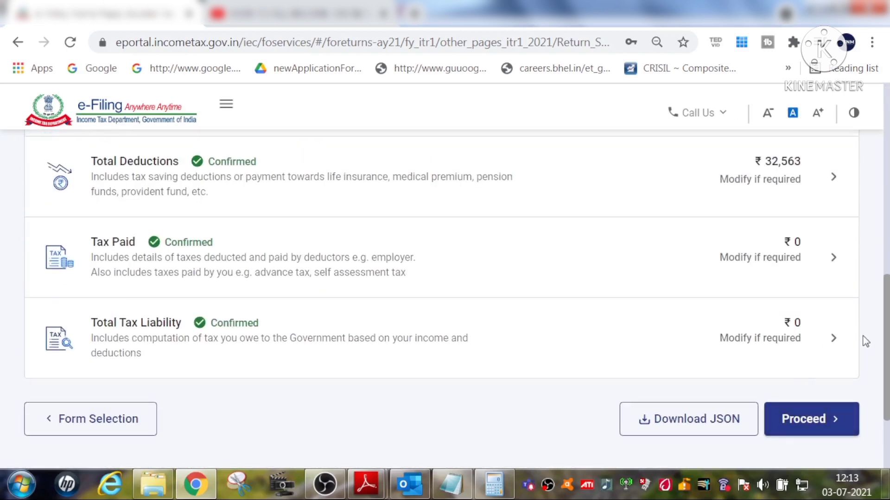
pyautogui.scroll(4, 842, 328)
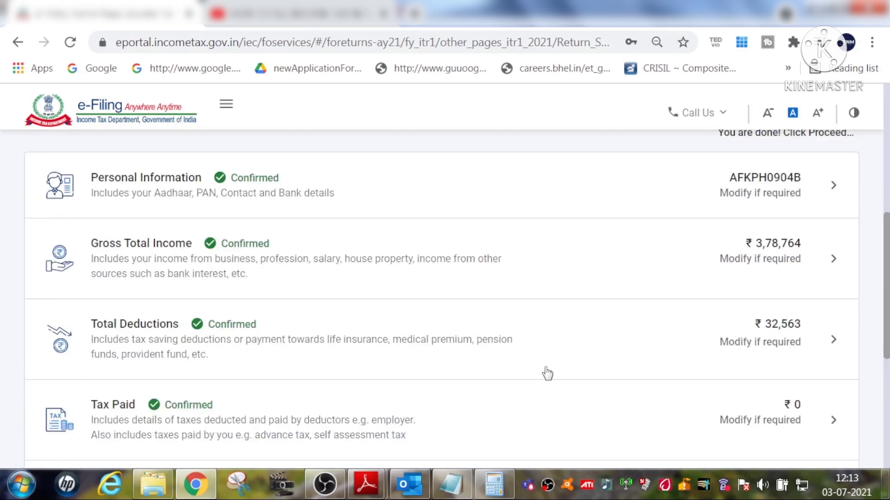
pyautogui.scroll(6, 848, 346)
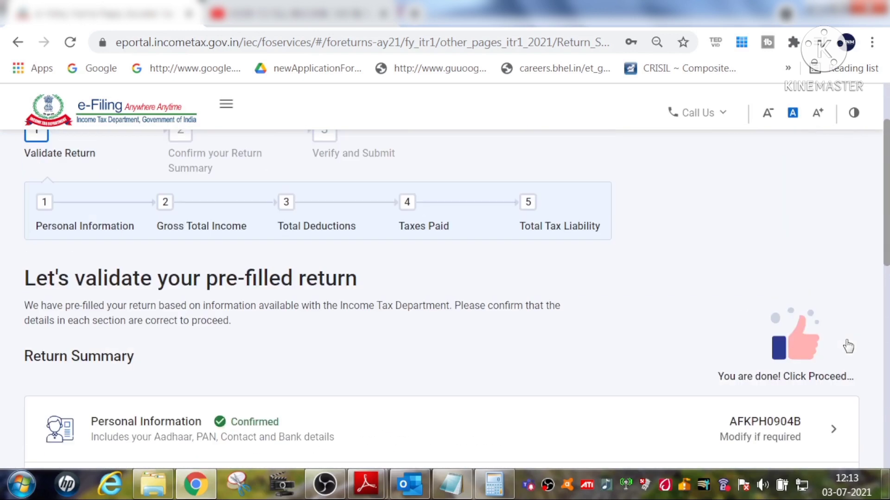
pyautogui.scroll(-4, 850, 334)
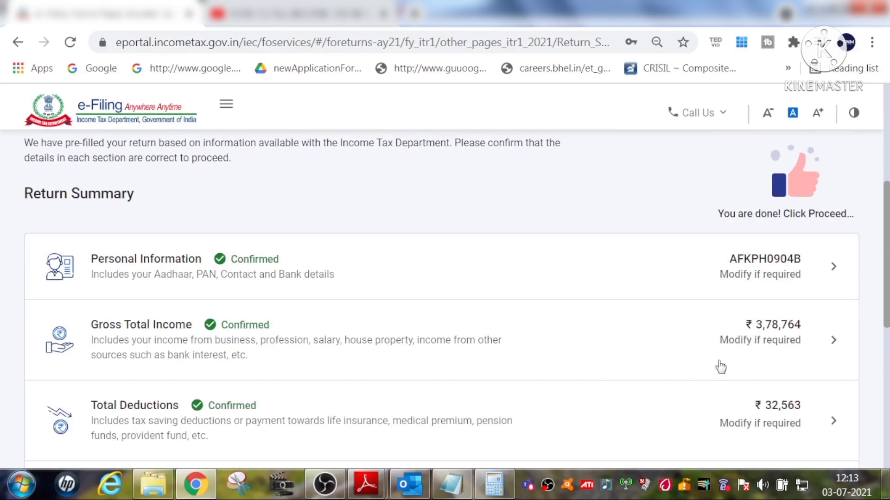
pyautogui.scroll(-3, 258, 332)
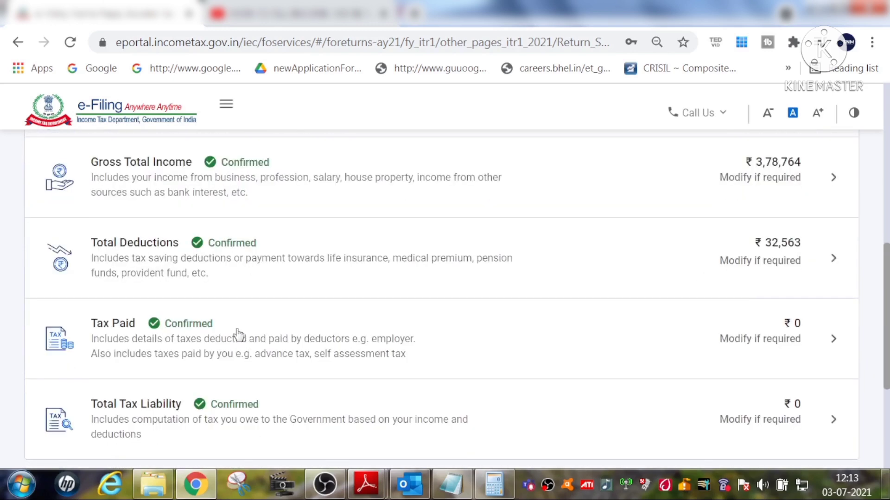
pyautogui.scroll(-2, 309, 353)
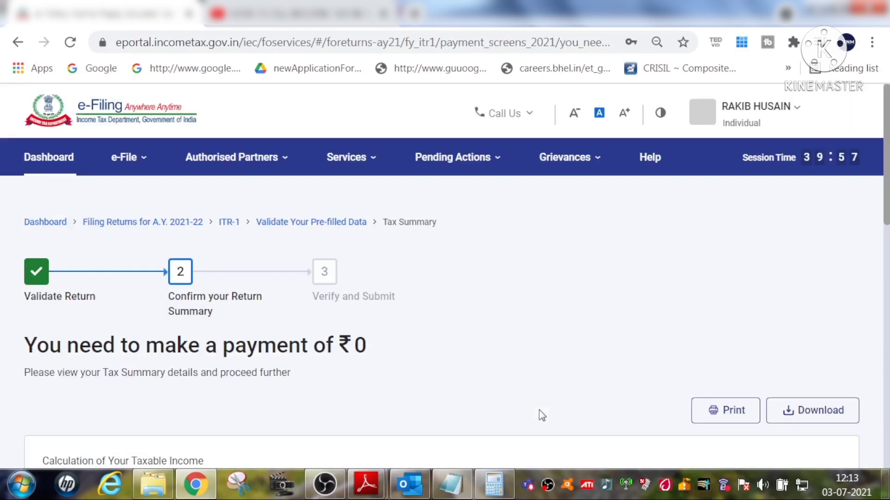
# Review the taxable income, tax payable and amount payable in the Tax Summary, and open the return preview page
pyautogui.scroll(-5, 434, 370)
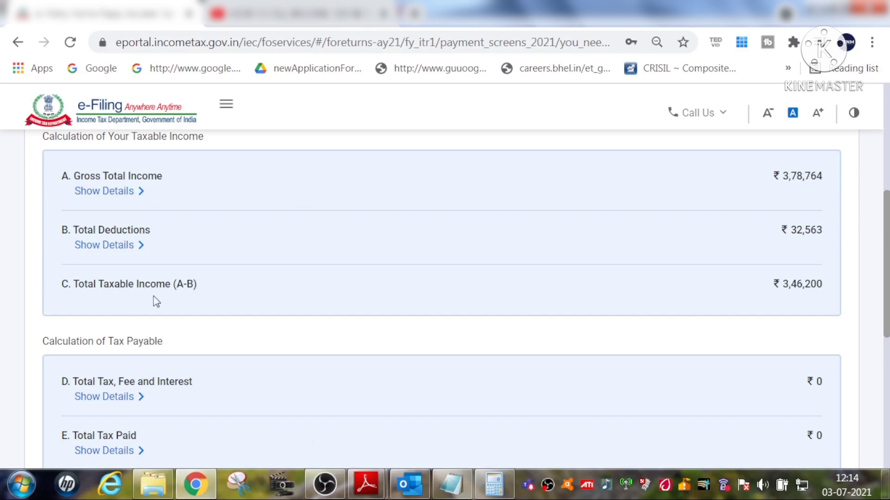
pyautogui.moveTo(777, 286); pyautogui.dragTo(874, 291)
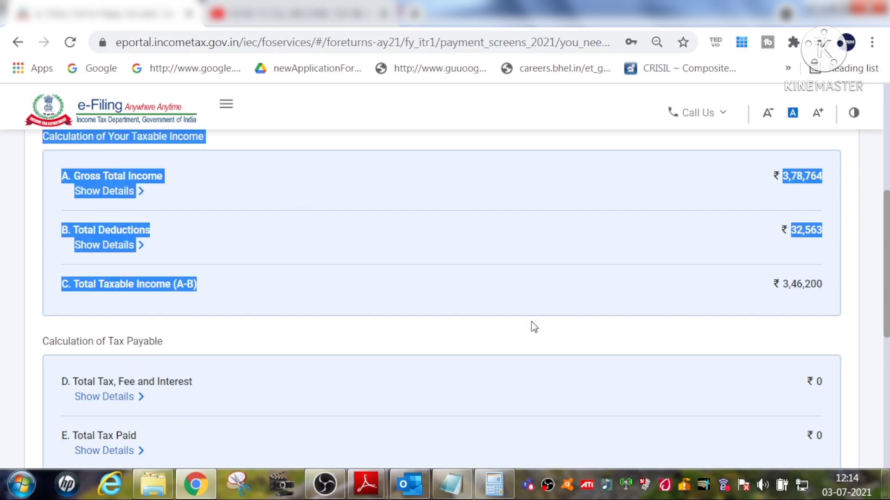
pyautogui.scroll(-2, 533, 327)
pyautogui.click(477, 265)
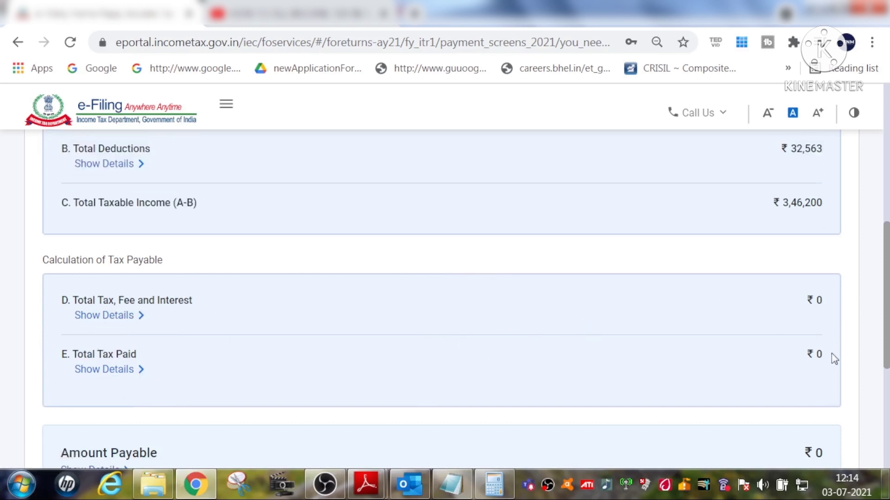
pyautogui.scroll(-4, 832, 357)
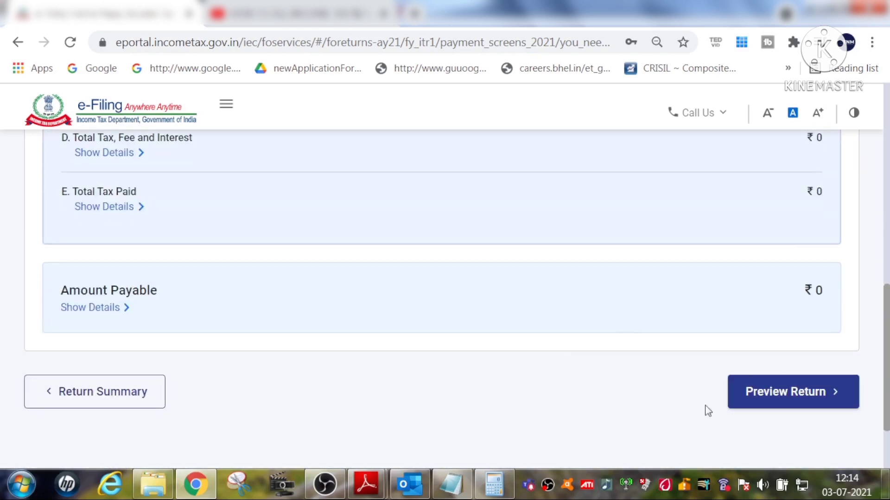
pyautogui.click(802, 396)
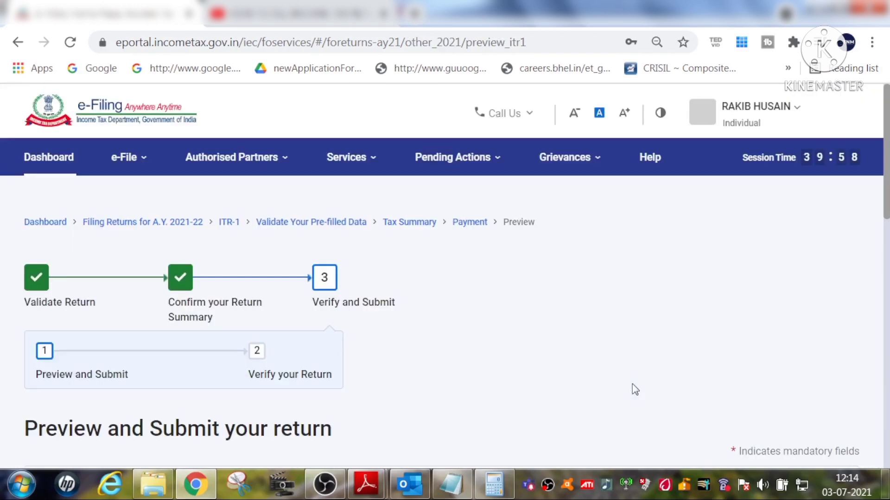
# Tick the declaration on the Preview and Submit page and check the capacity options, keeping Self
pyautogui.scroll(-3, 632, 383)
pyautogui.scroll(-10, 632, 383)
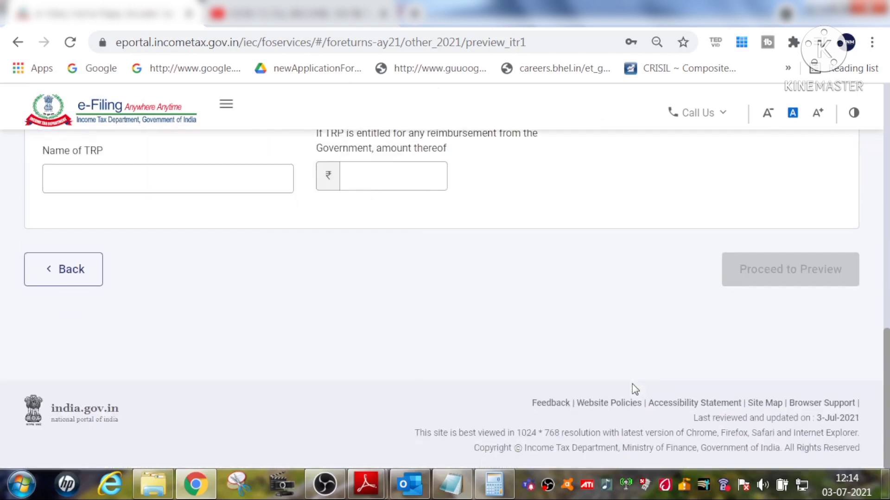
pyautogui.scroll(2, 633, 383)
pyautogui.scroll(-2, 634, 389)
pyautogui.scroll(3, 632, 385)
pyautogui.scroll(2, 633, 384)
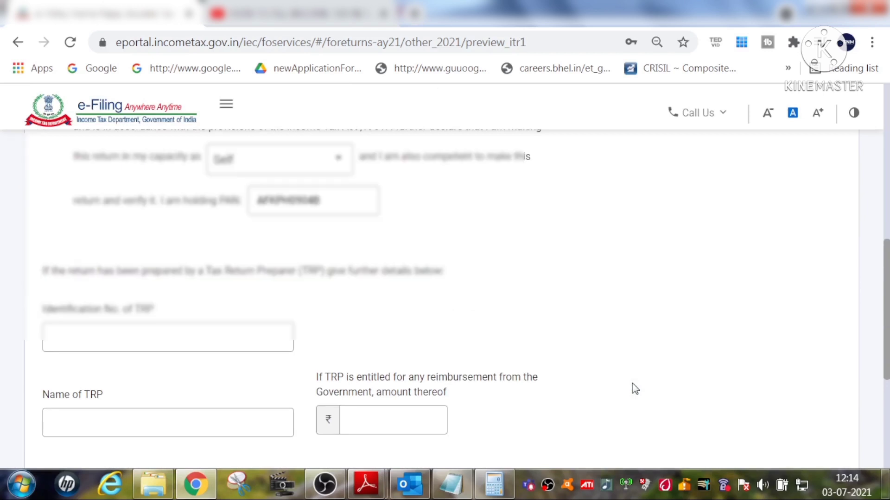
pyautogui.scroll(3, 644, 388)
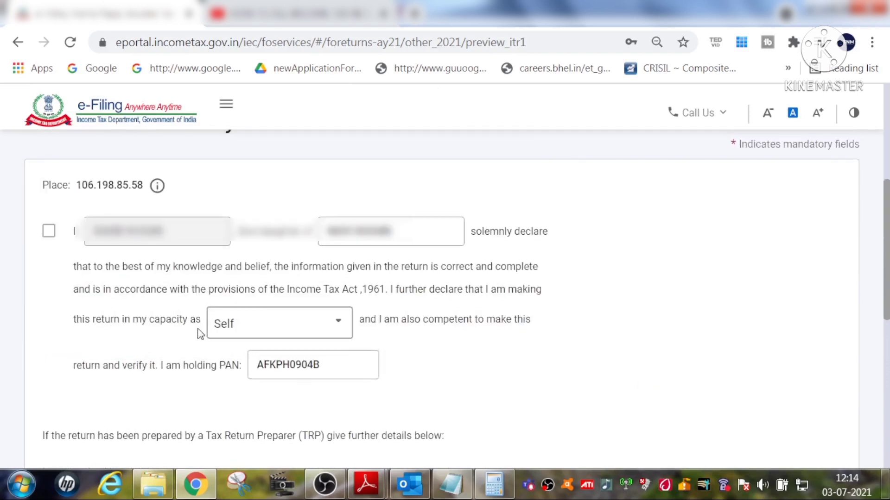
pyautogui.click(49, 230)
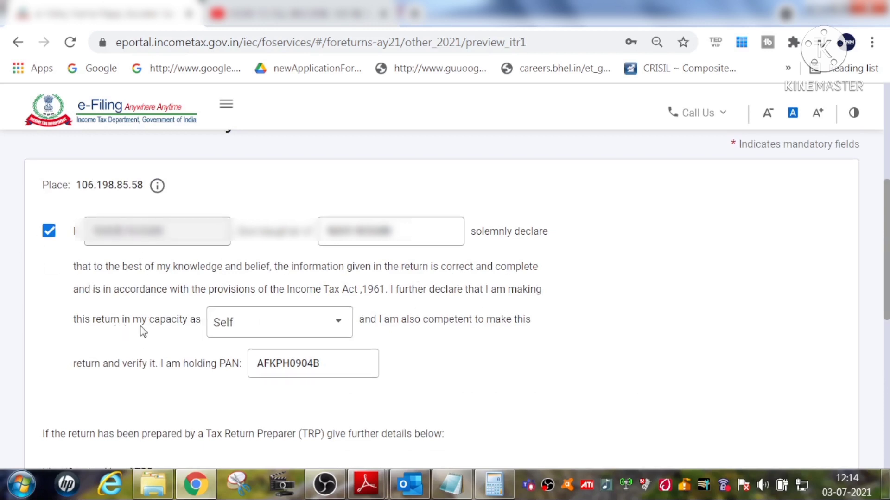
pyautogui.click(306, 334)
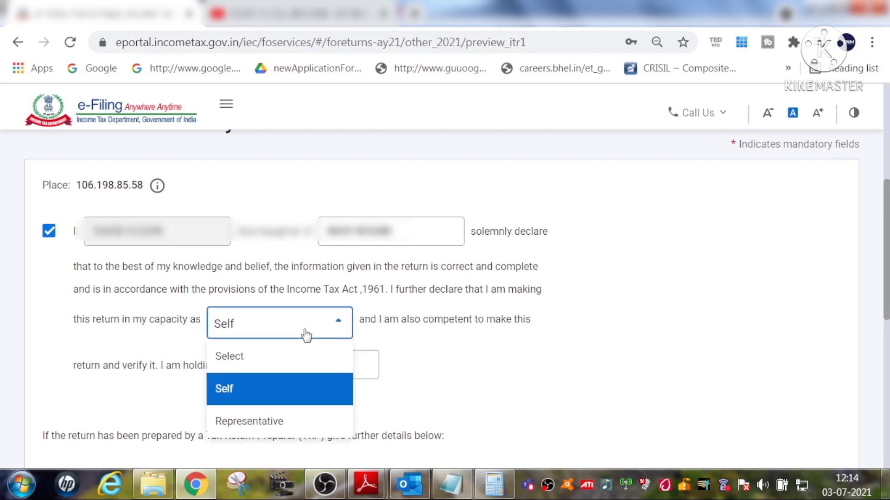
pyautogui.click(306, 335)
# Leave the Tax Return Preparer details blank and proceed to the preview of the ITR-1 return
pyautogui.scroll(-2, 490, 346)
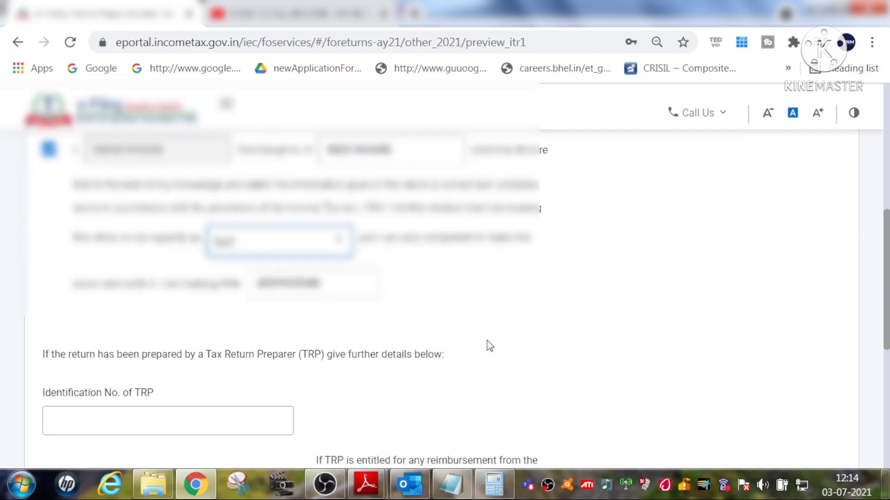
pyautogui.scroll(-2, 444, 315)
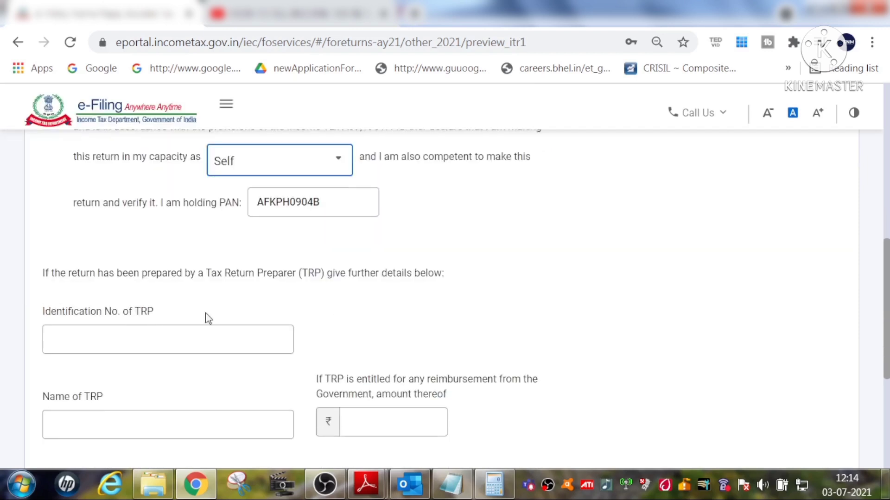
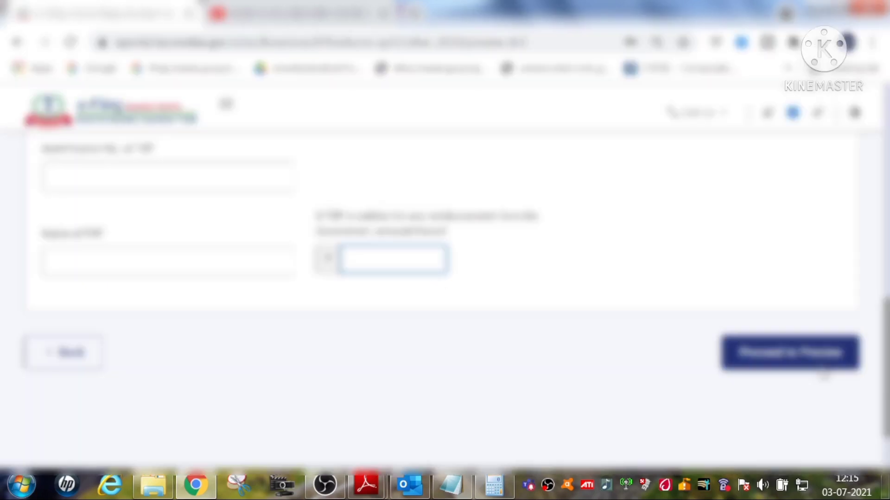
pyautogui.scroll(3, 823, 373)
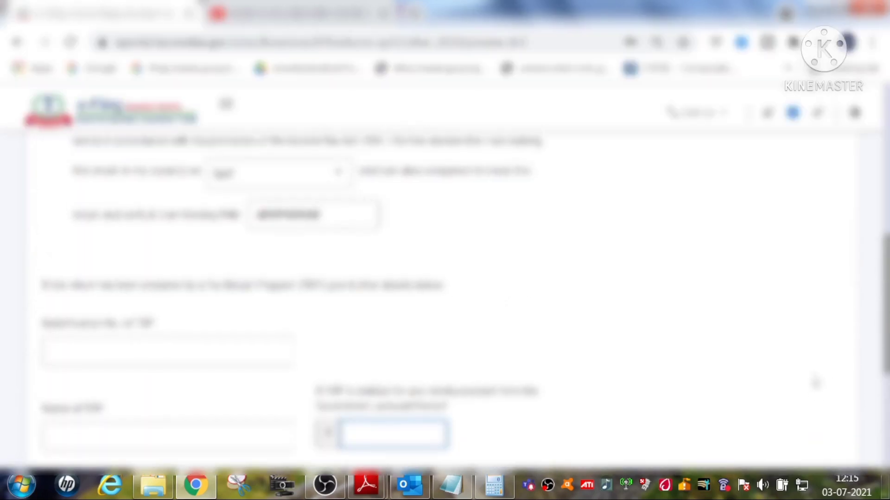
pyautogui.scroll(-2, 815, 382)
pyautogui.click(796, 428)
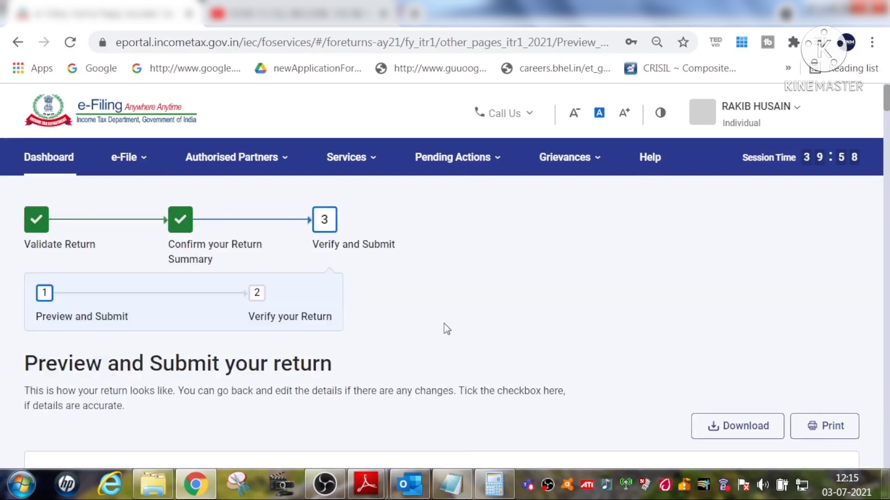
pyautogui.scroll(-3, 447, 330)
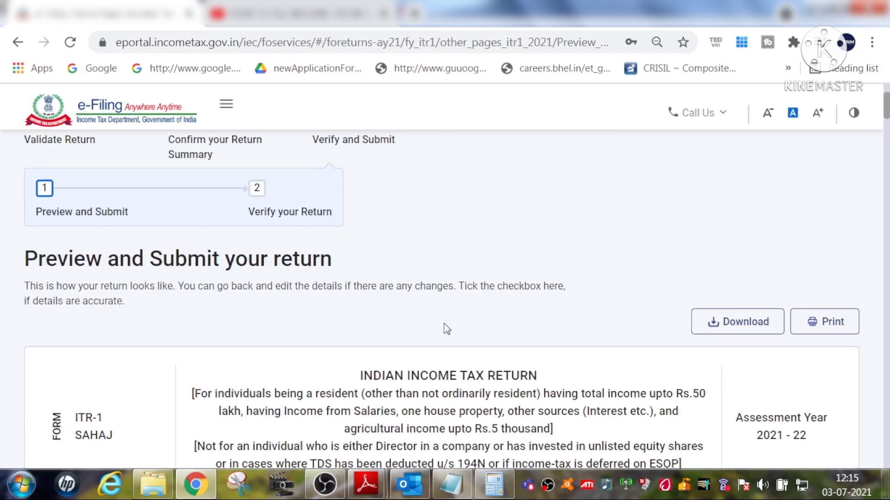
# Review the form header and Part A General Information in the ITR-1 preview, including the filing section, nature of employment and tax regime choice
pyautogui.scroll(-2, 447, 328)
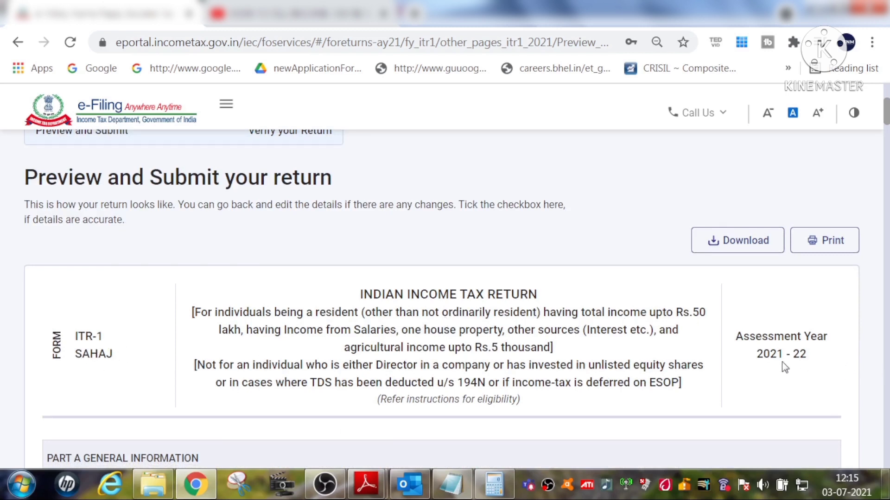
pyautogui.scroll(-3, 823, 362)
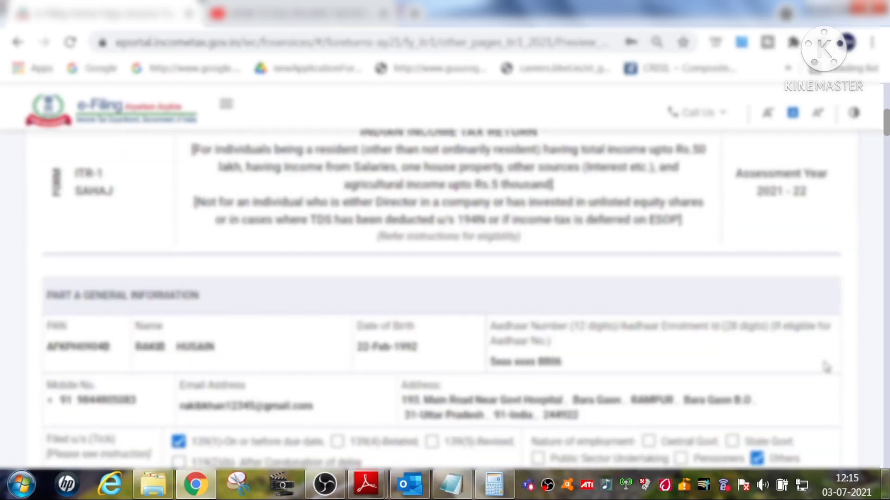
pyautogui.scroll(-2, 824, 366)
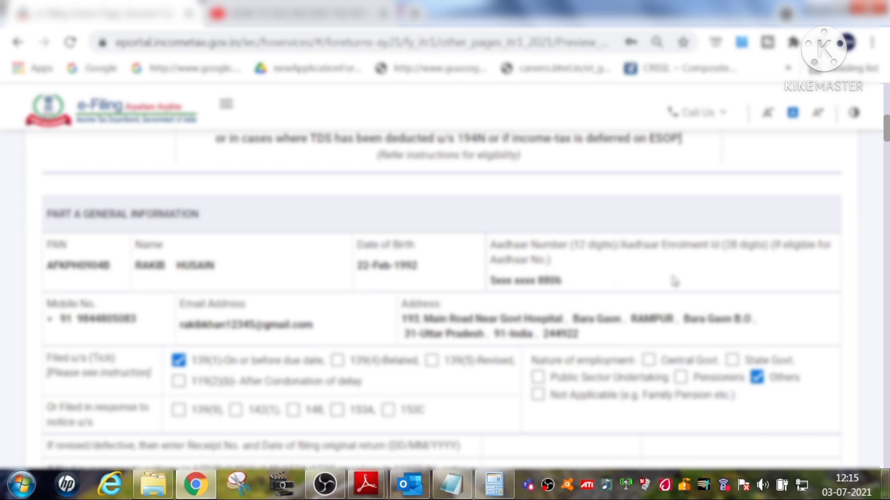
pyautogui.scroll(-2, 589, 282)
pyautogui.scroll(-2, 489, 282)
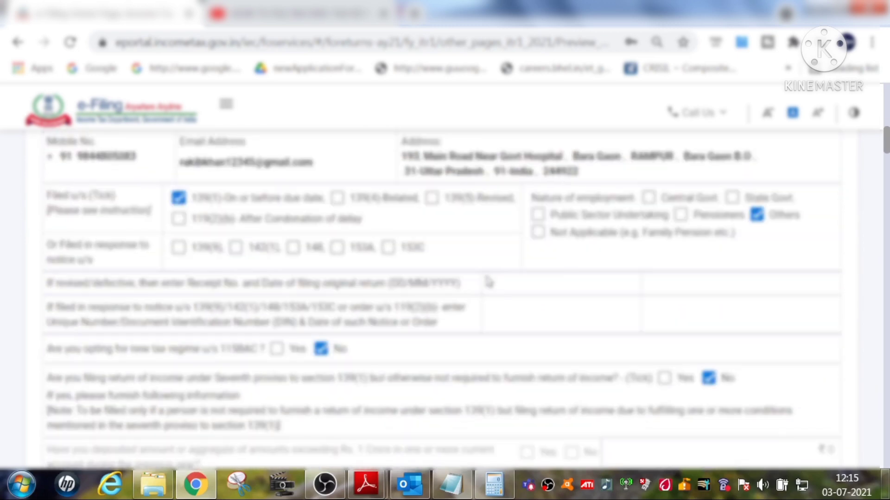
pyautogui.scroll(-2, 489, 282)
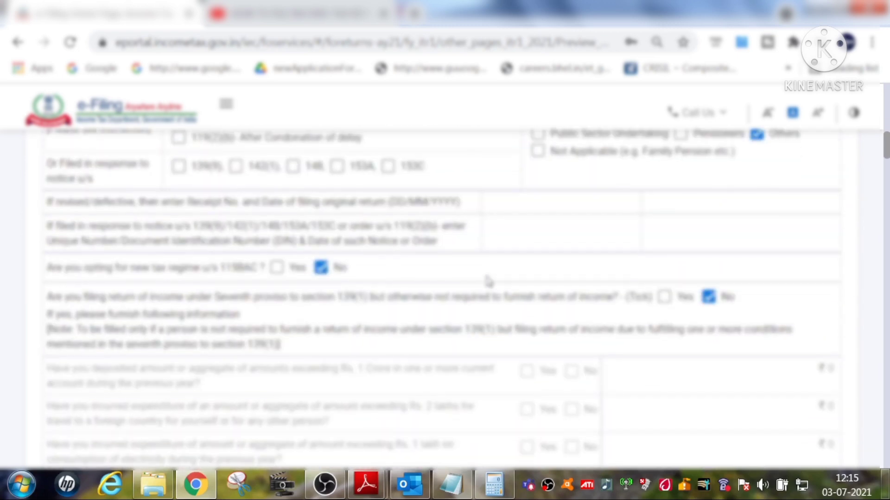
pyautogui.scroll(2, 489, 282)
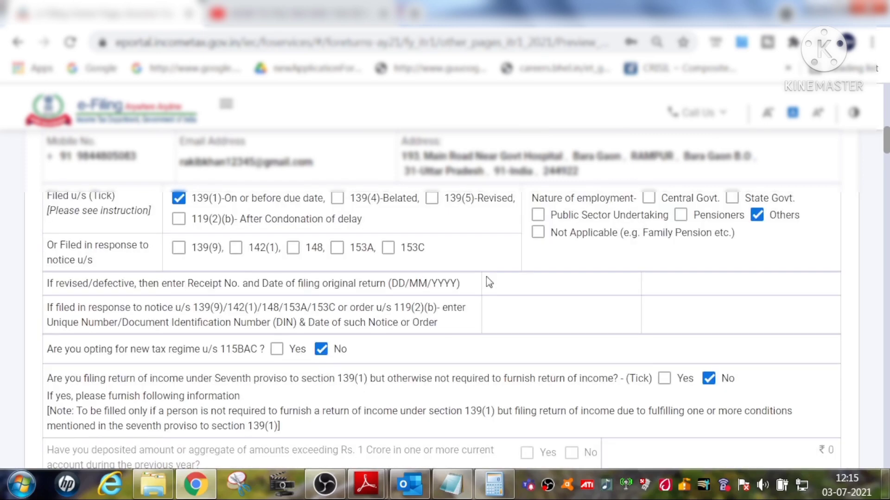
pyautogui.scroll(-2, 437, 245)
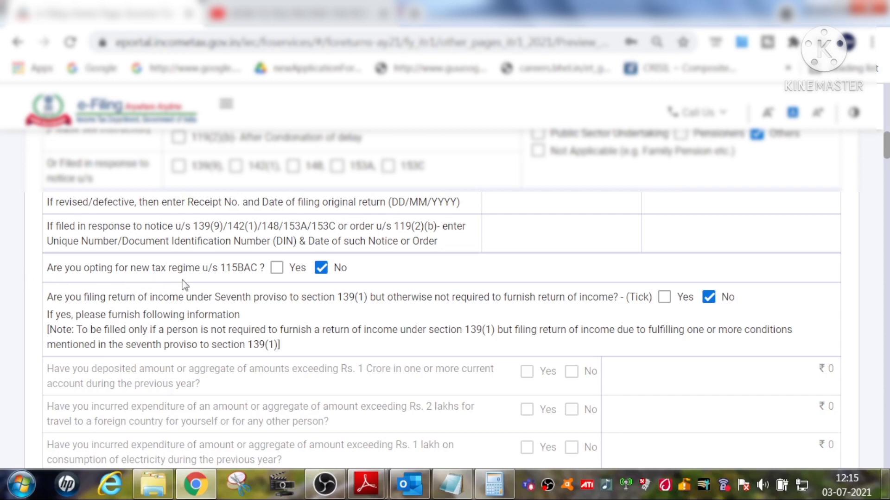
pyautogui.scroll(-3, 722, 317)
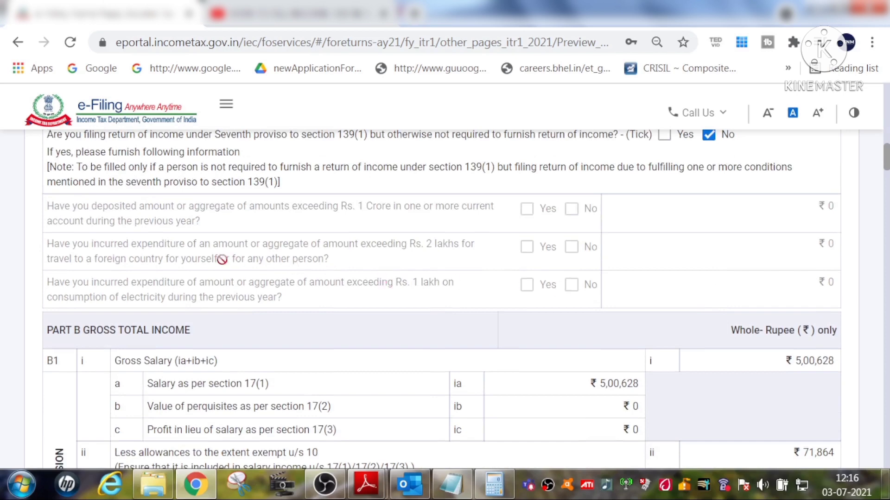
# Compare the gross salary under section 17(1) in Part B of the preview with the Part B (Annexure) salary details in the PDF
pyautogui.scroll(-1, 798, 279)
pyautogui.scroll(-2, 788, 283)
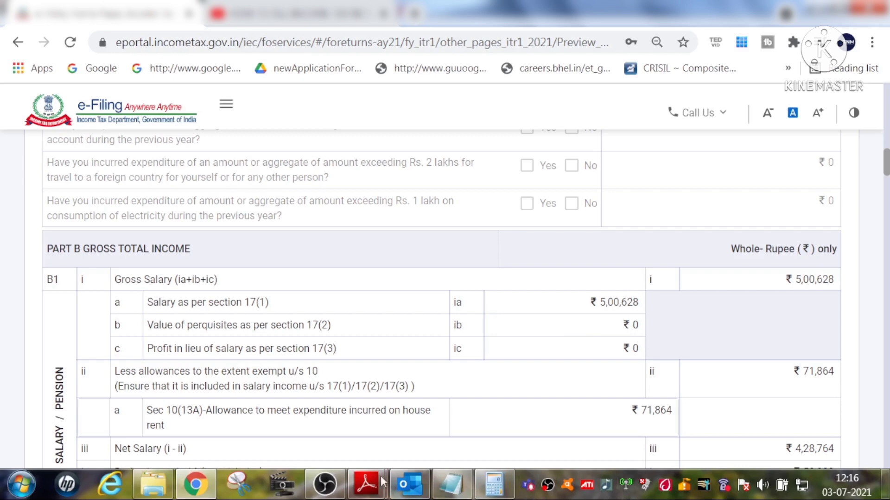
pyautogui.moveTo(365, 474)
pyautogui.click(408, 452)
pyautogui.scroll(2, 544, 383)
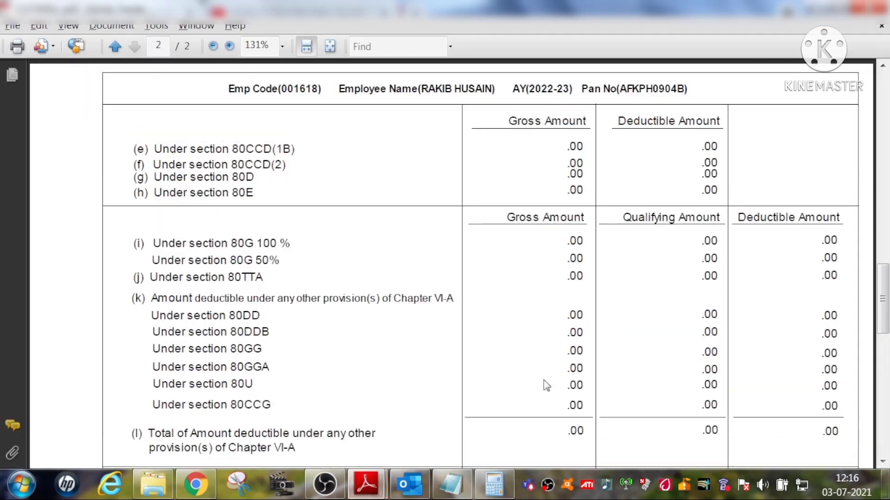
pyautogui.scroll(5, 546, 386)
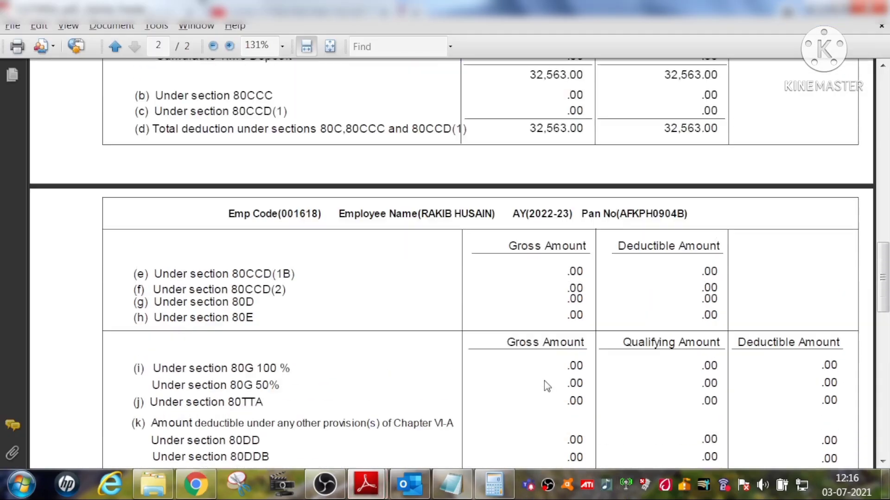
pyautogui.scroll(5, 544, 380)
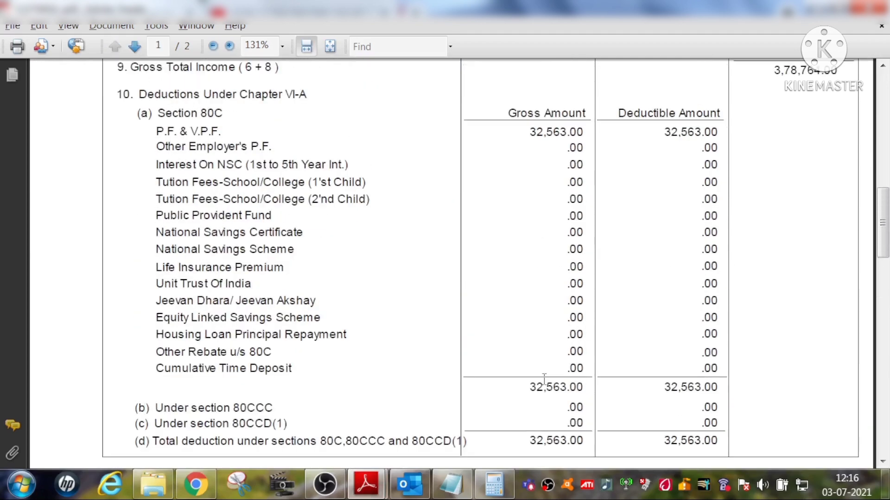
pyautogui.scroll(3, 544, 380)
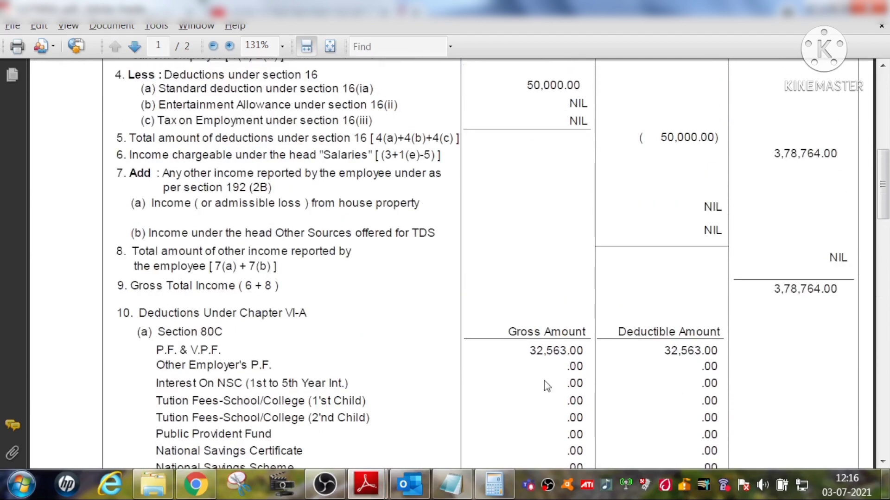
pyautogui.scroll(1, 589, 170)
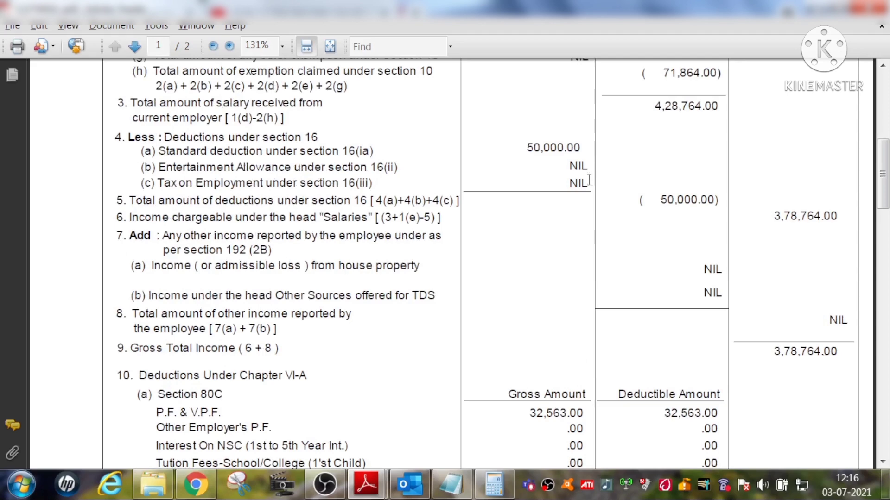
pyautogui.scroll(3, 589, 180)
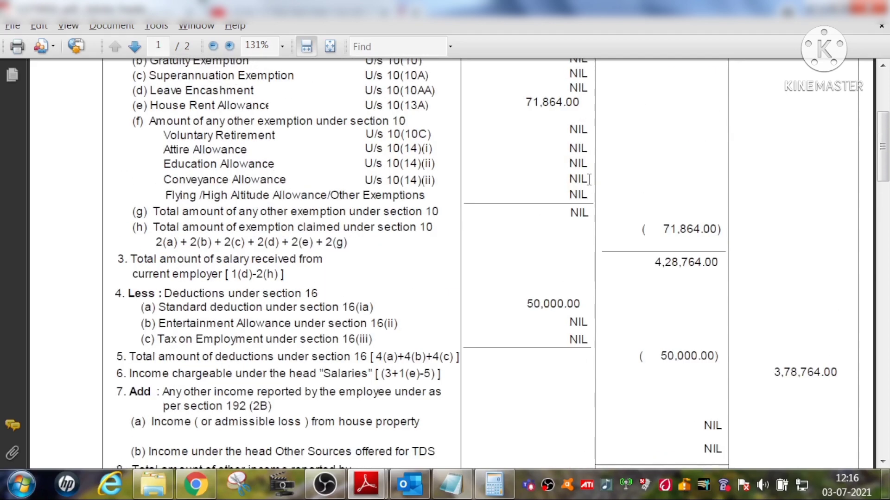
pyautogui.scroll(3, 589, 179)
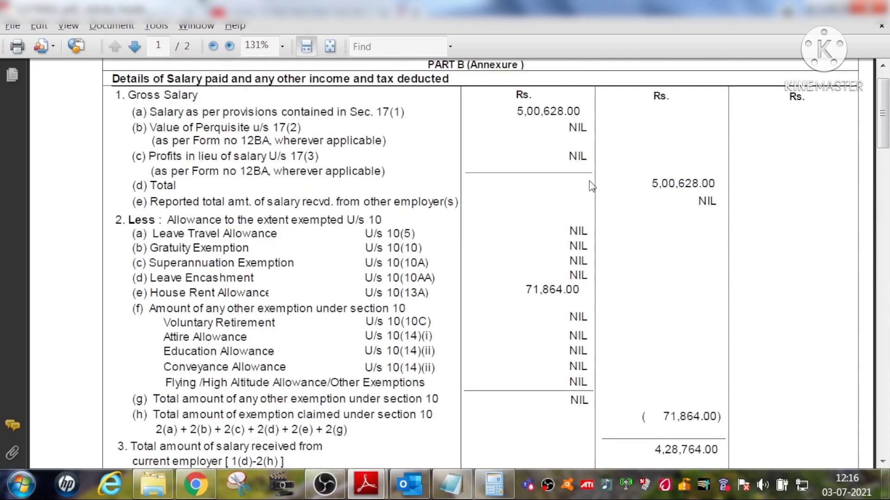
pyautogui.moveTo(520, 112); pyautogui.dragTo(579, 130)
pyautogui.click(543, 204)
pyautogui.hotkey('alt', 'Tab')
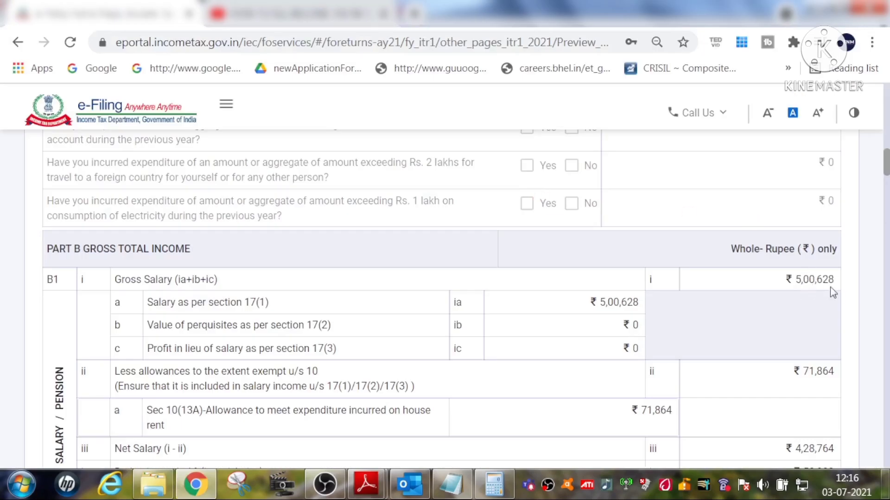
# Compare the section 10(13A) house rent allowance exemption in the preview with the exempt allowances in the salary PDF
pyautogui.scroll(-2, 774, 290)
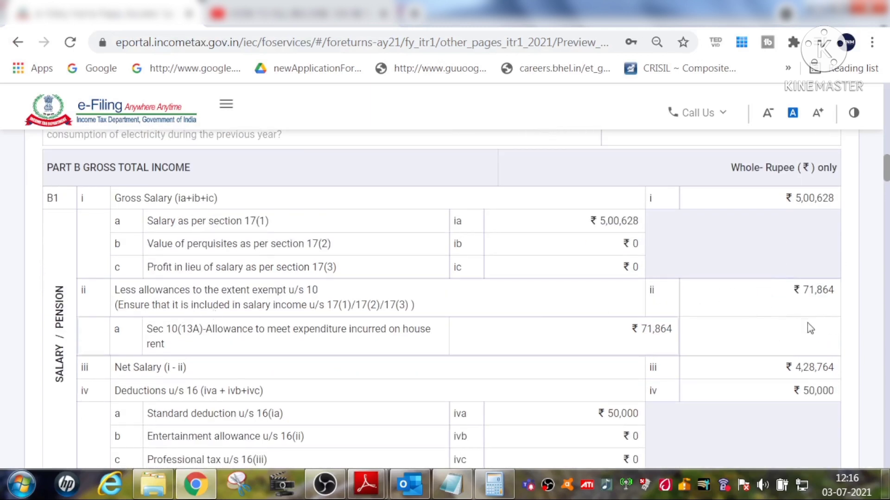
pyautogui.hotkey('alt', 'Tab')
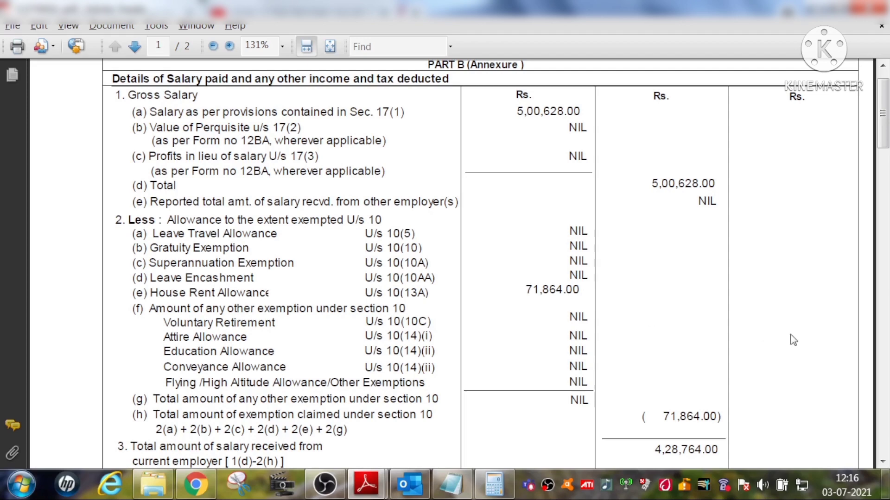
pyautogui.hotkey('alt', 'Tab')
# Compare the net salary and the standard deduction under section 16(ia) in the preview with the salary PDF
pyautogui.scroll(-2, 781, 293)
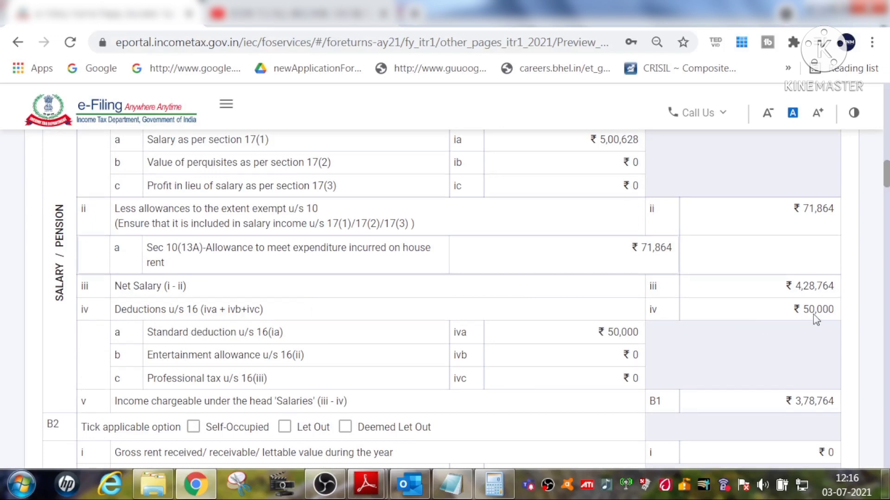
pyautogui.hotkey('alt', 'Tab')
pyautogui.scroll(-3, 729, 324)
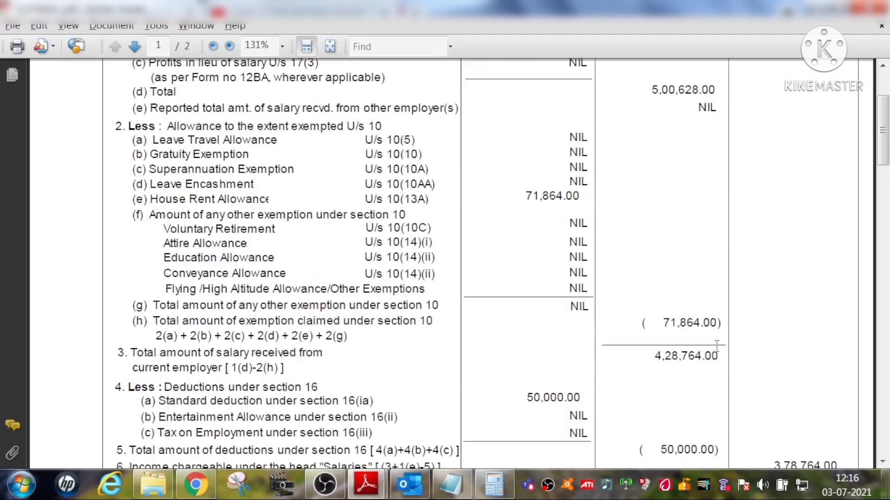
pyautogui.moveTo(520, 392); pyautogui.dragTo(587, 400)
pyautogui.hotkey('alt', 'Tab')
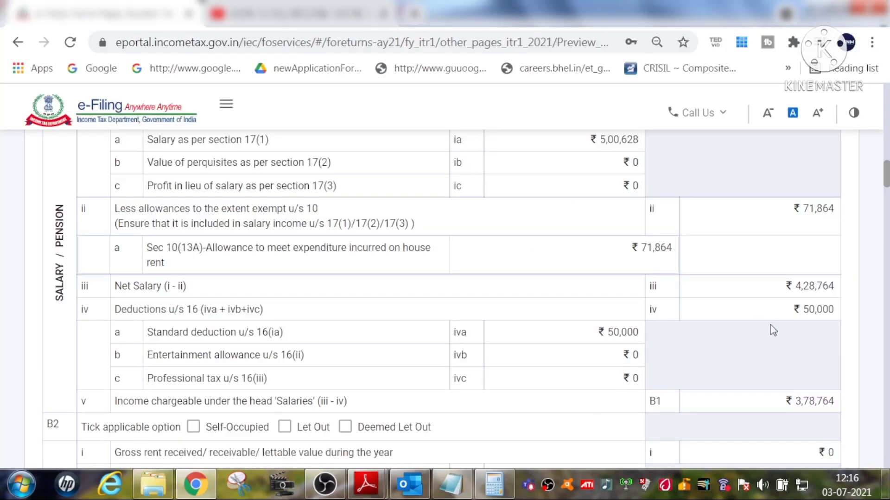
# Check the income chargeable under the head Salaries in the preview against the same line in the salary PDF
pyautogui.scroll(-2, 729, 346)
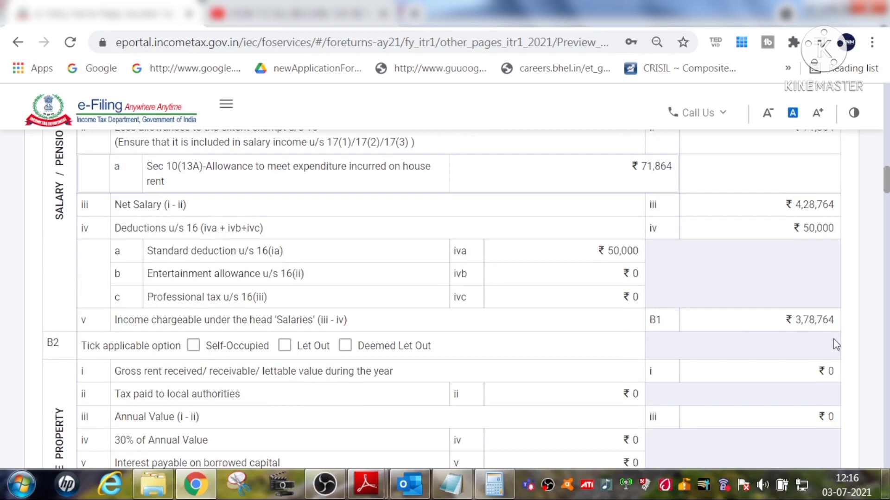
pyautogui.hotkey('alt', 'Tab')
pyautogui.scroll(-2, 788, 403)
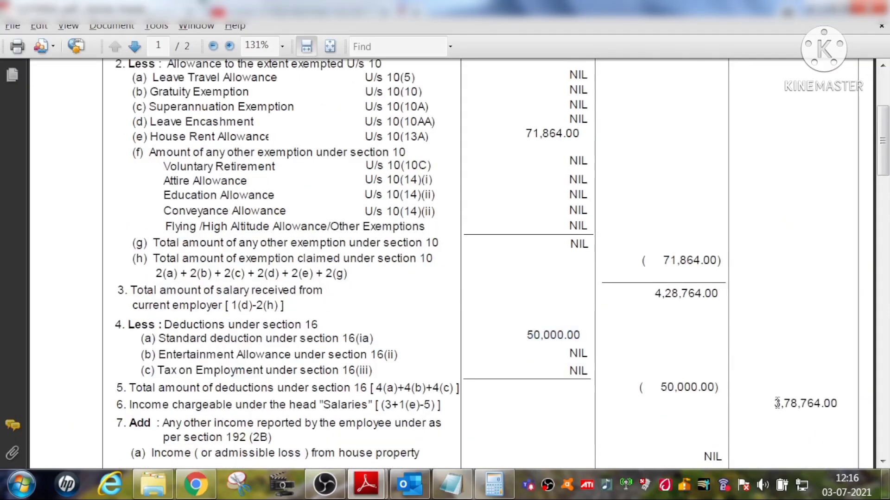
pyautogui.moveTo(777, 403); pyautogui.dragTo(860, 410)
pyautogui.hotkey('alt', 'Tab')
# Go through the house property, other income and deduction sections of the preview and compare the gross total income with the salary PDF
pyautogui.scroll(-2, 727, 383)
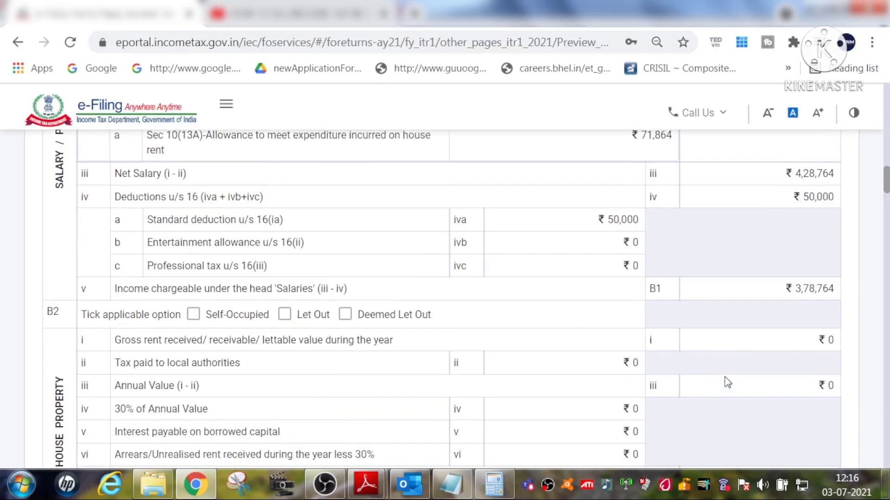
pyautogui.scroll(-4, 726, 380)
pyautogui.hotkey('alt', 'Tab')
pyautogui.hotkey('alt', 'Tab')
pyautogui.scroll(-10, 826, 371)
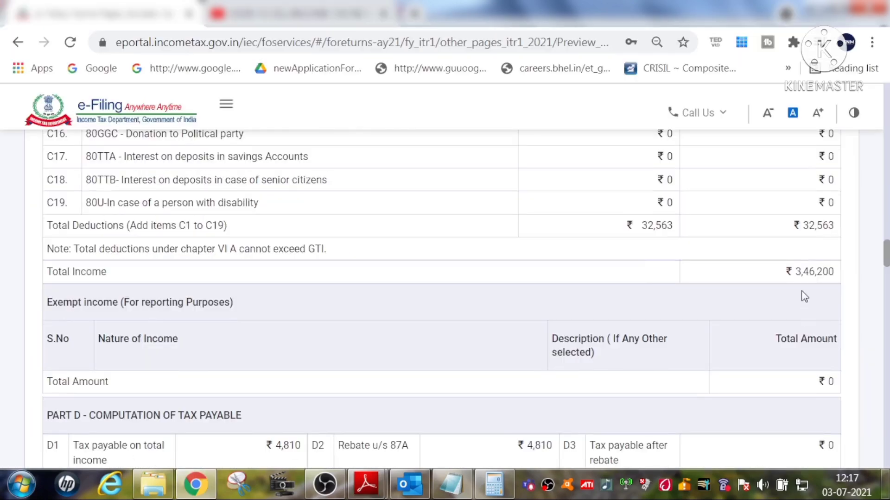
pyautogui.scroll(9, 811, 296)
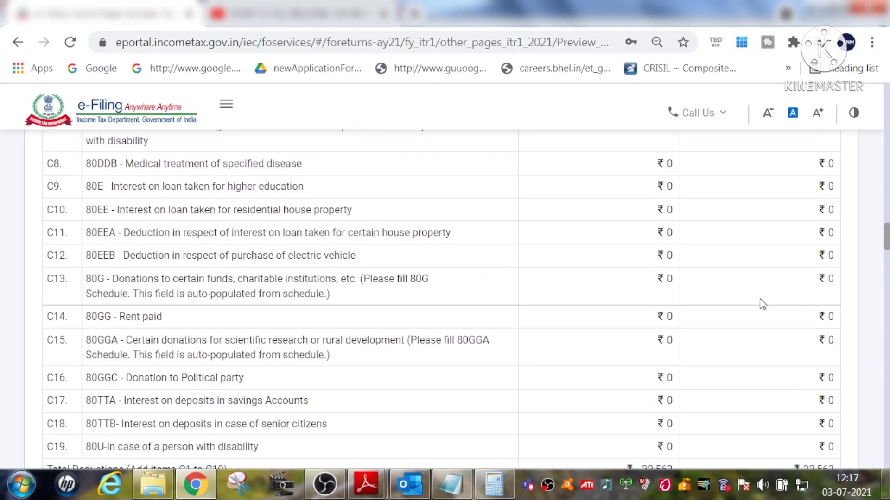
pyautogui.scroll(4, 741, 321)
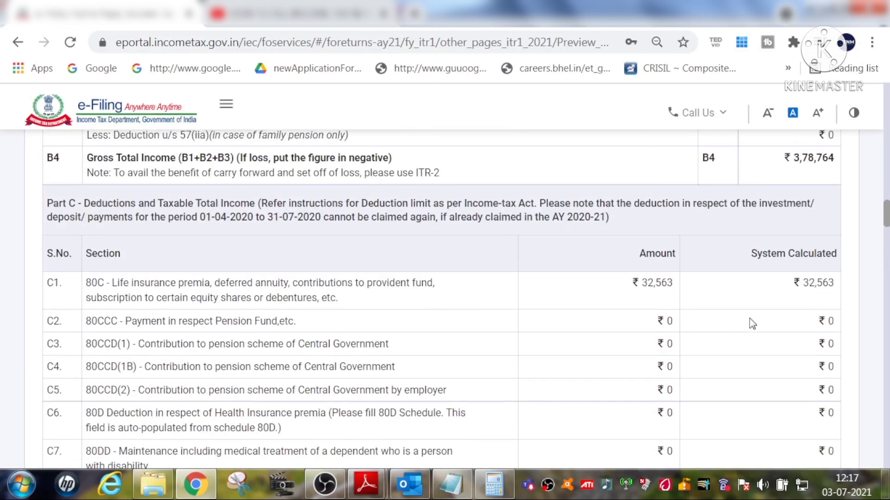
pyautogui.scroll(1, 749, 318)
pyautogui.hotkey('alt', 'Tab')
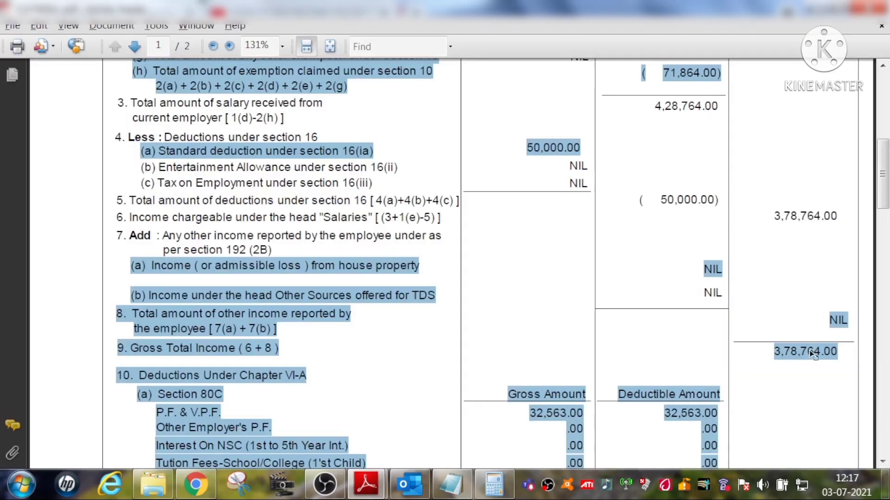
# Compare the section 80C provident fund deduction in the salary PDF with item C1 in Part C of the preview
pyautogui.scroll(-3, 811, 366)
pyautogui.scroll(-2, 811, 369)
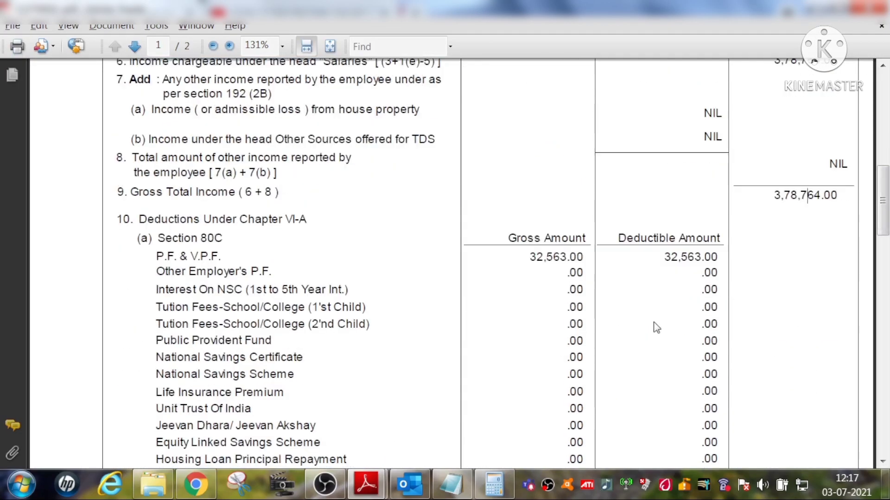
pyautogui.moveTo(666, 258); pyautogui.dragTo(750, 278)
pyautogui.hotkey('alt', 'Tab')
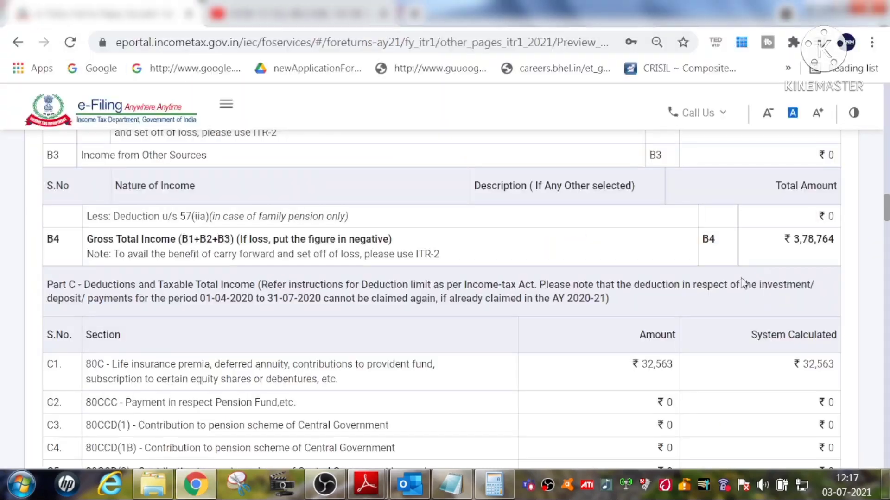
# Compare the total Chapter VI-A deductions and total income in the preview with lines 11 and 12 of the salary PDF
pyautogui.scroll(-6, 671, 290)
pyautogui.scroll(-5, 671, 290)
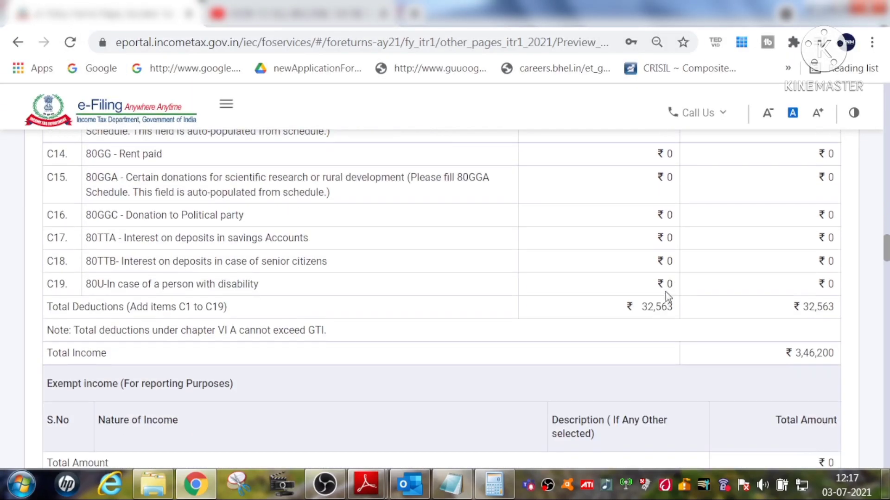
pyautogui.moveTo(639, 307); pyautogui.dragTo(672, 310)
pyautogui.hotkey('alt', 'Tab')
pyautogui.scroll(-5, 808, 345)
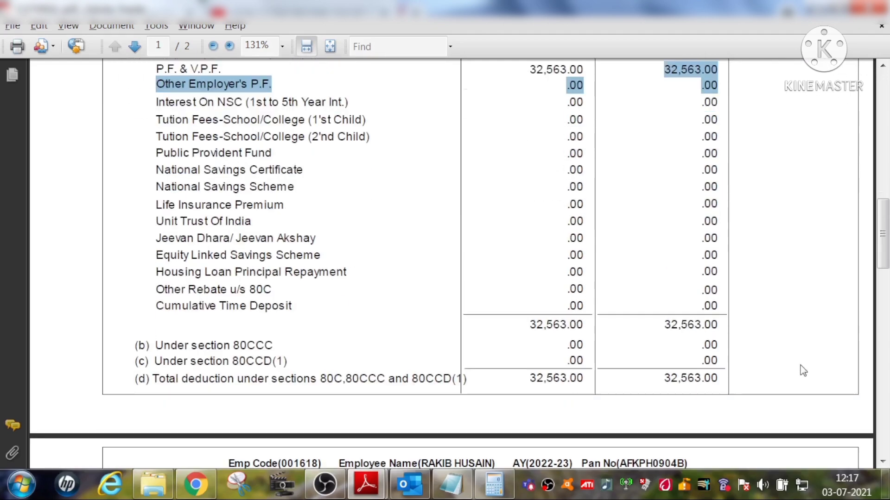
pyautogui.scroll(-11, 799, 362)
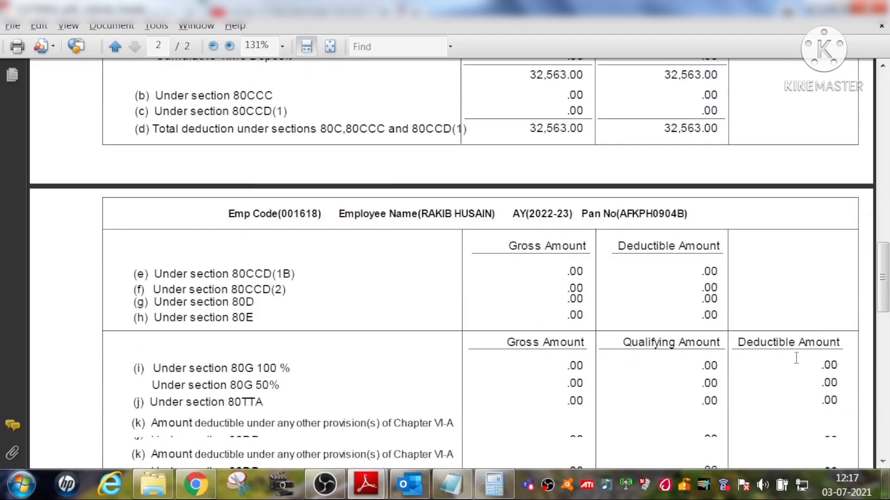
pyautogui.scroll(-7, 799, 365)
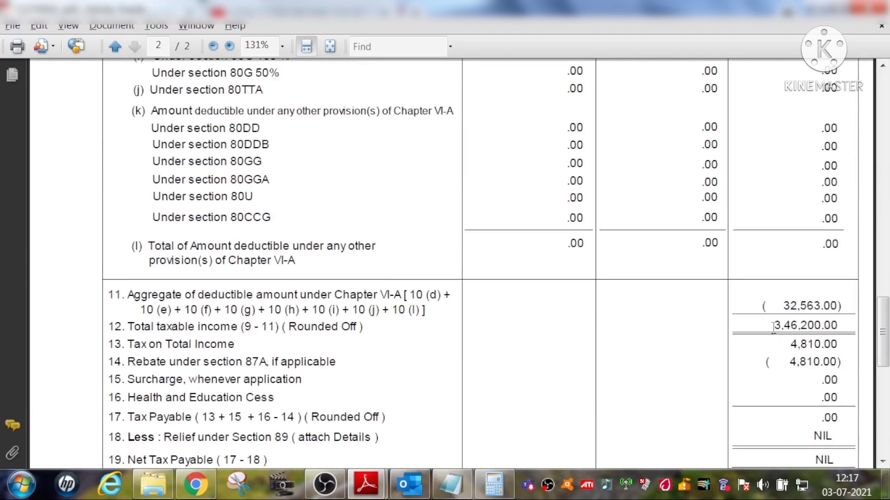
# Switch back to the return preview and review the Part D tax computation and the Part E bank account selected for refund credit
pyautogui.hotkey('alt', 'Tab')
pyautogui.scroll(-4, 829, 352)
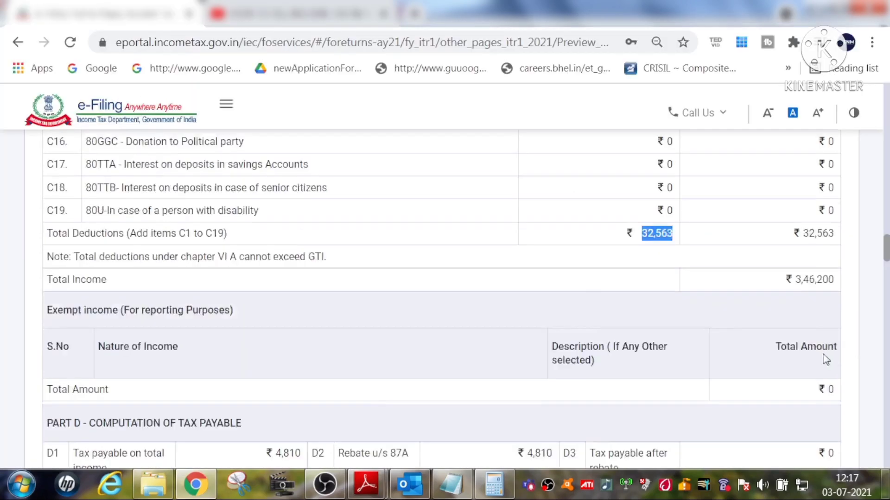
pyautogui.scroll(-6, 556, 327)
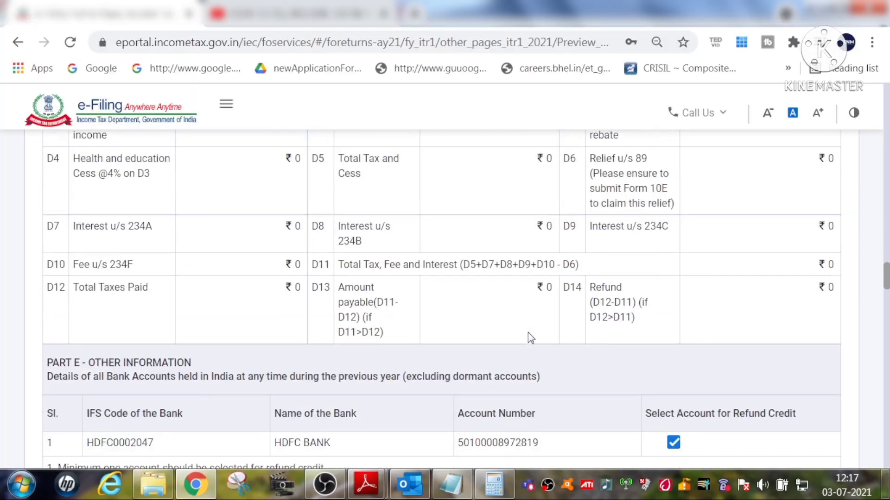
pyautogui.scroll(2, 585, 319)
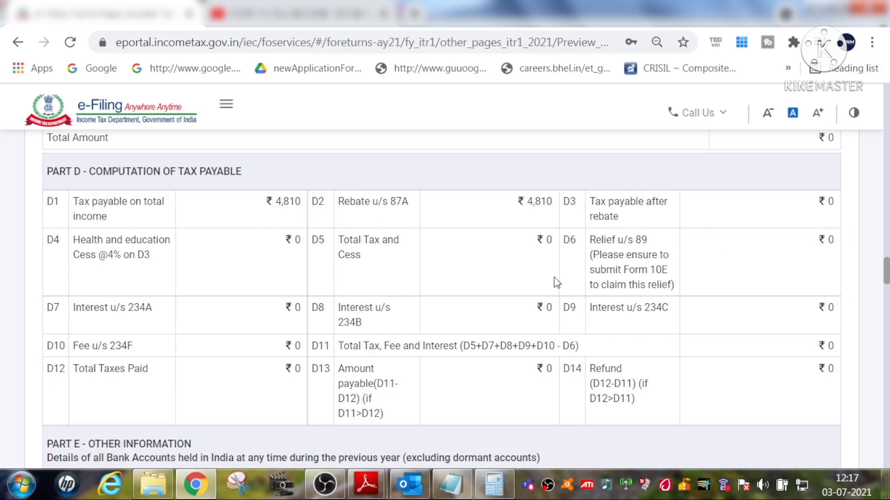
pyautogui.scroll(-2, 538, 268)
pyautogui.scroll(-5, 329, 250)
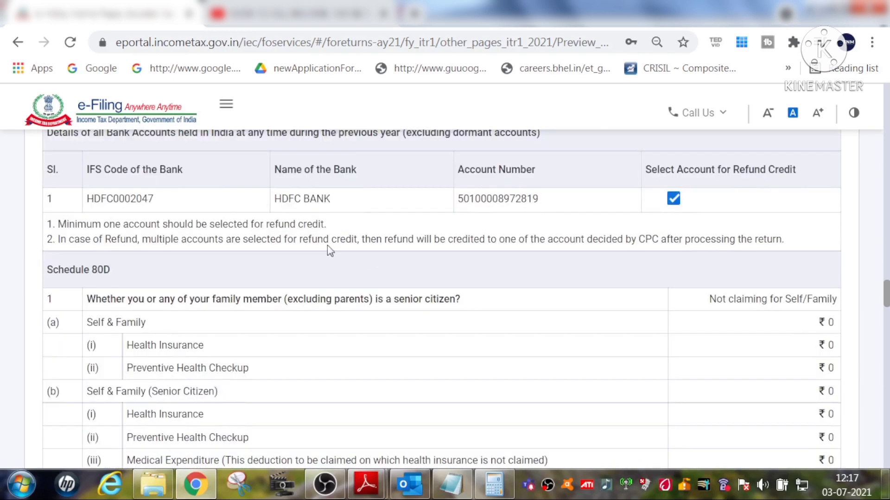
pyautogui.scroll(2, 258, 242)
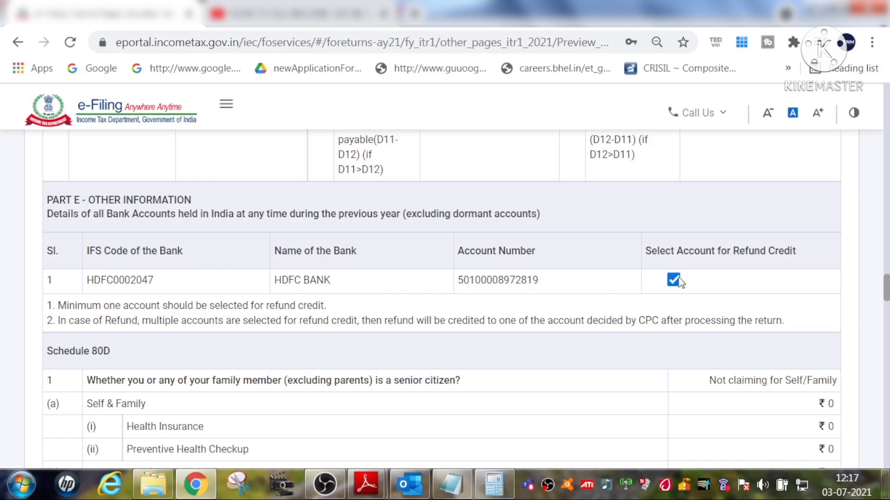
# Read through Schedules 80D, 80G, 80GGA and IT and the TDS tables in the return preview
pyautogui.scroll(-5, 669, 301)
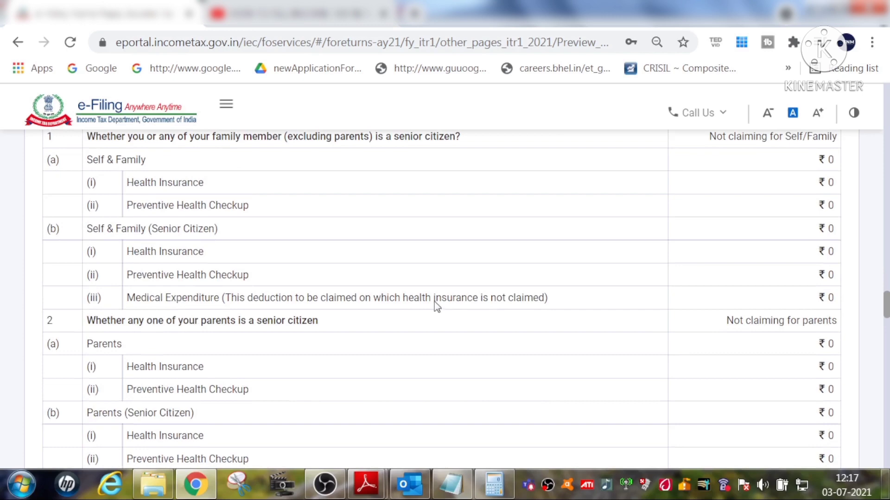
pyautogui.scroll(2, 434, 303)
pyautogui.scroll(-9, 437, 301)
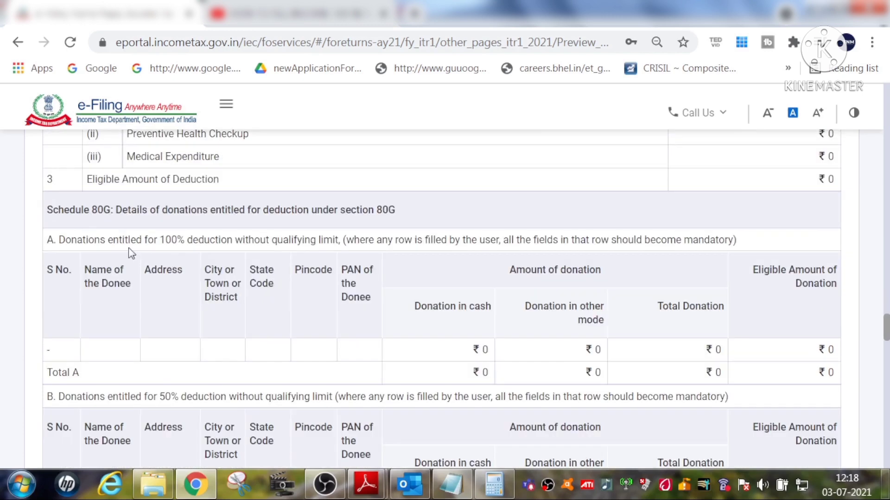
pyautogui.scroll(-4, 362, 255)
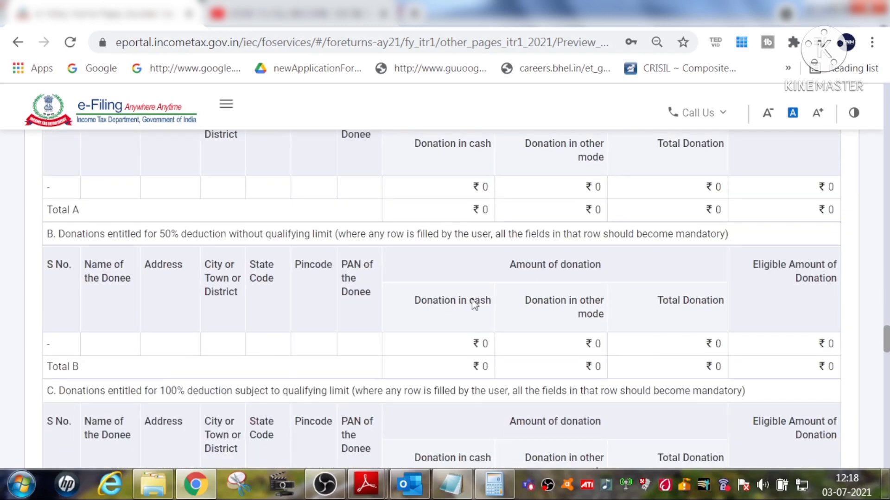
pyautogui.scroll(-4, 324, 270)
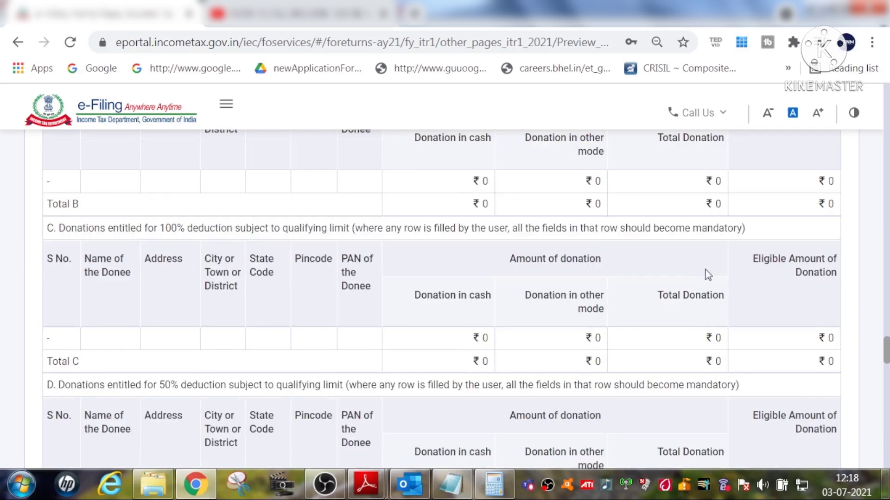
pyautogui.scroll(-2, 695, 276)
pyautogui.scroll(-5, 457, 278)
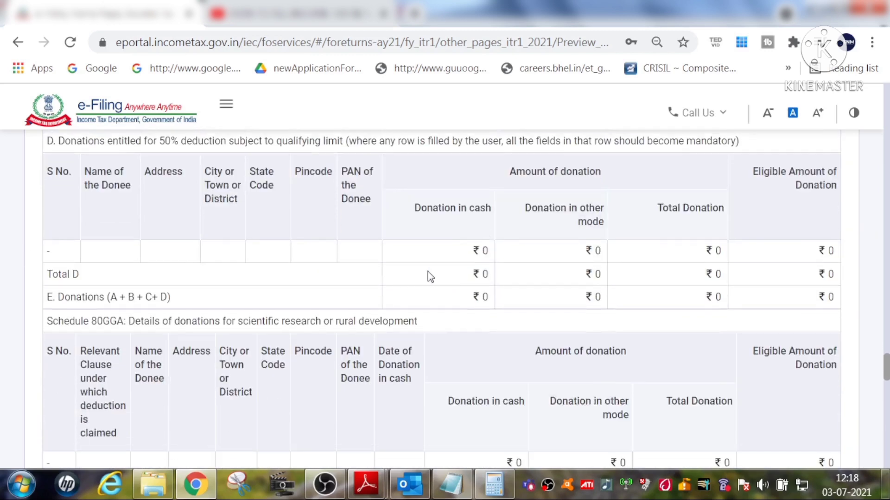
pyautogui.scroll(-2, 375, 276)
pyautogui.scroll(-5, 375, 276)
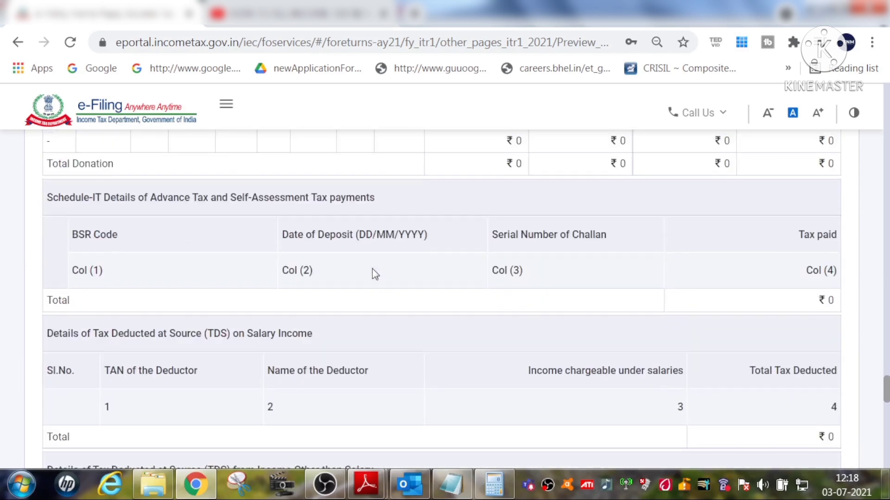
pyautogui.scroll(-2, 374, 271)
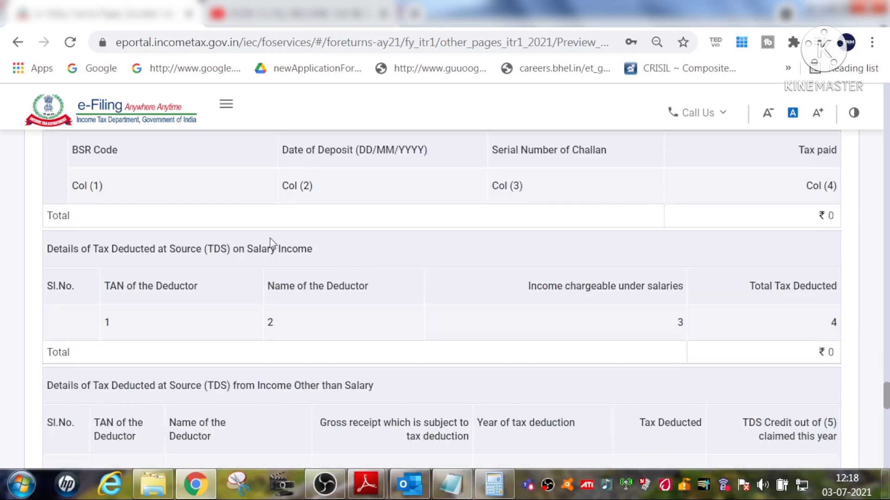
pyautogui.scroll(-4, 616, 258)
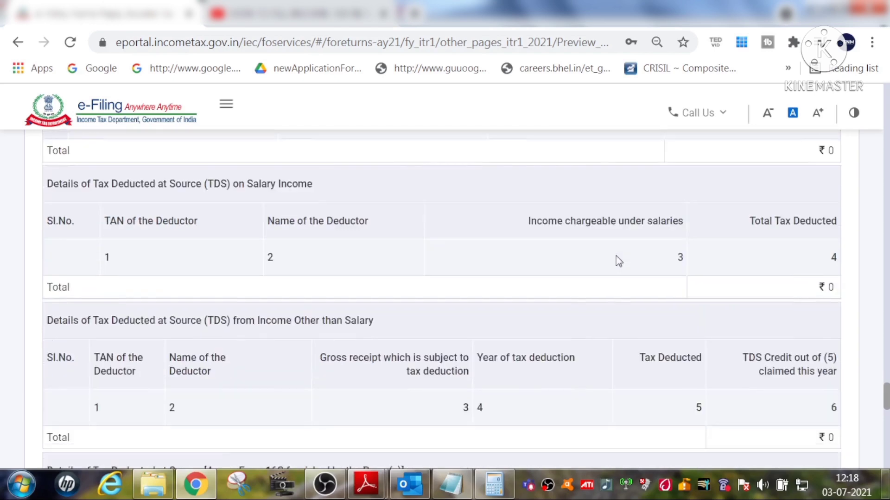
# Submit the previewed ITR-1 return for validation and review the validation result and the available follow-up options
pyautogui.scroll(-18, 619, 262)
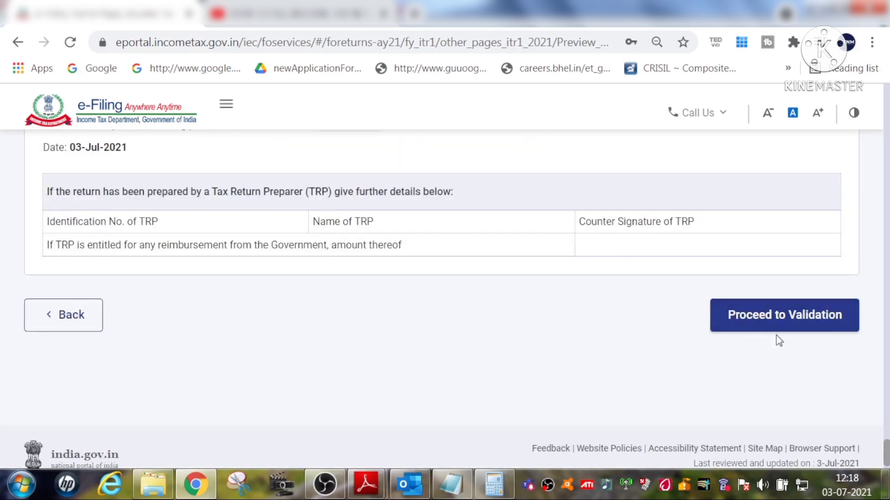
pyautogui.click(787, 319)
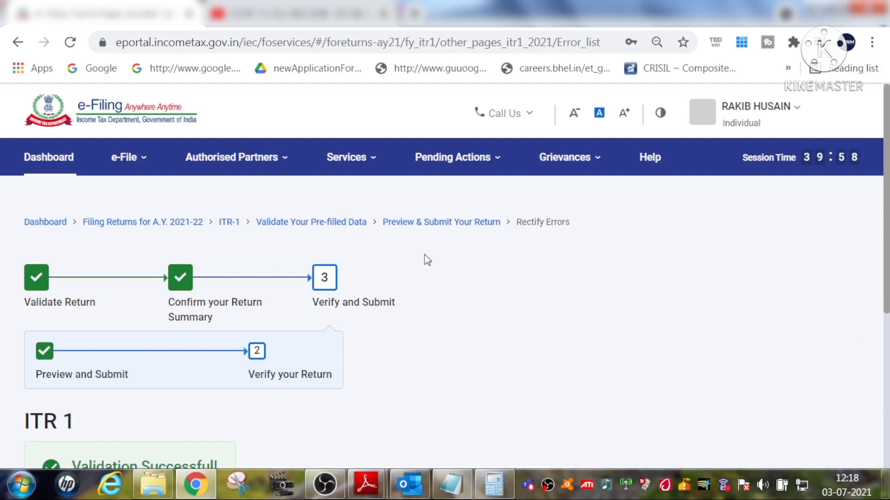
pyautogui.scroll(-4, 427, 260)
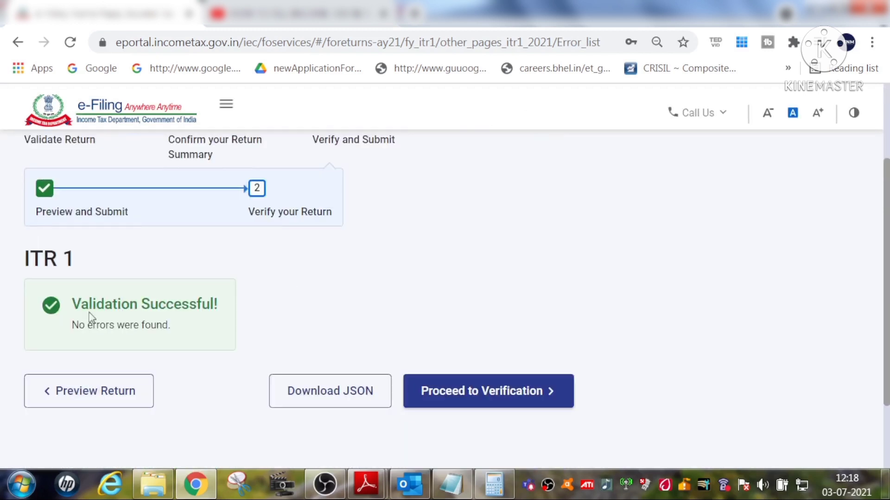
pyautogui.scroll(-2, 242, 324)
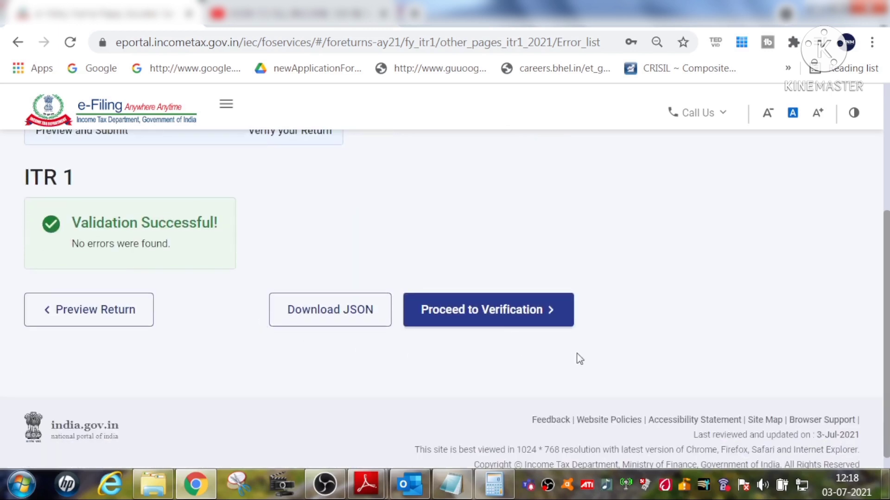
pyautogui.scroll(5, 559, 343)
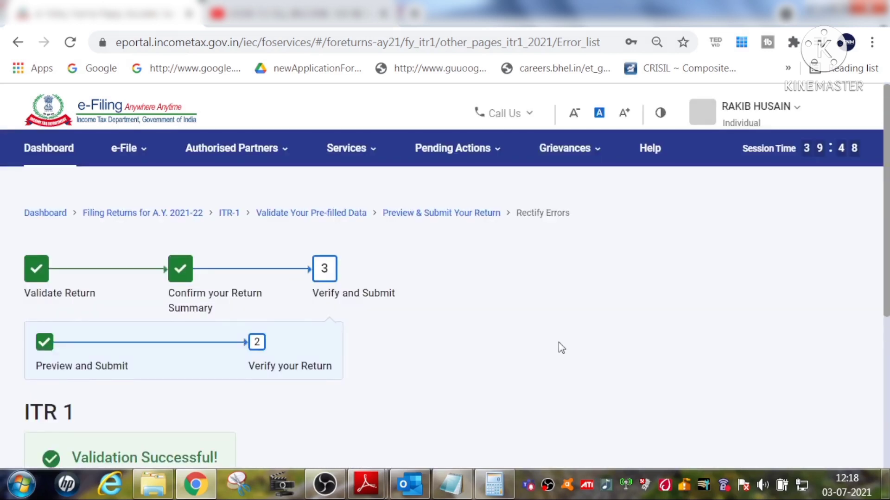
pyautogui.scroll(-5, 558, 343)
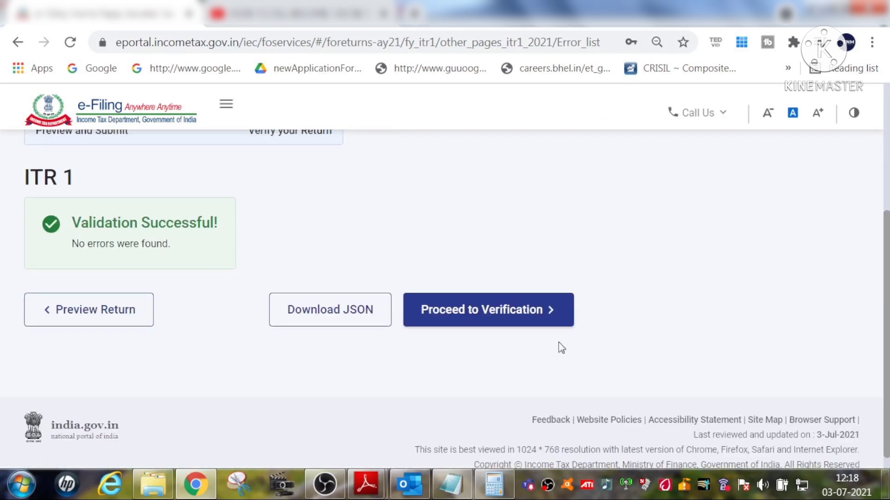
pyautogui.scroll(-1, 558, 343)
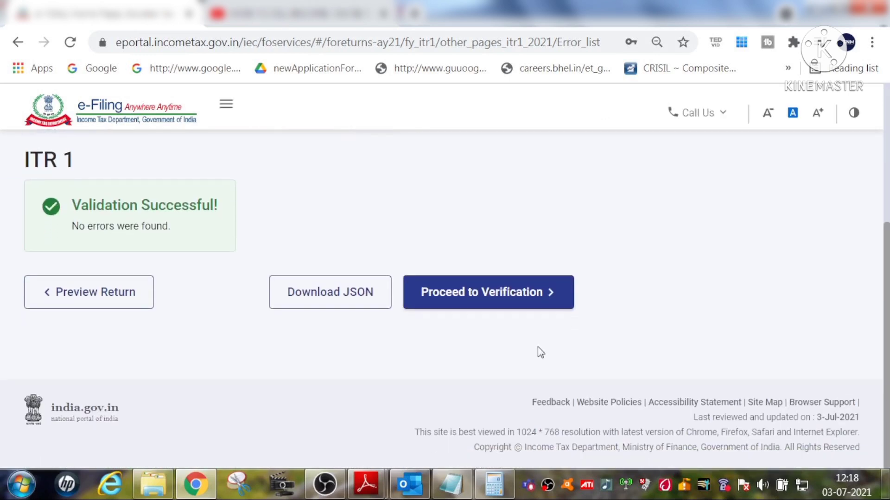
pyautogui.scroll(5, 541, 352)
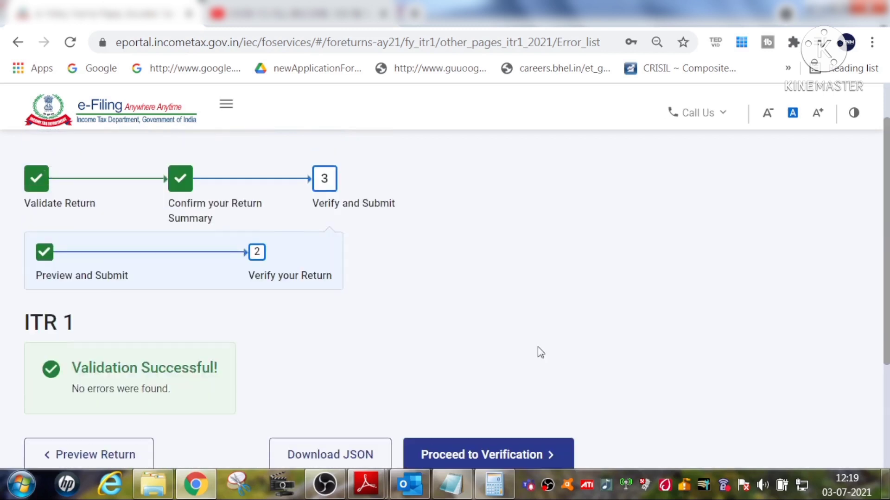